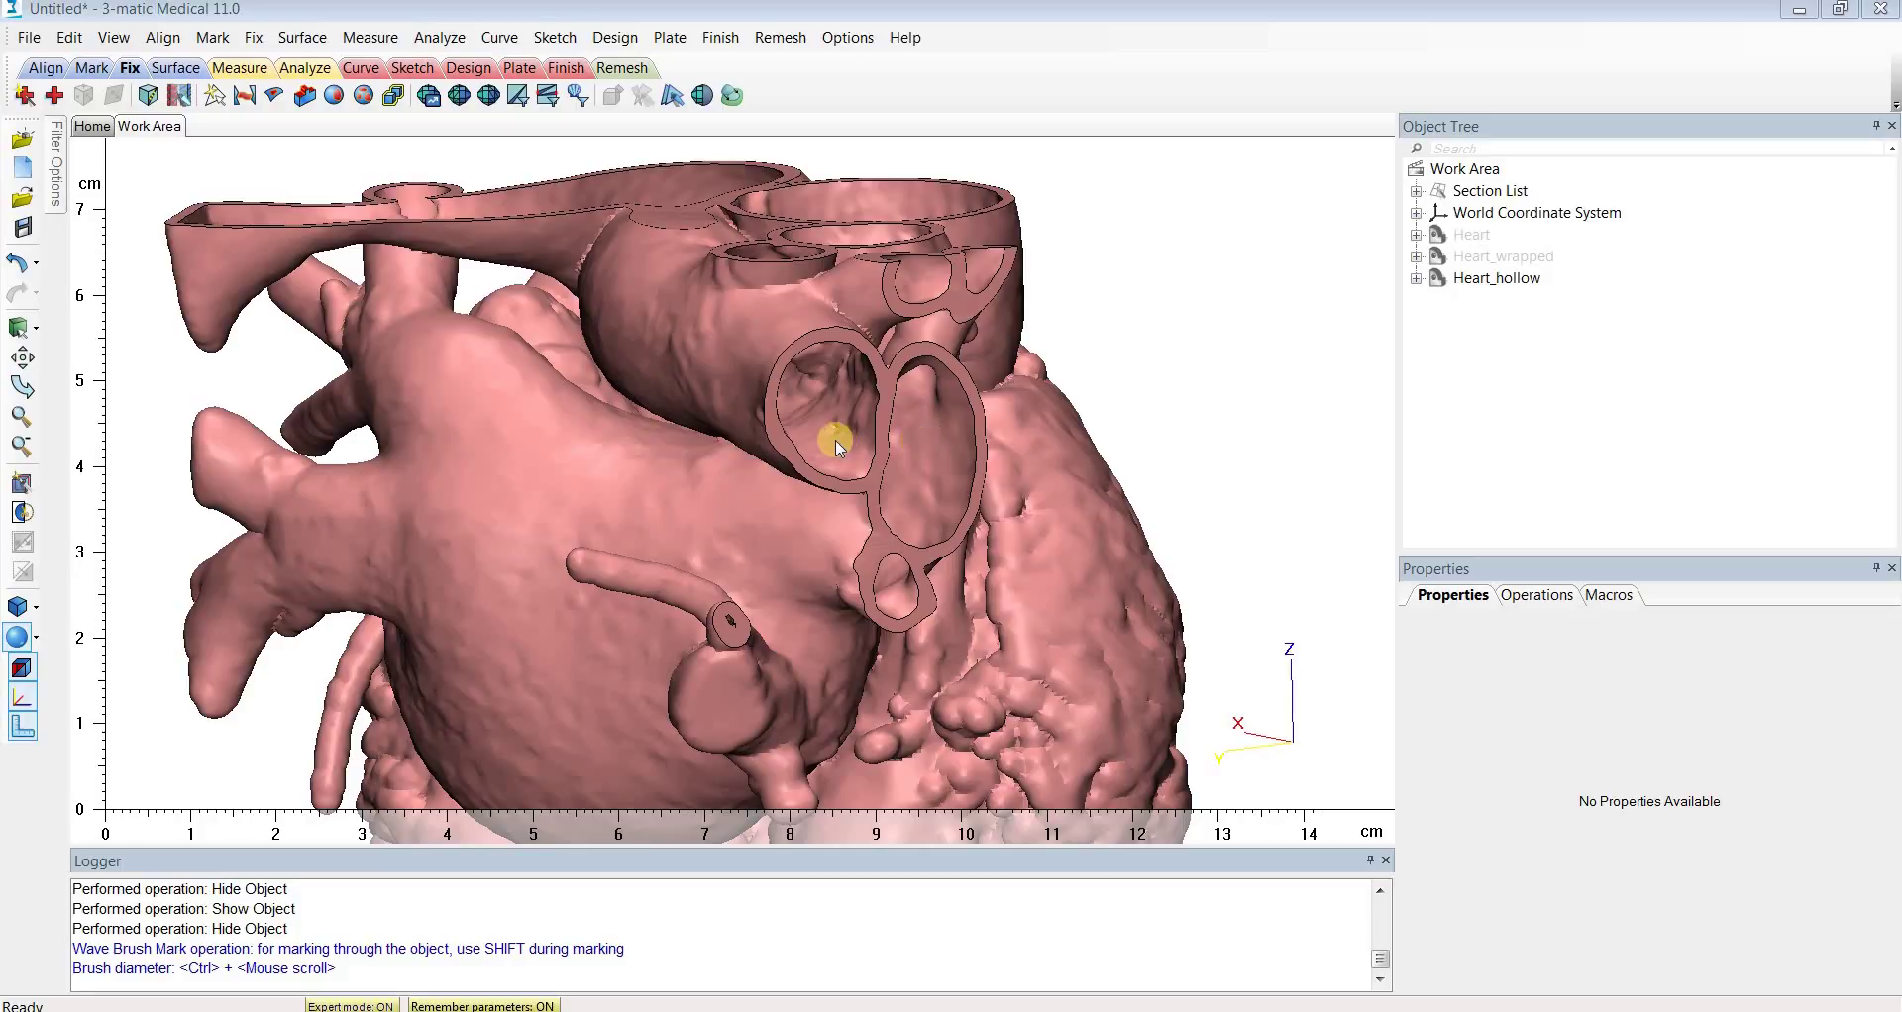
# Examine the small hole in the vessel wall of Heart_hollow from outside and inside.
pyautogui.moveTo(879, 454); pyautogui.dragTo(863, 445, button='right')
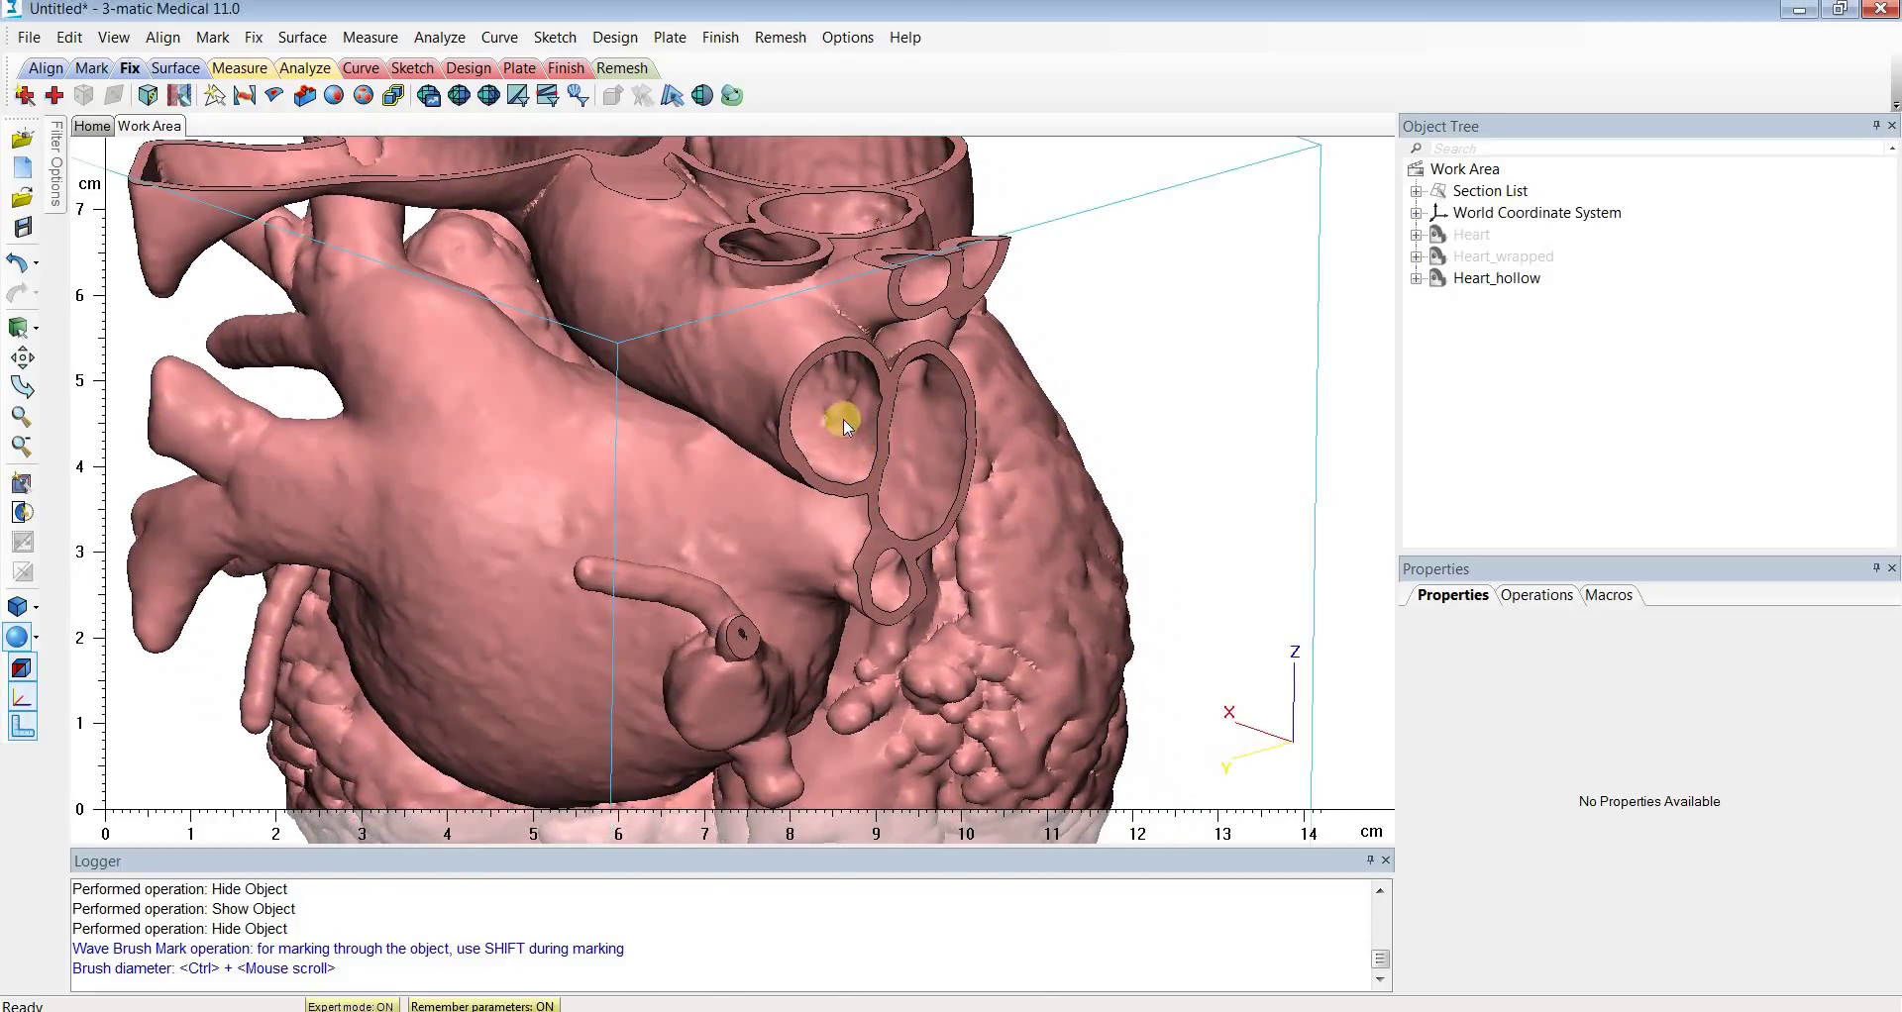
pyautogui.scroll(5, 863, 448)
pyautogui.scroll(-6, 864, 442)
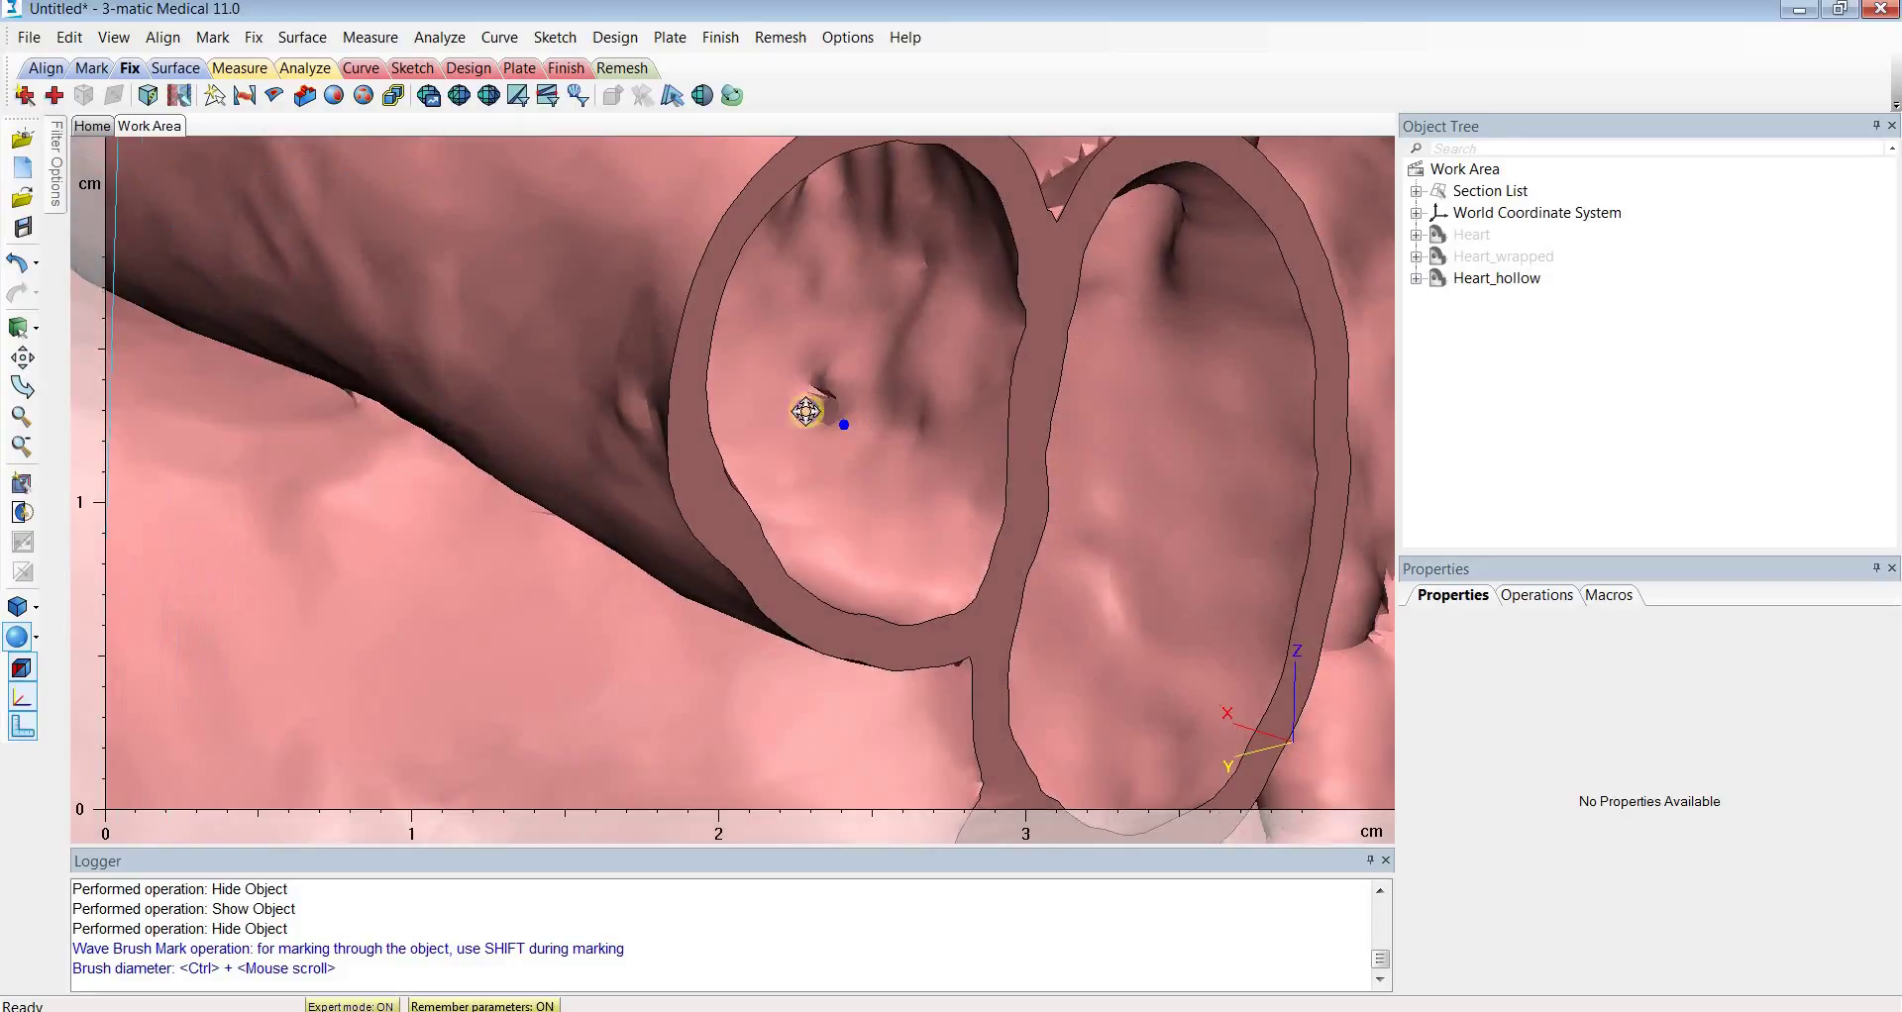
pyautogui.moveTo(820, 426); pyautogui.dragTo(763, 294, button='right')
pyautogui.scroll(5, 792, 391)
pyautogui.moveTo(791, 389); pyautogui.dragTo(747, 378, button='right')
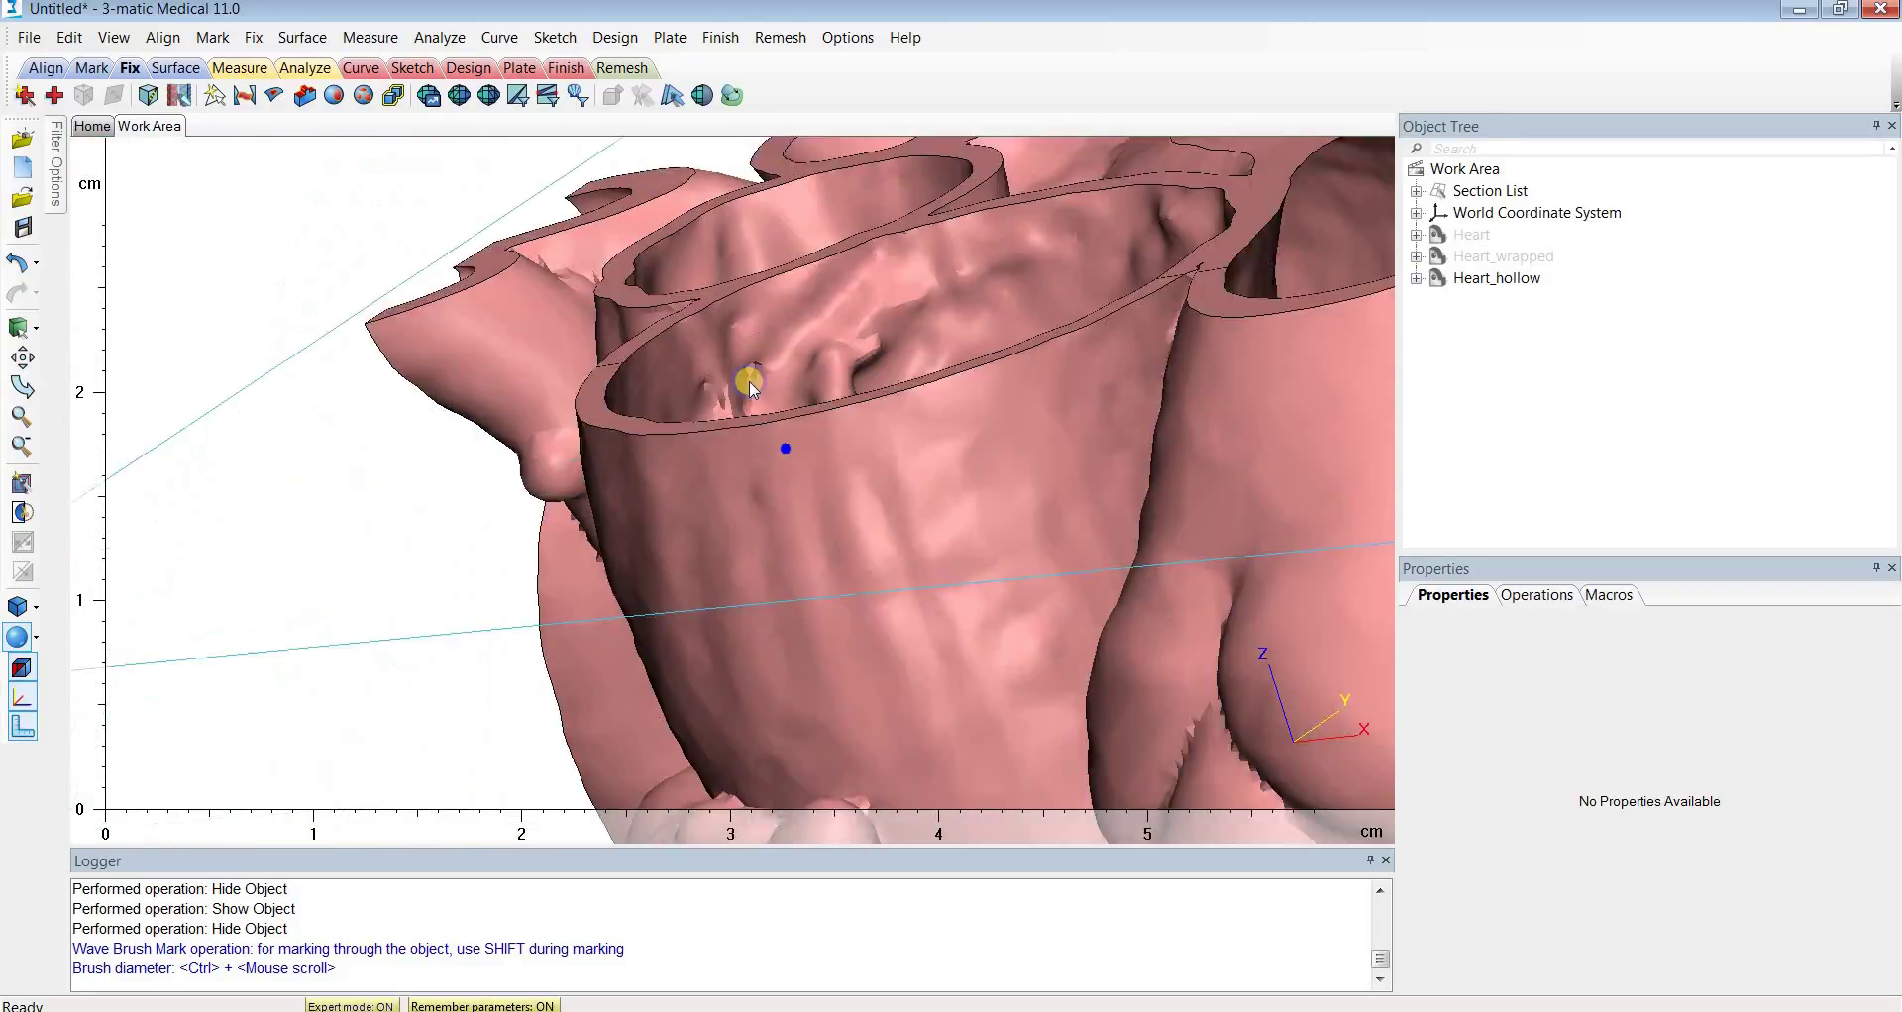
pyautogui.scroll(6, 751, 378)
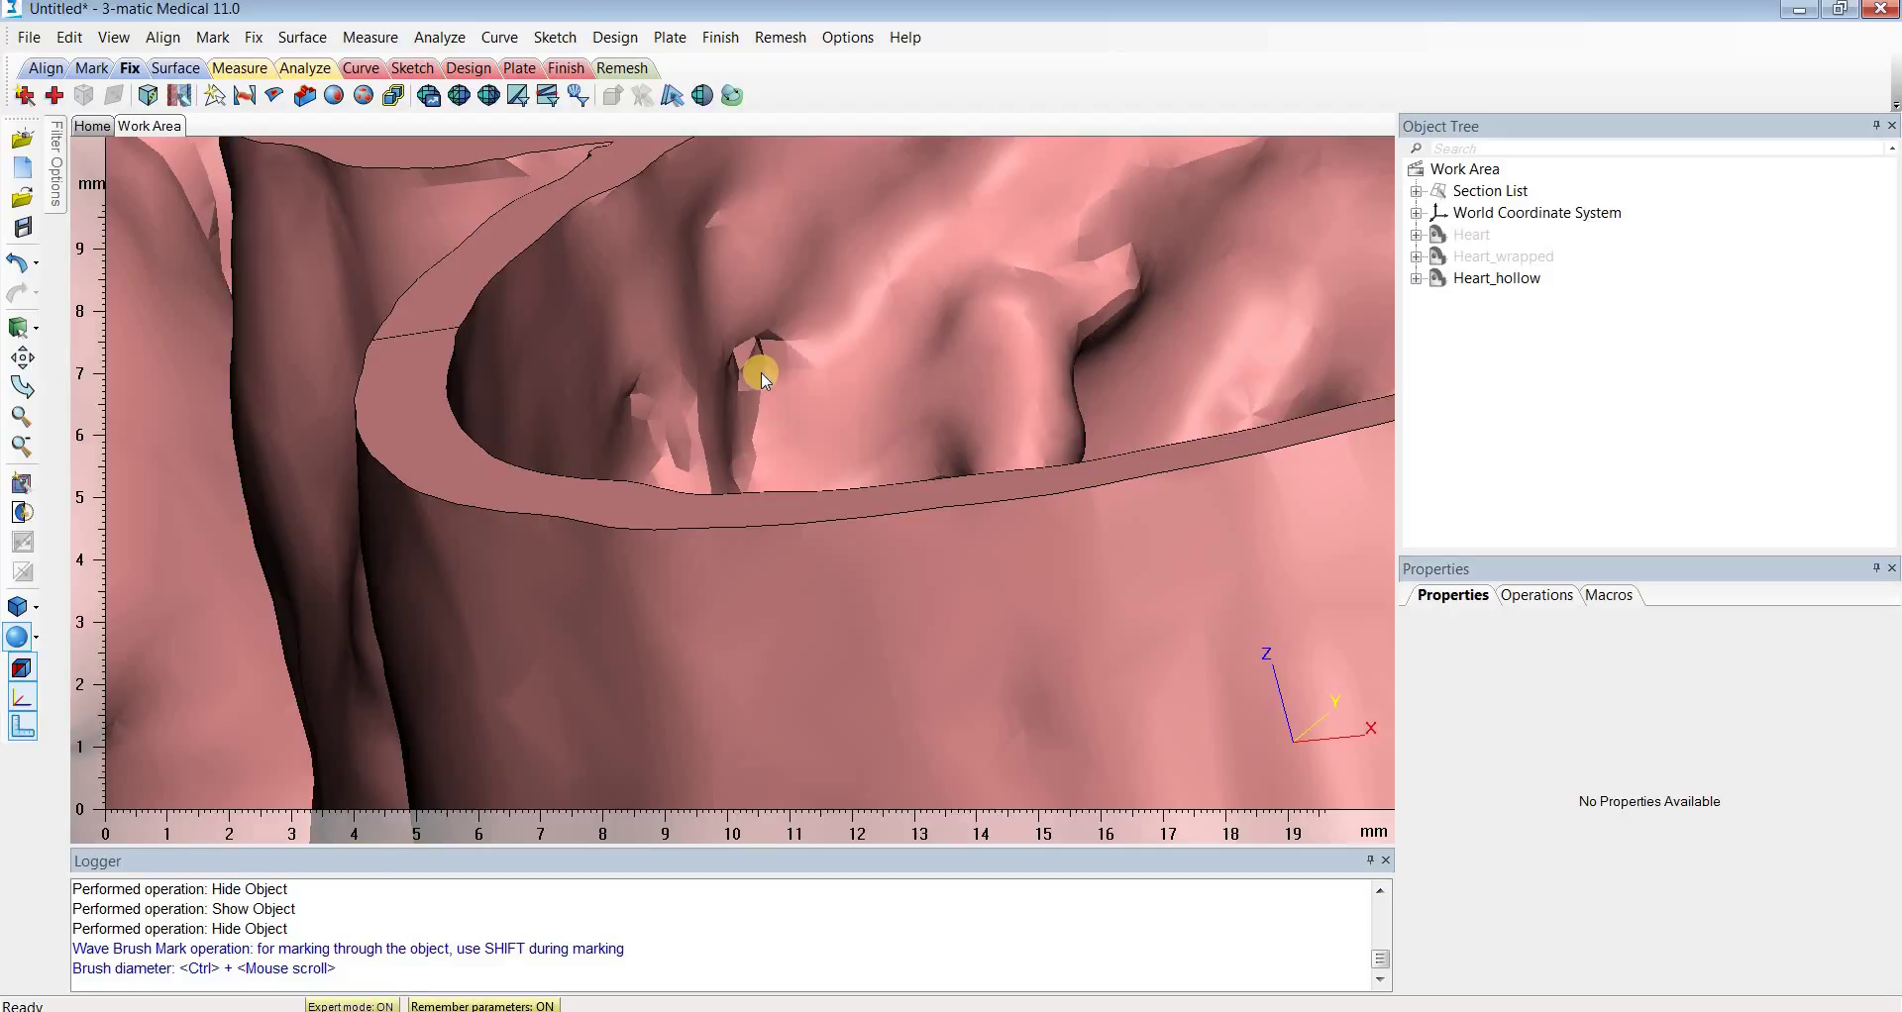
pyautogui.scroll(-3, 763, 376)
pyautogui.moveTo(739, 450); pyautogui.dragTo(1000, 475, button='right')
pyautogui.scroll(-2, 1000, 475)
# Hide Heart_hollow and show the original Heart to inspect where its neighbouring vessels meet.
pyautogui.rightClick(1500, 278)
pyautogui.click(1571, 371)
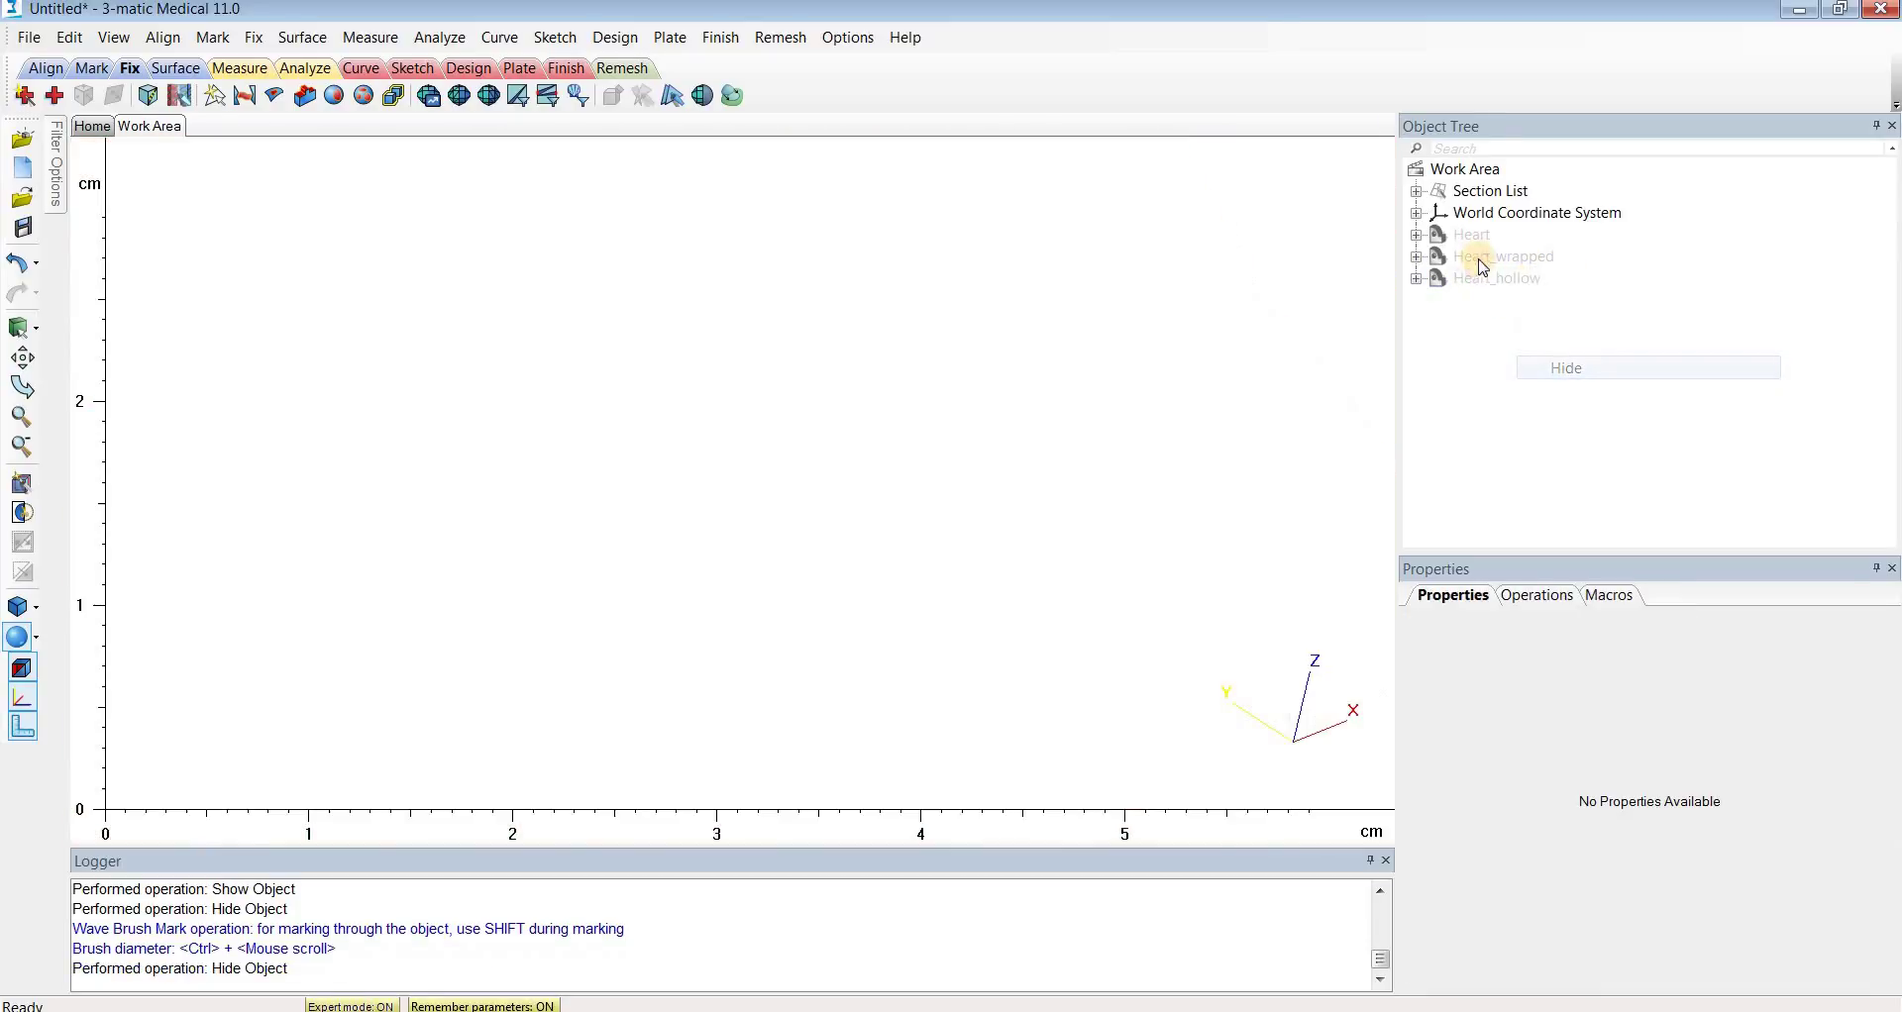
pyautogui.rightClick(1468, 240)
pyautogui.click(1529, 324)
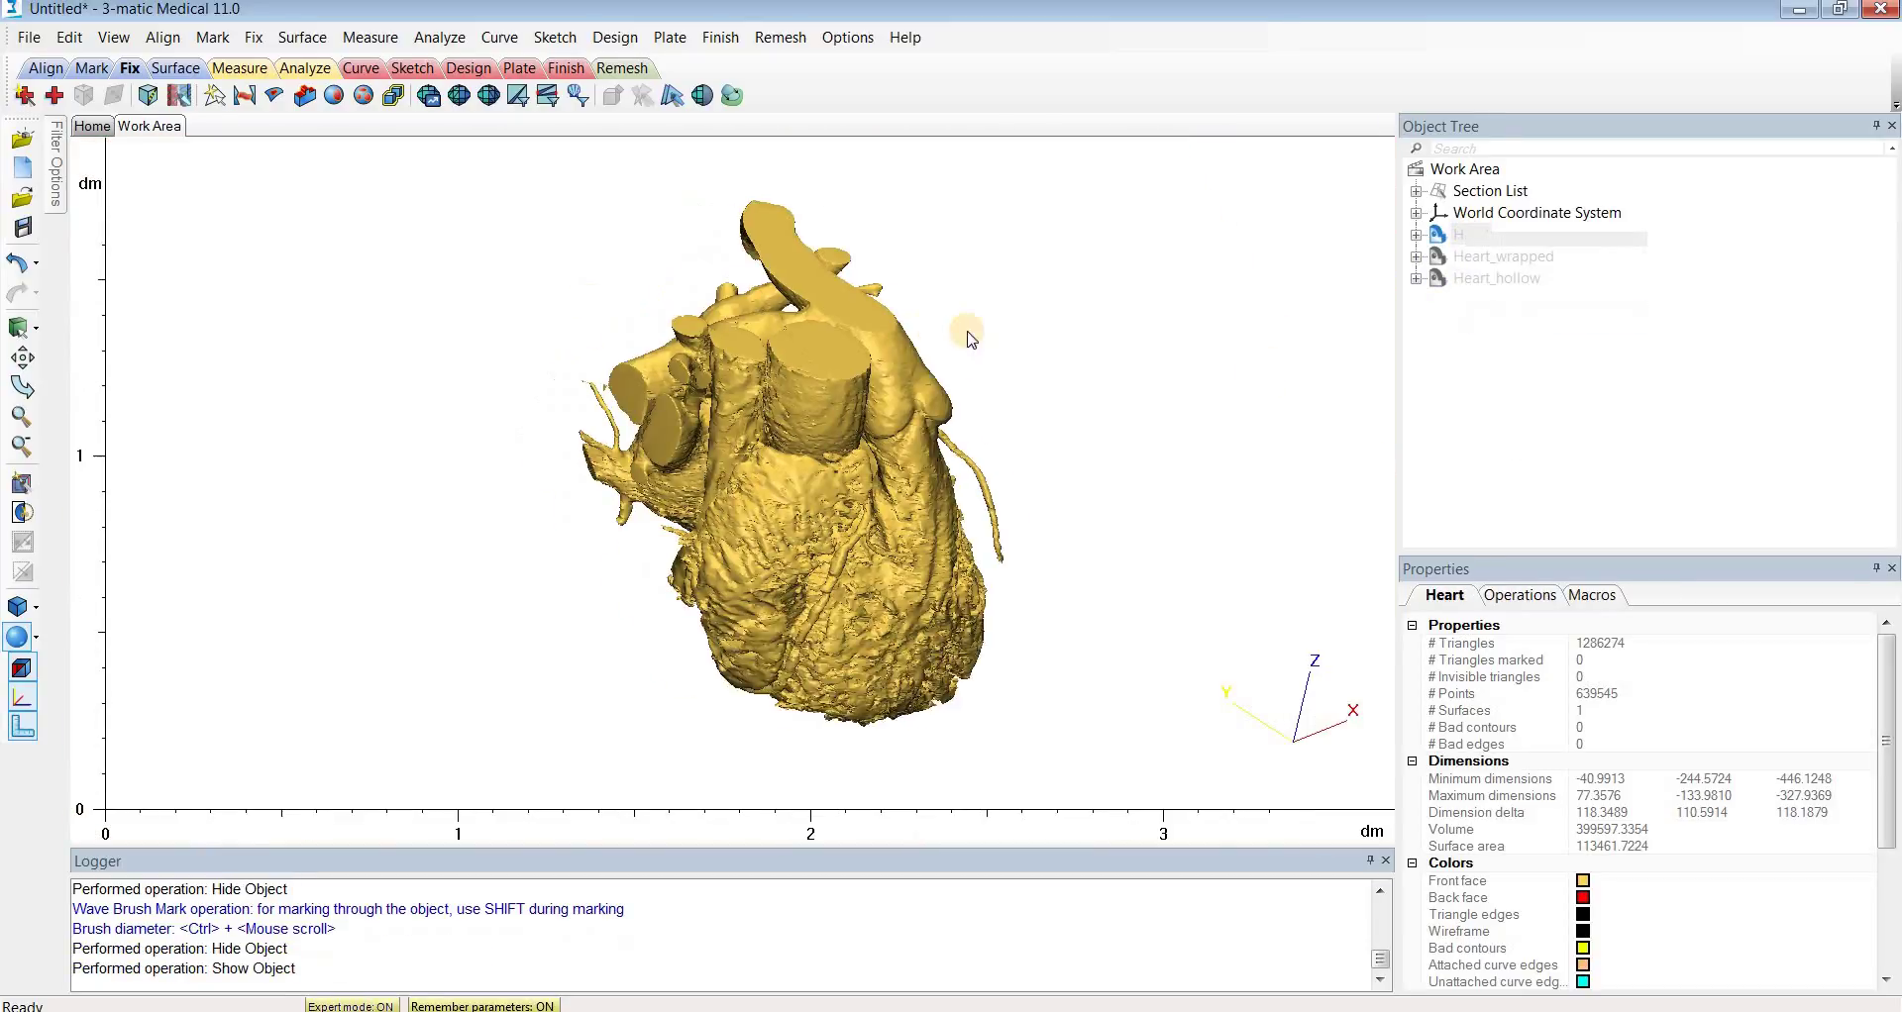
pyautogui.scroll(8, 941, 345)
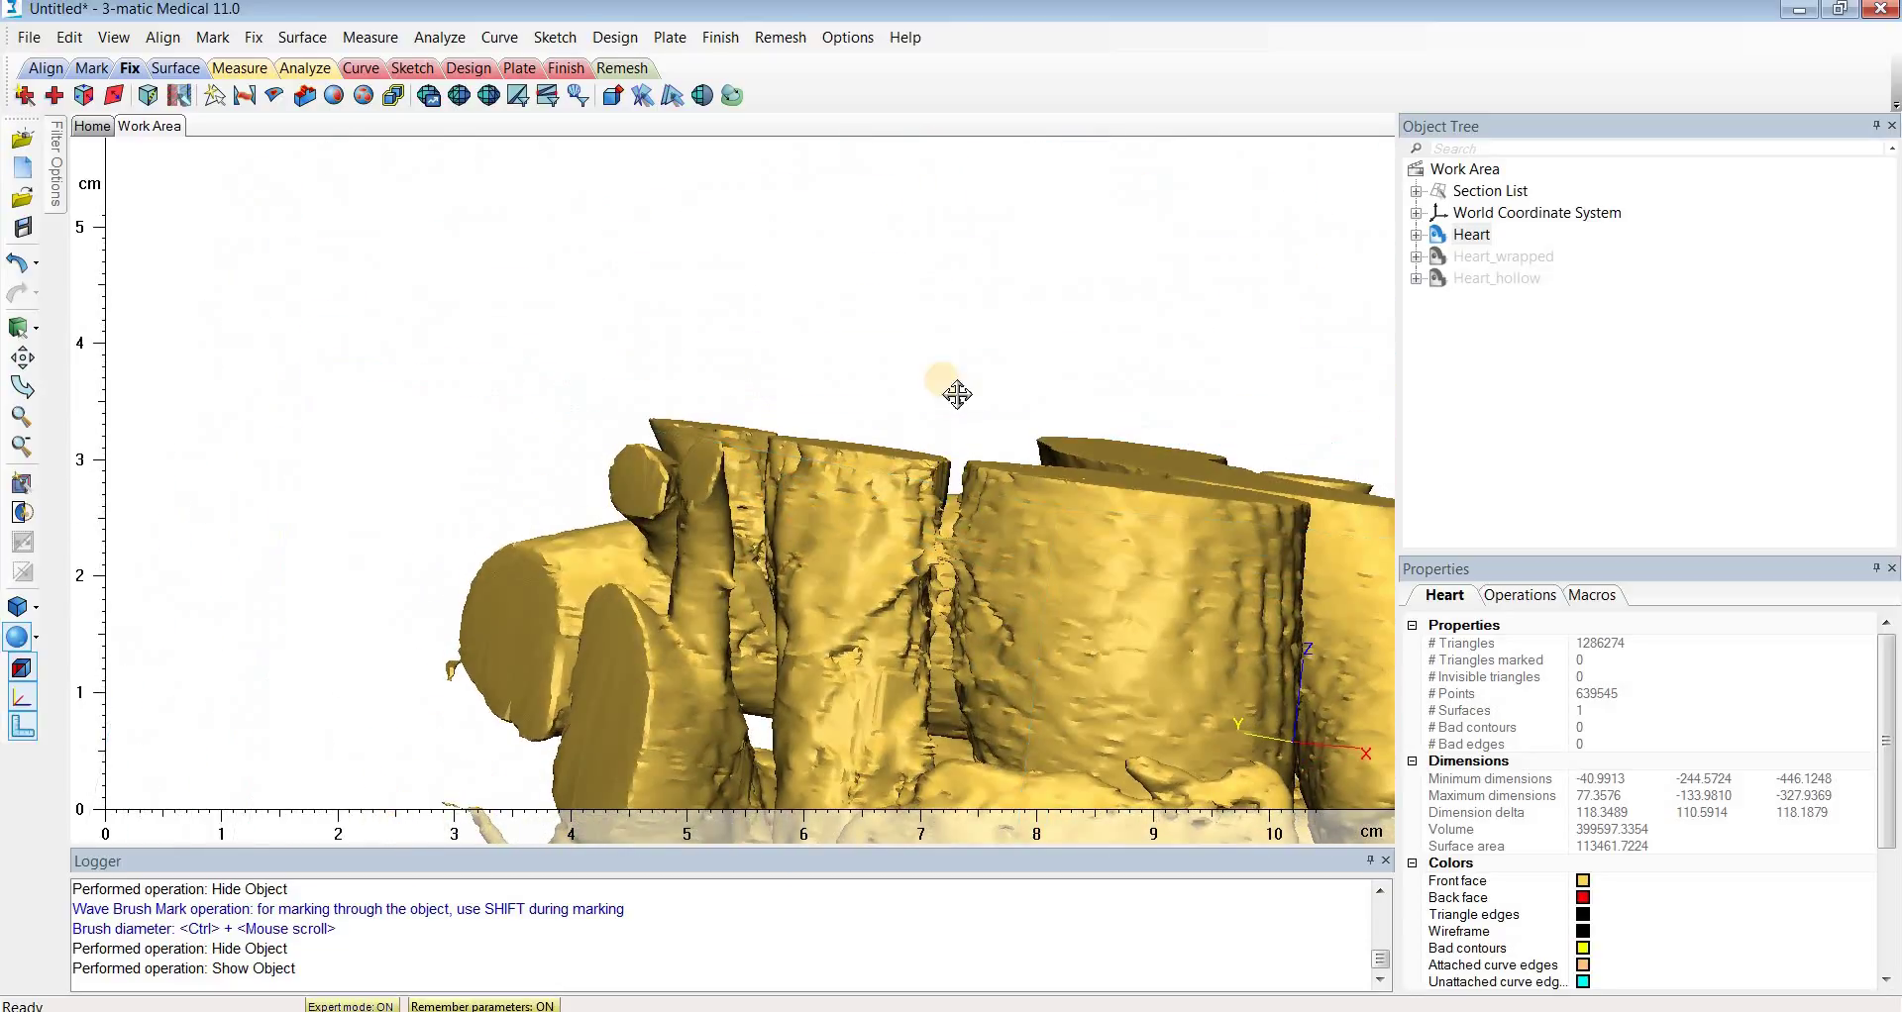
pyautogui.scroll(2, 931, 392)
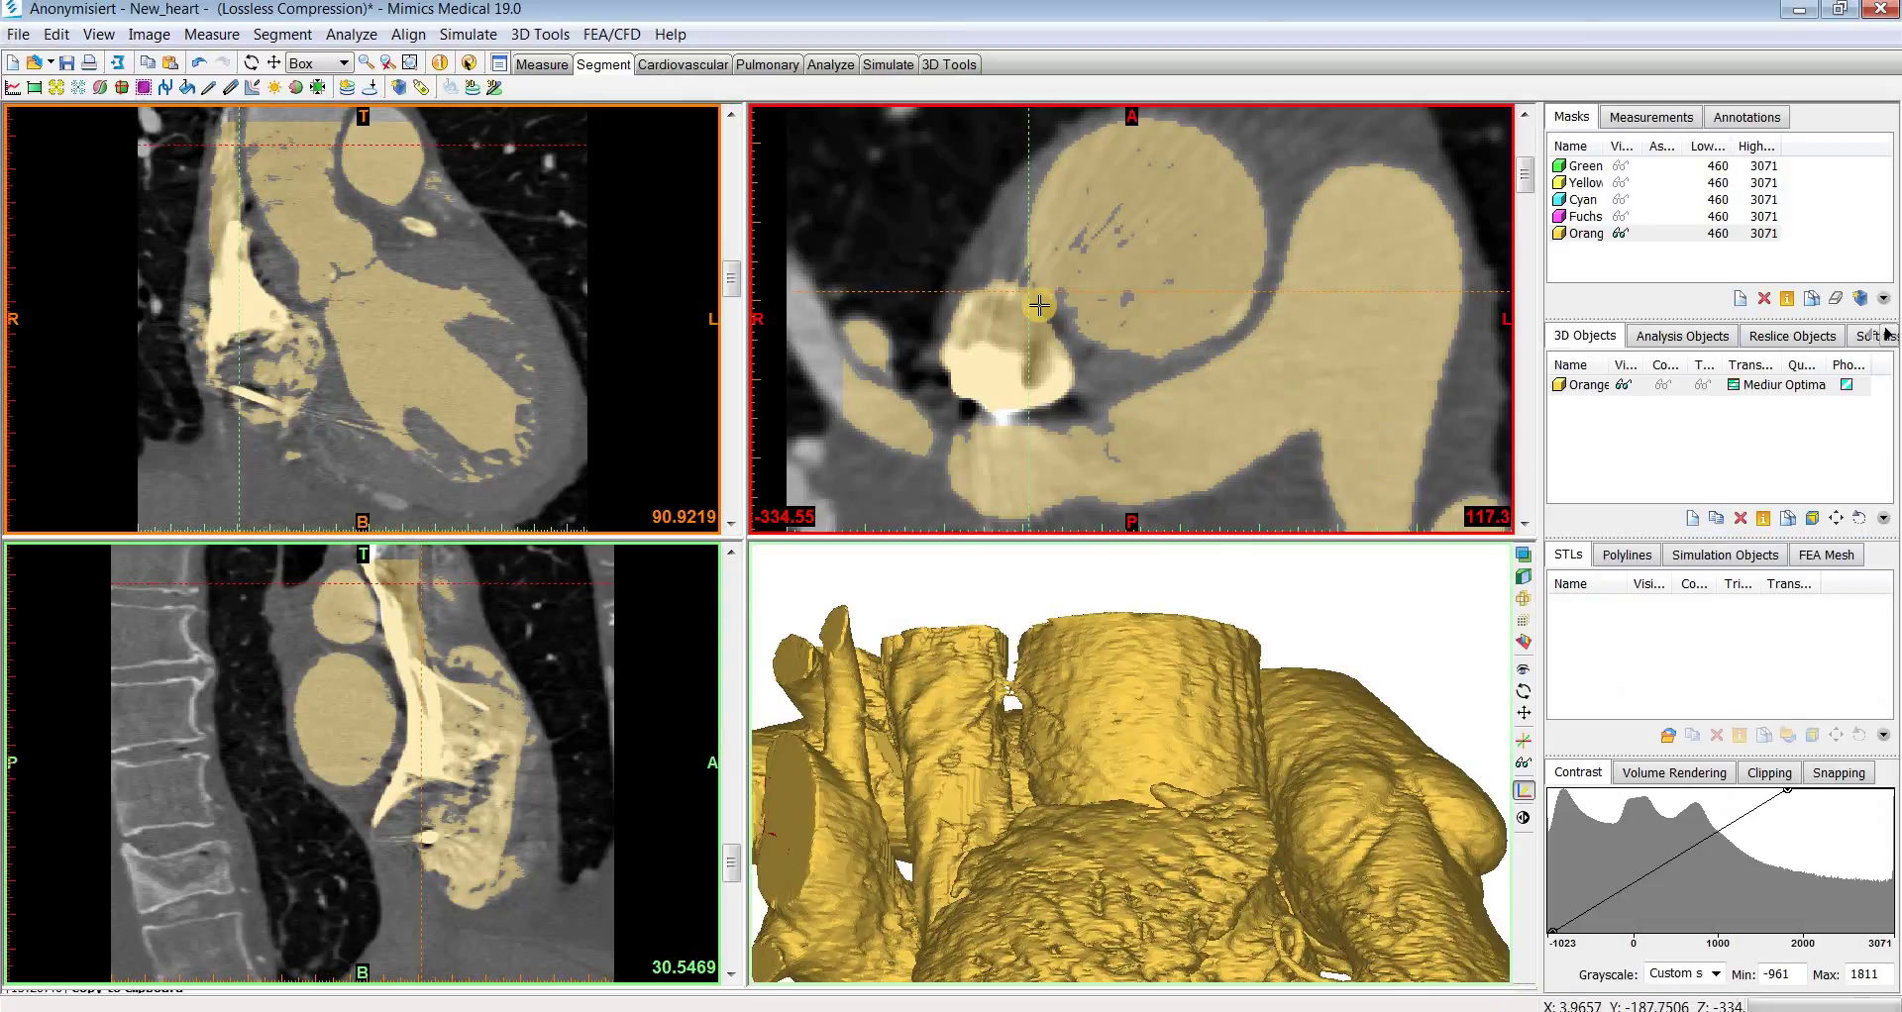
# Inspect the CT slices and mask in Mimics at the spot where the two vessels touch.
pyautogui.click(1034, 308)
pyautogui.scroll(3, 1034, 286)
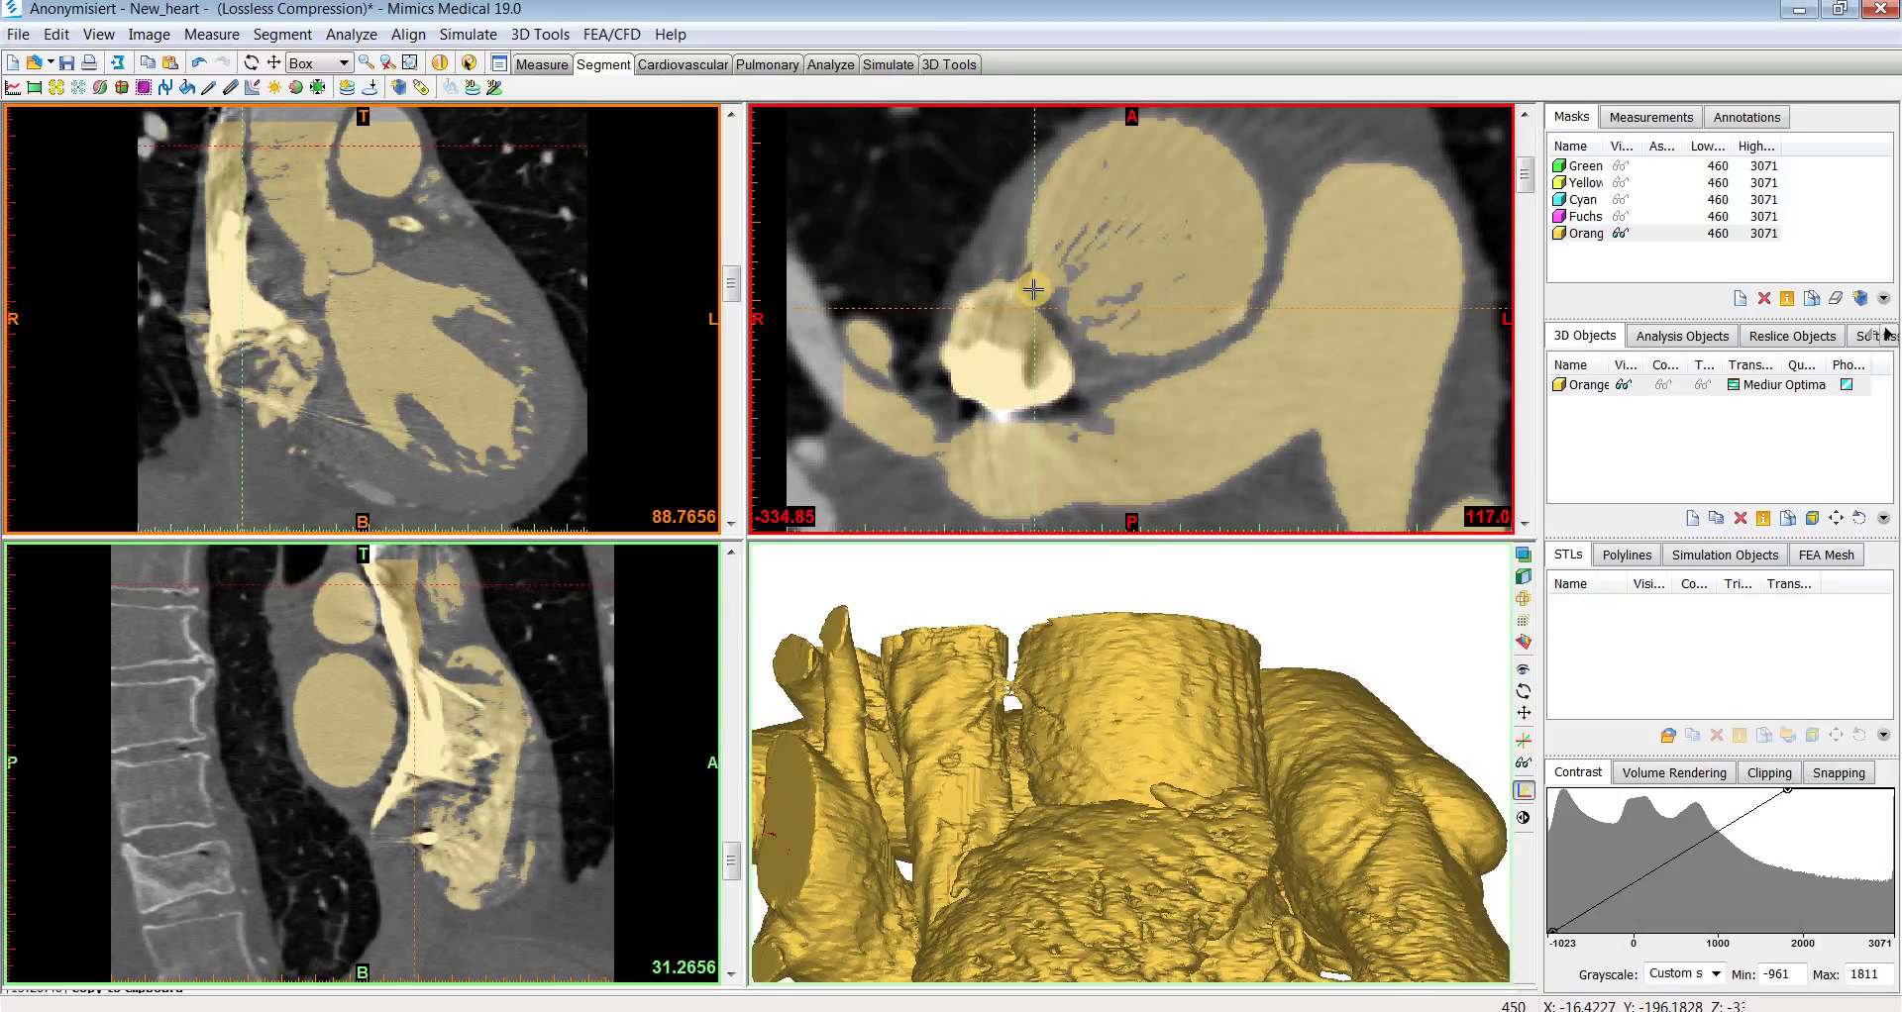
pyautogui.scroll(-4, 1015, 283)
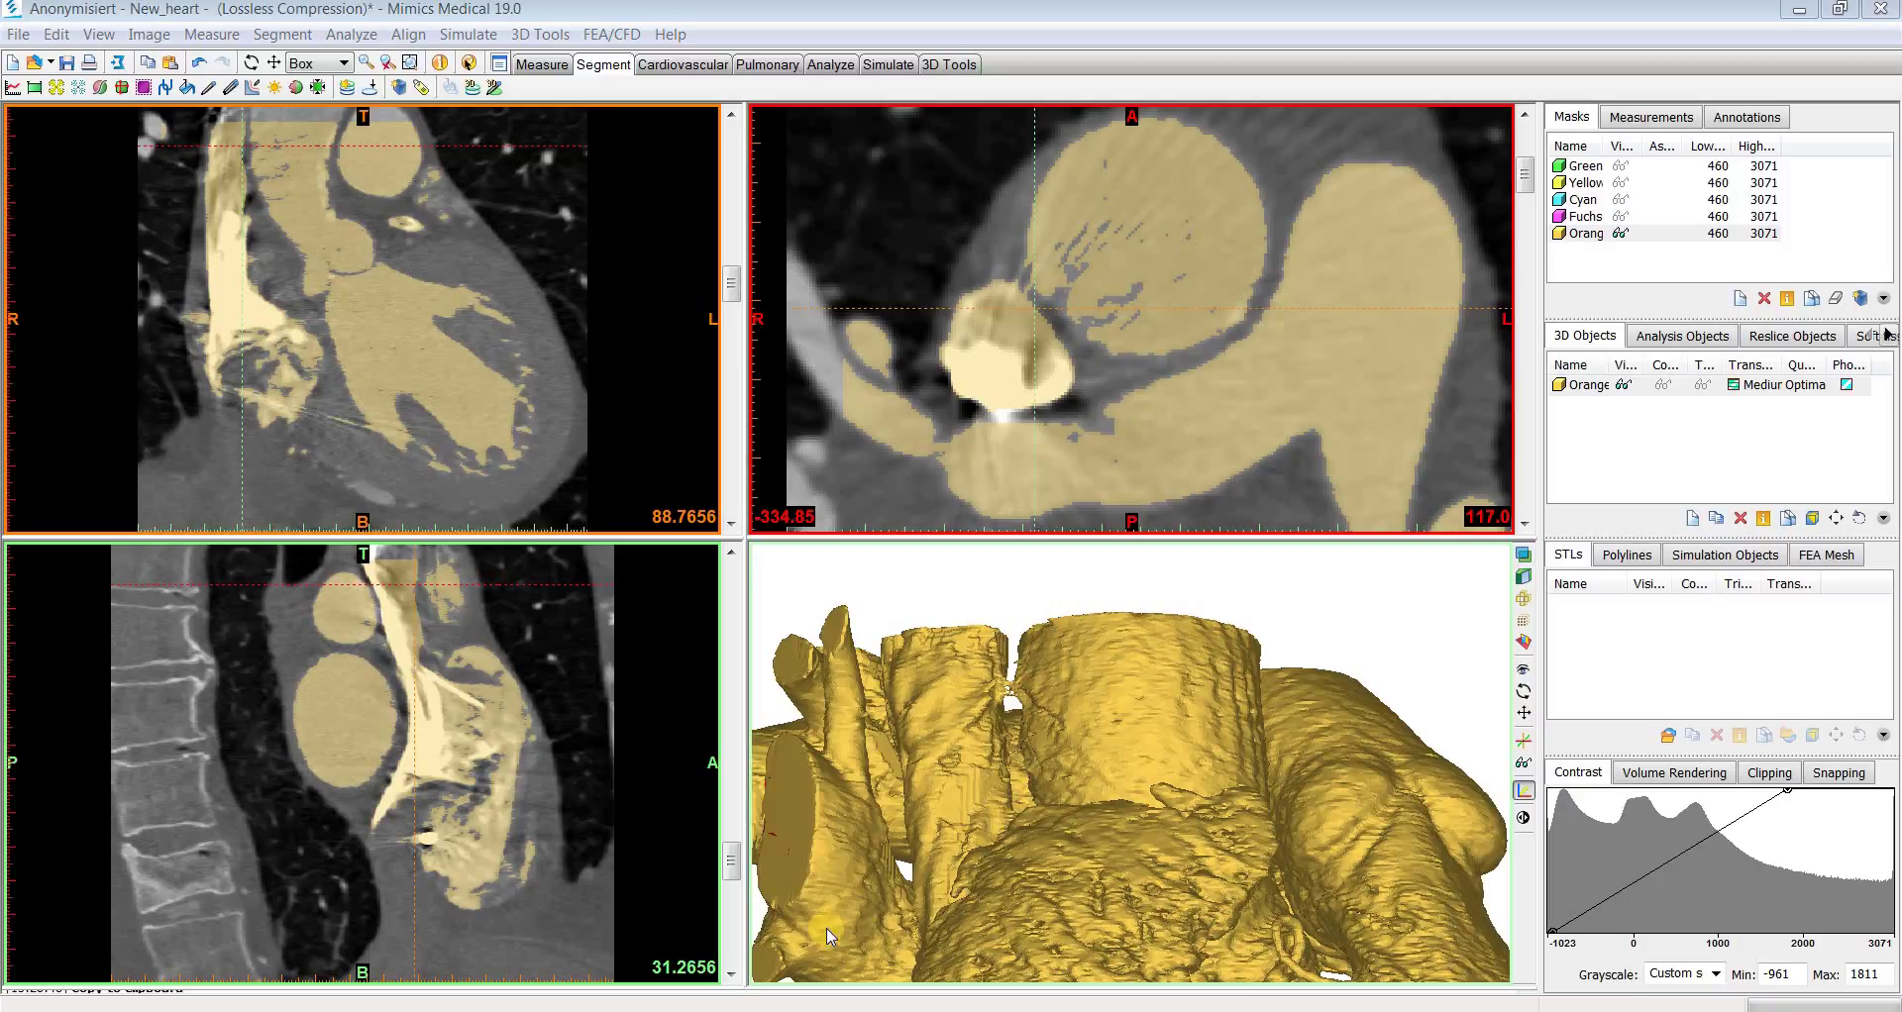
# Switch back to 3-matic and show Heart_wrapped over Heart to compare the gap between the vessels.
pyautogui.hotkey('alt', 'Tab')
pyautogui.scroll(-4, 745, 525)
pyautogui.moveTo(819, 526); pyautogui.dragTo(888, 507, button='right')
pyautogui.moveTo(888, 507); pyautogui.dragTo(590, 344, button='middle')
pyautogui.scroll(5, 960, 532)
pyautogui.moveTo(959, 531); pyautogui.dragTo(1006, 496, button='right')
pyautogui.rightClick(1535, 260)
pyautogui.click(1588, 347)
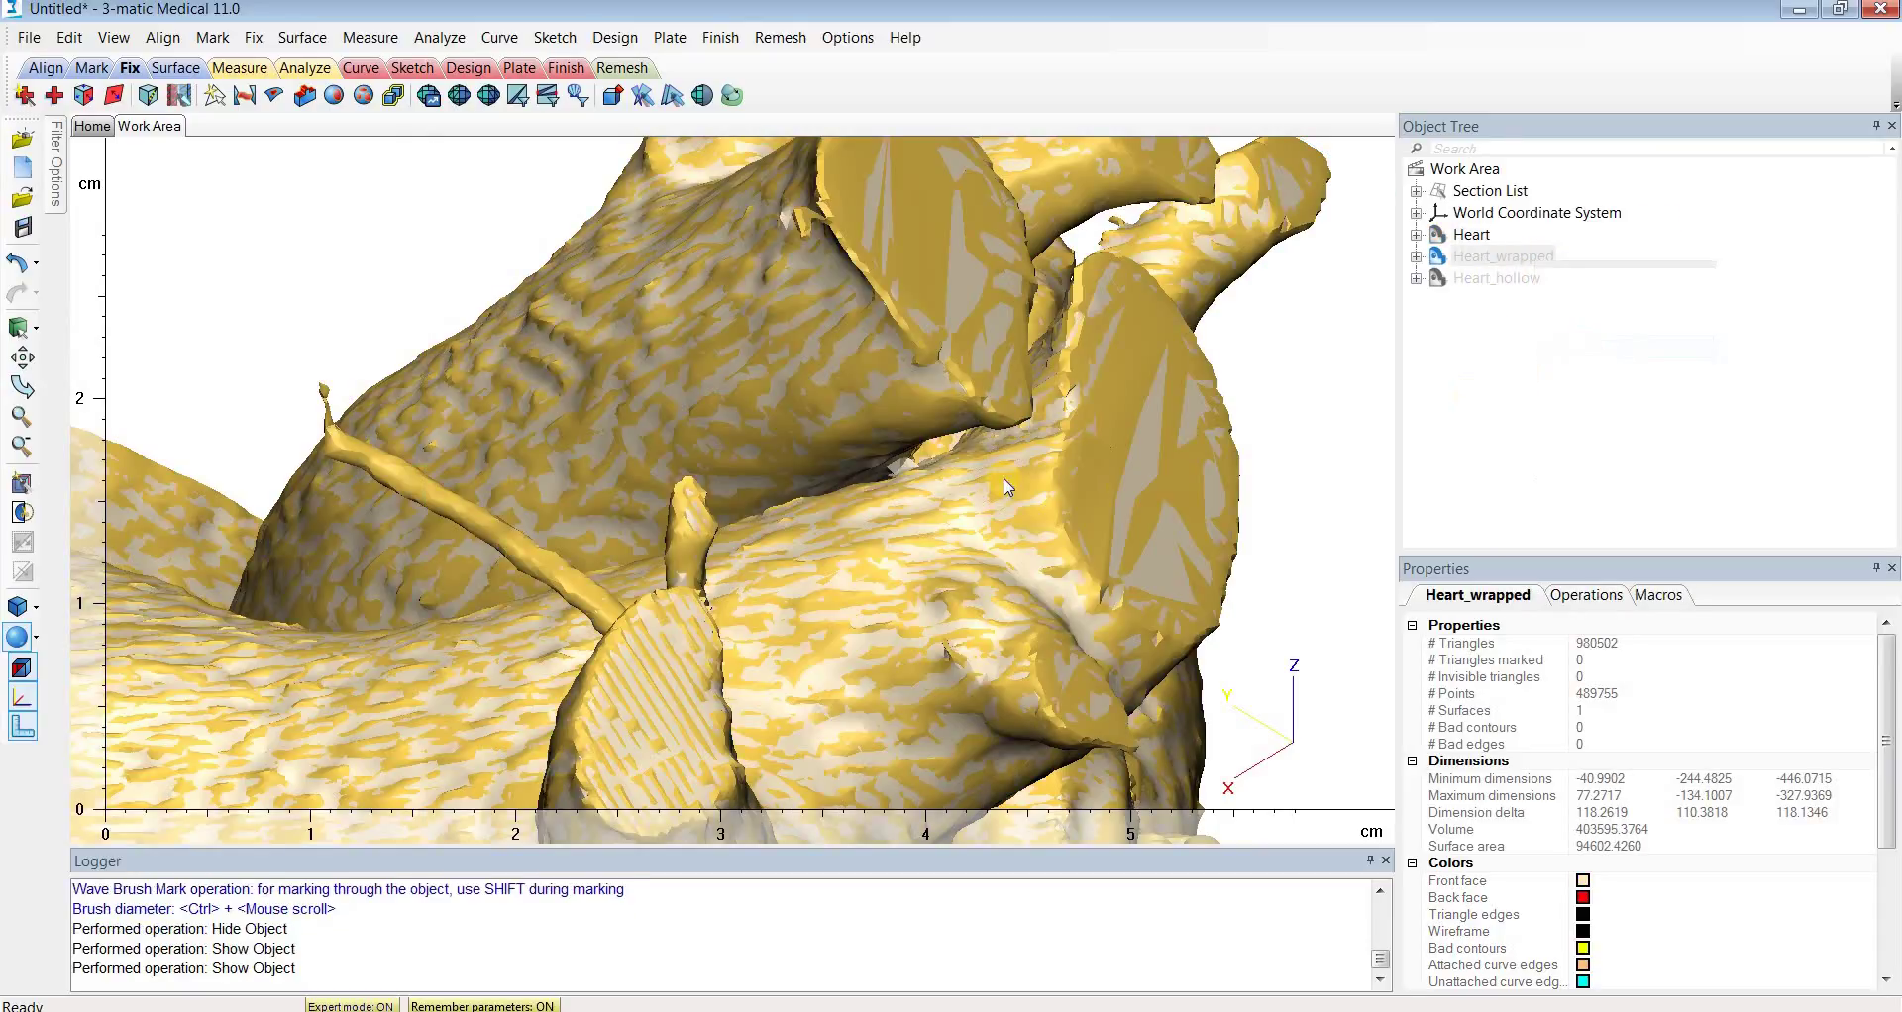
pyautogui.scroll(5, 926, 516)
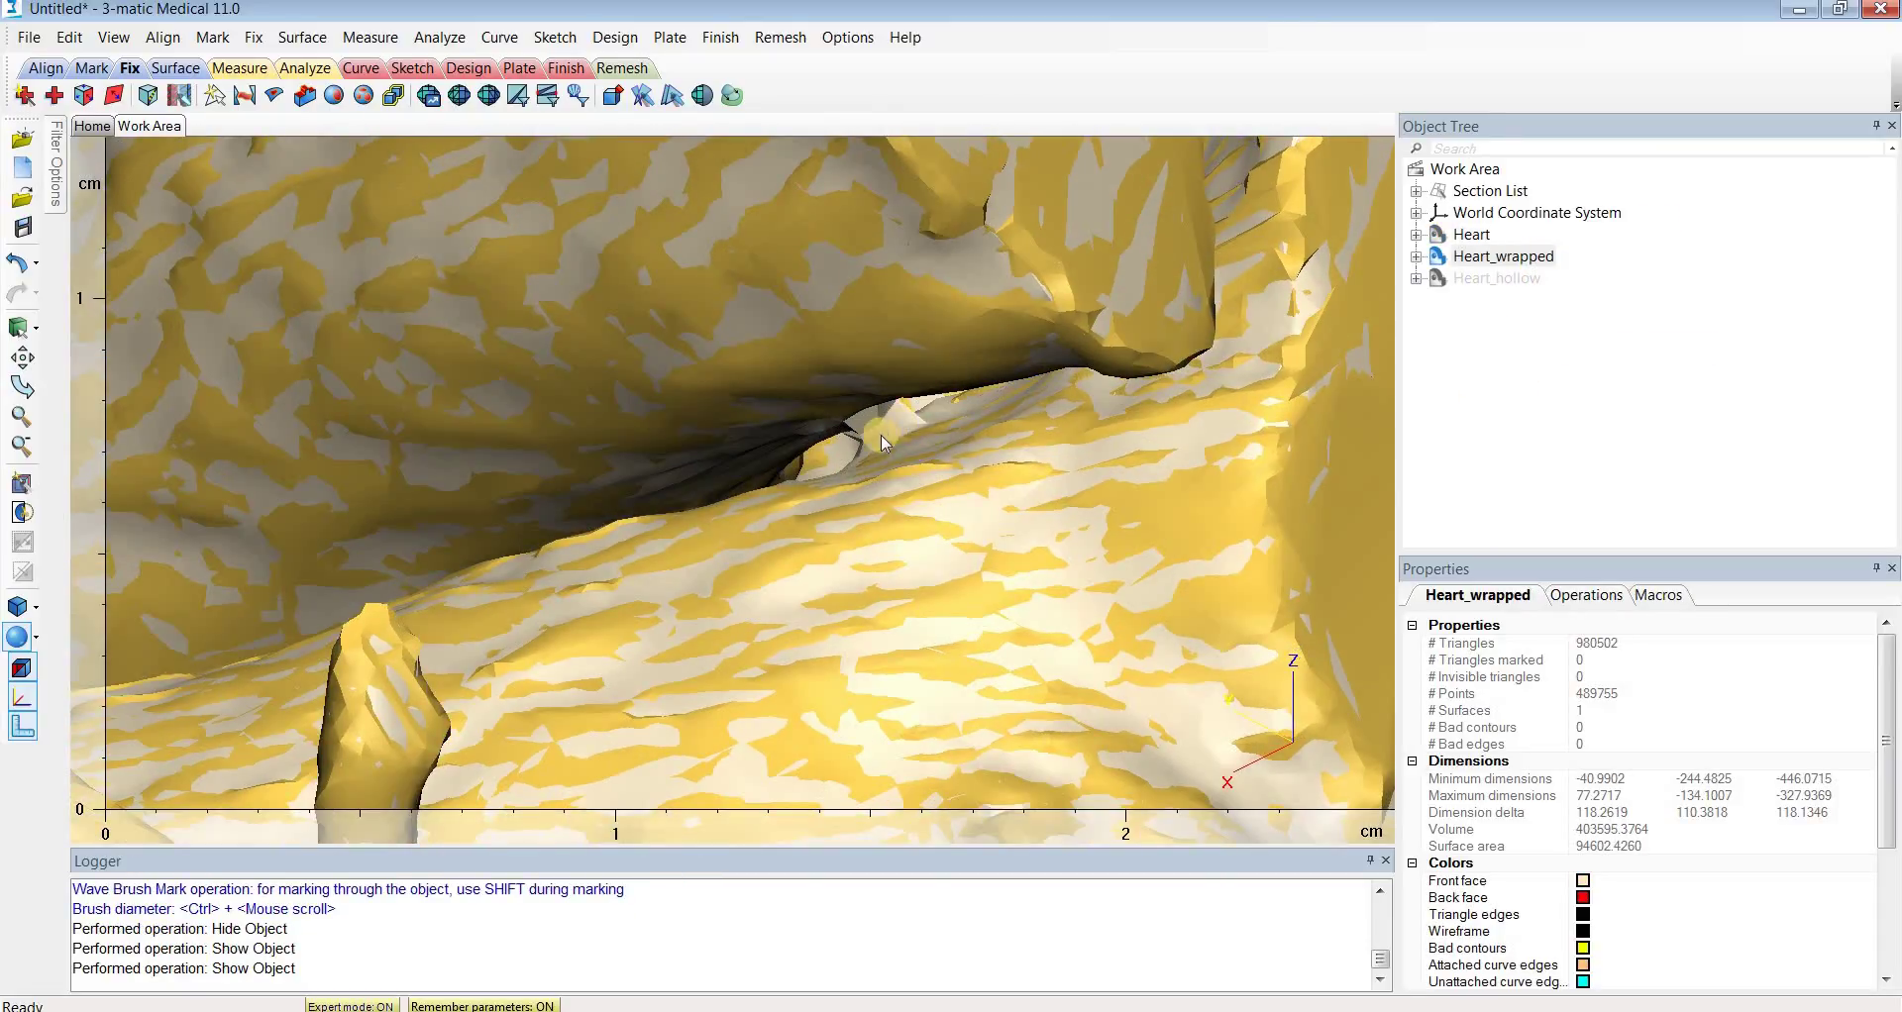
pyautogui.scroll(-1, 856, 439)
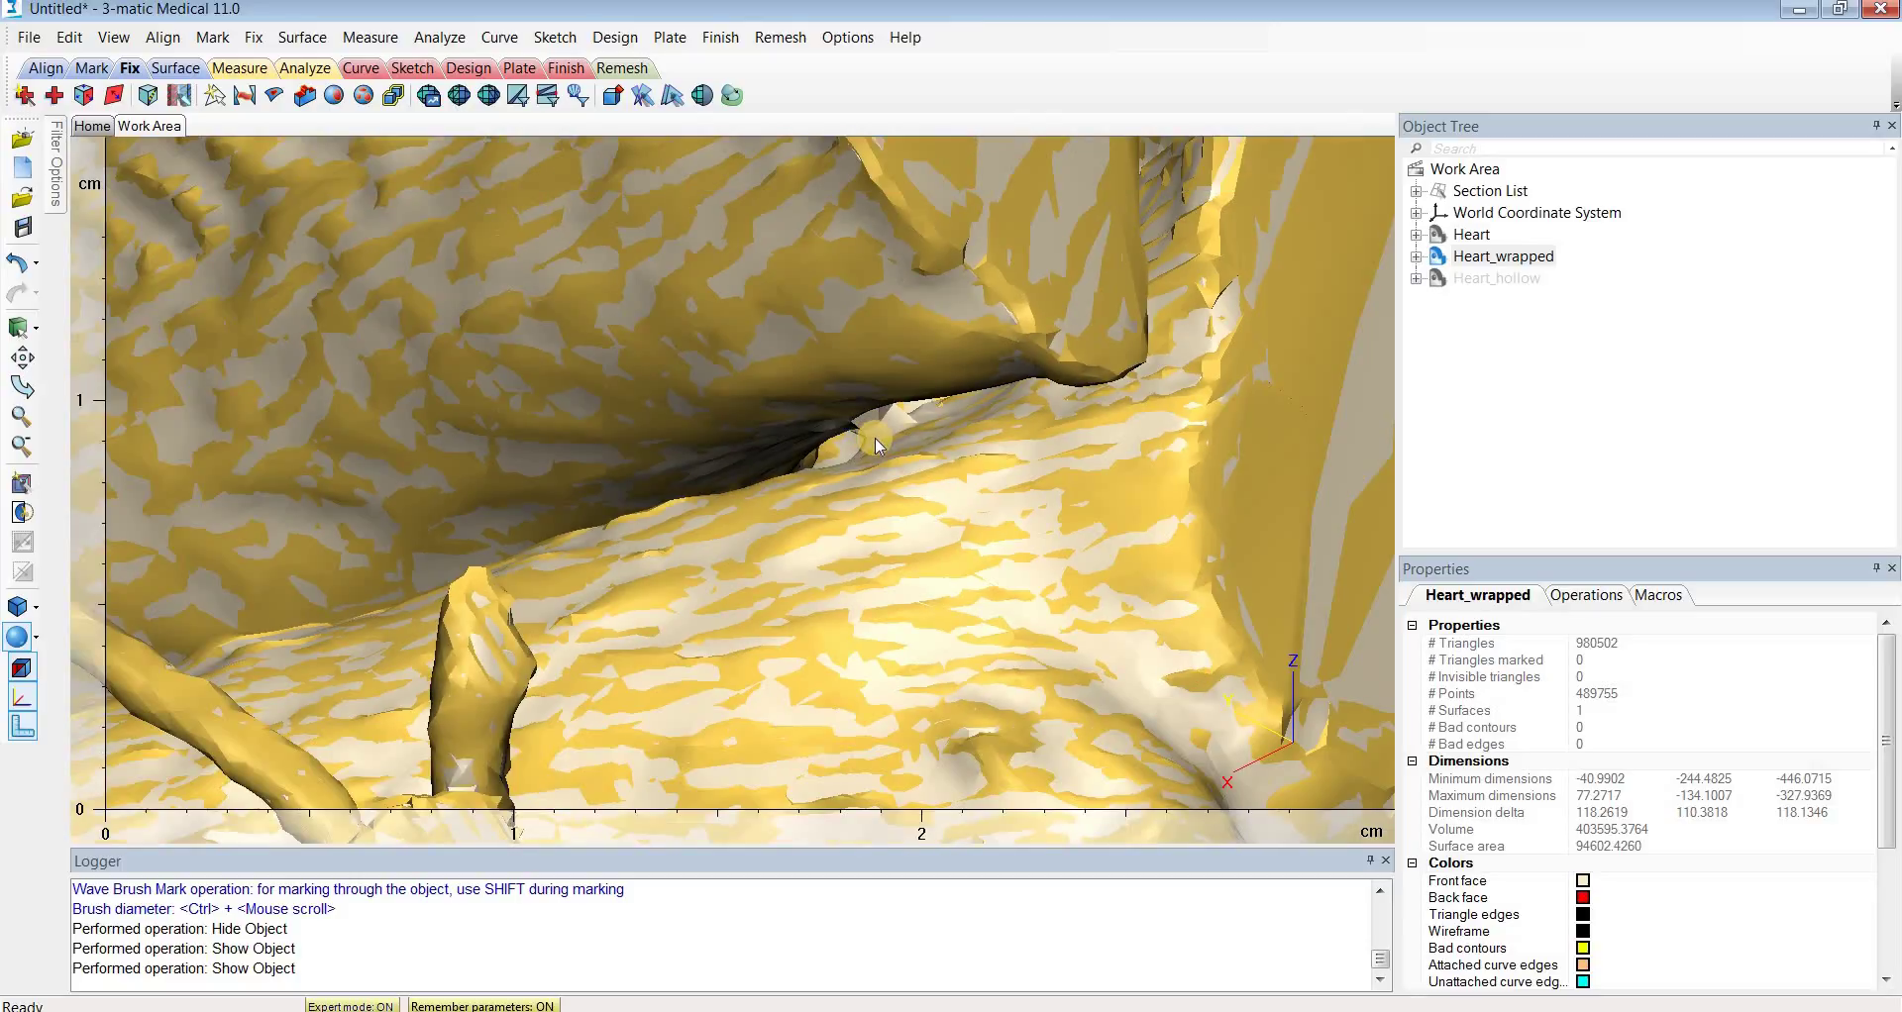
# Display only Heart_hollow by hiding Heart and Heart_wrapped, and look at the hole in the vessel wall again.
pyautogui.rightClick(1483, 247)
pyautogui.click(1522, 329)
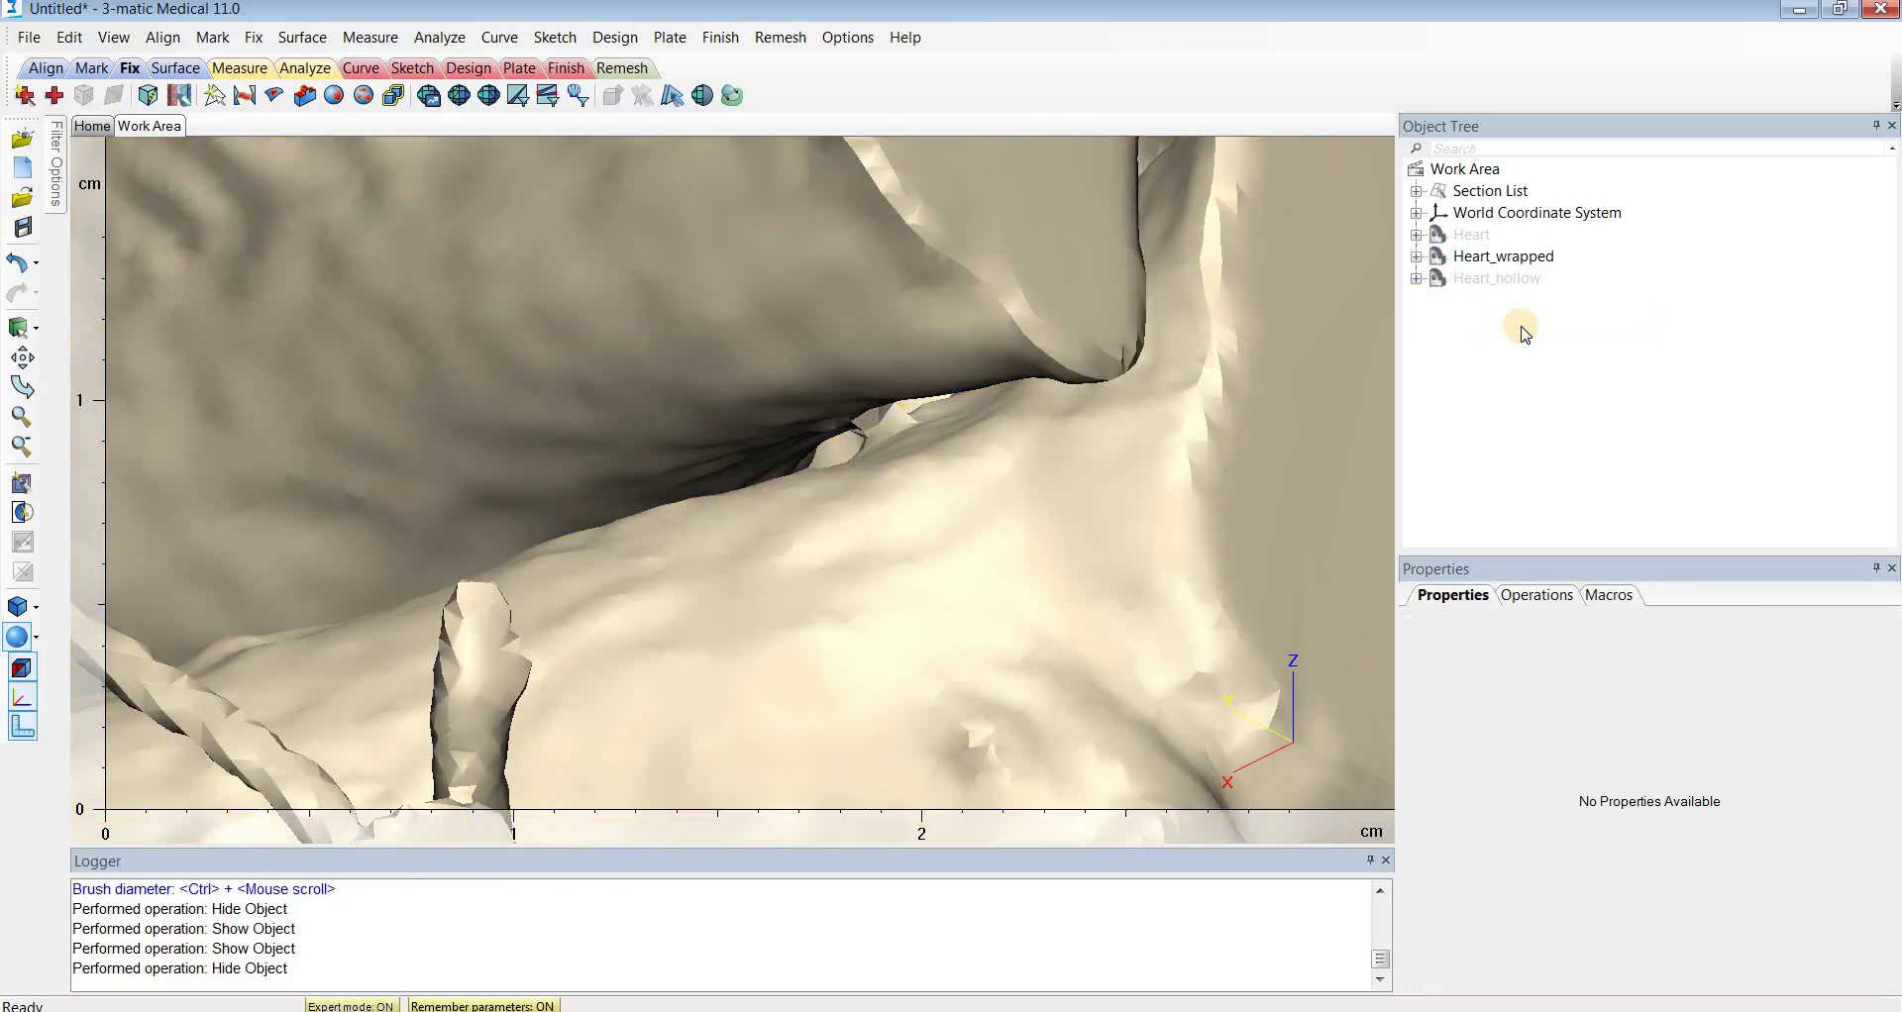
pyautogui.rightClick(1496, 279)
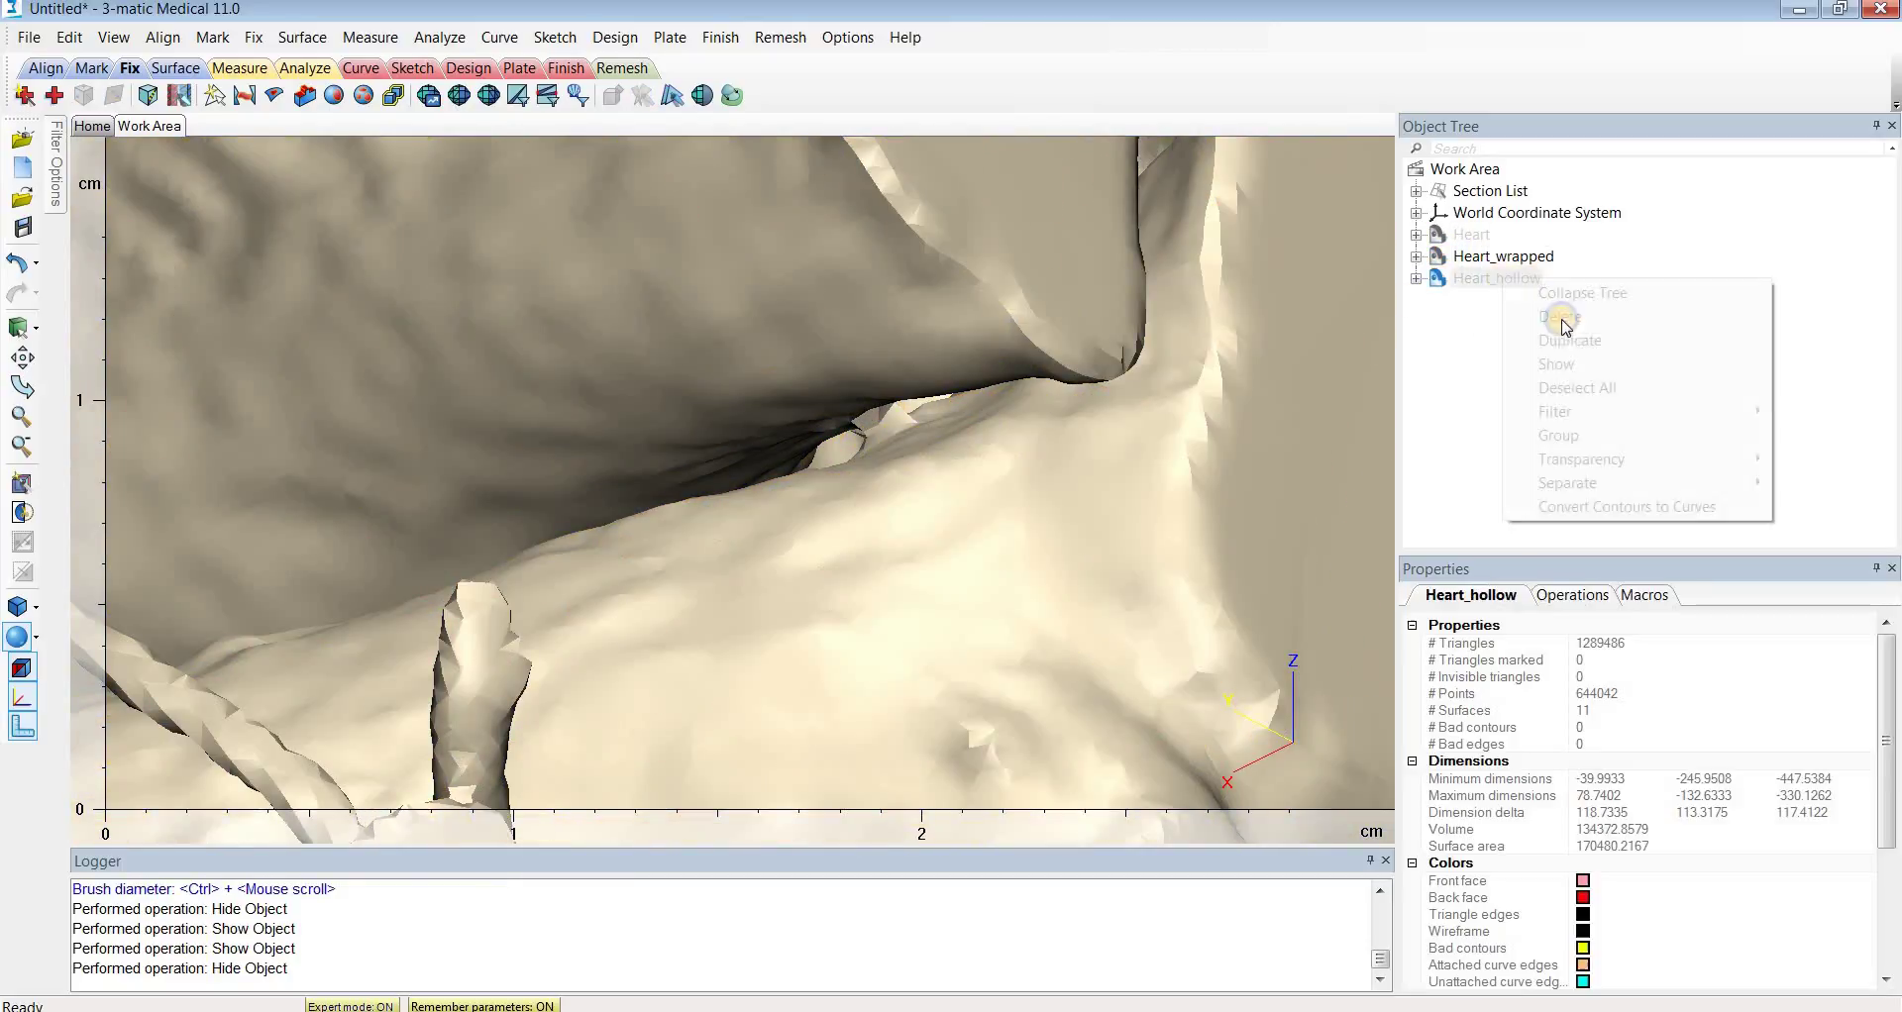
pyautogui.click(1543, 367)
pyautogui.rightClick(1515, 259)
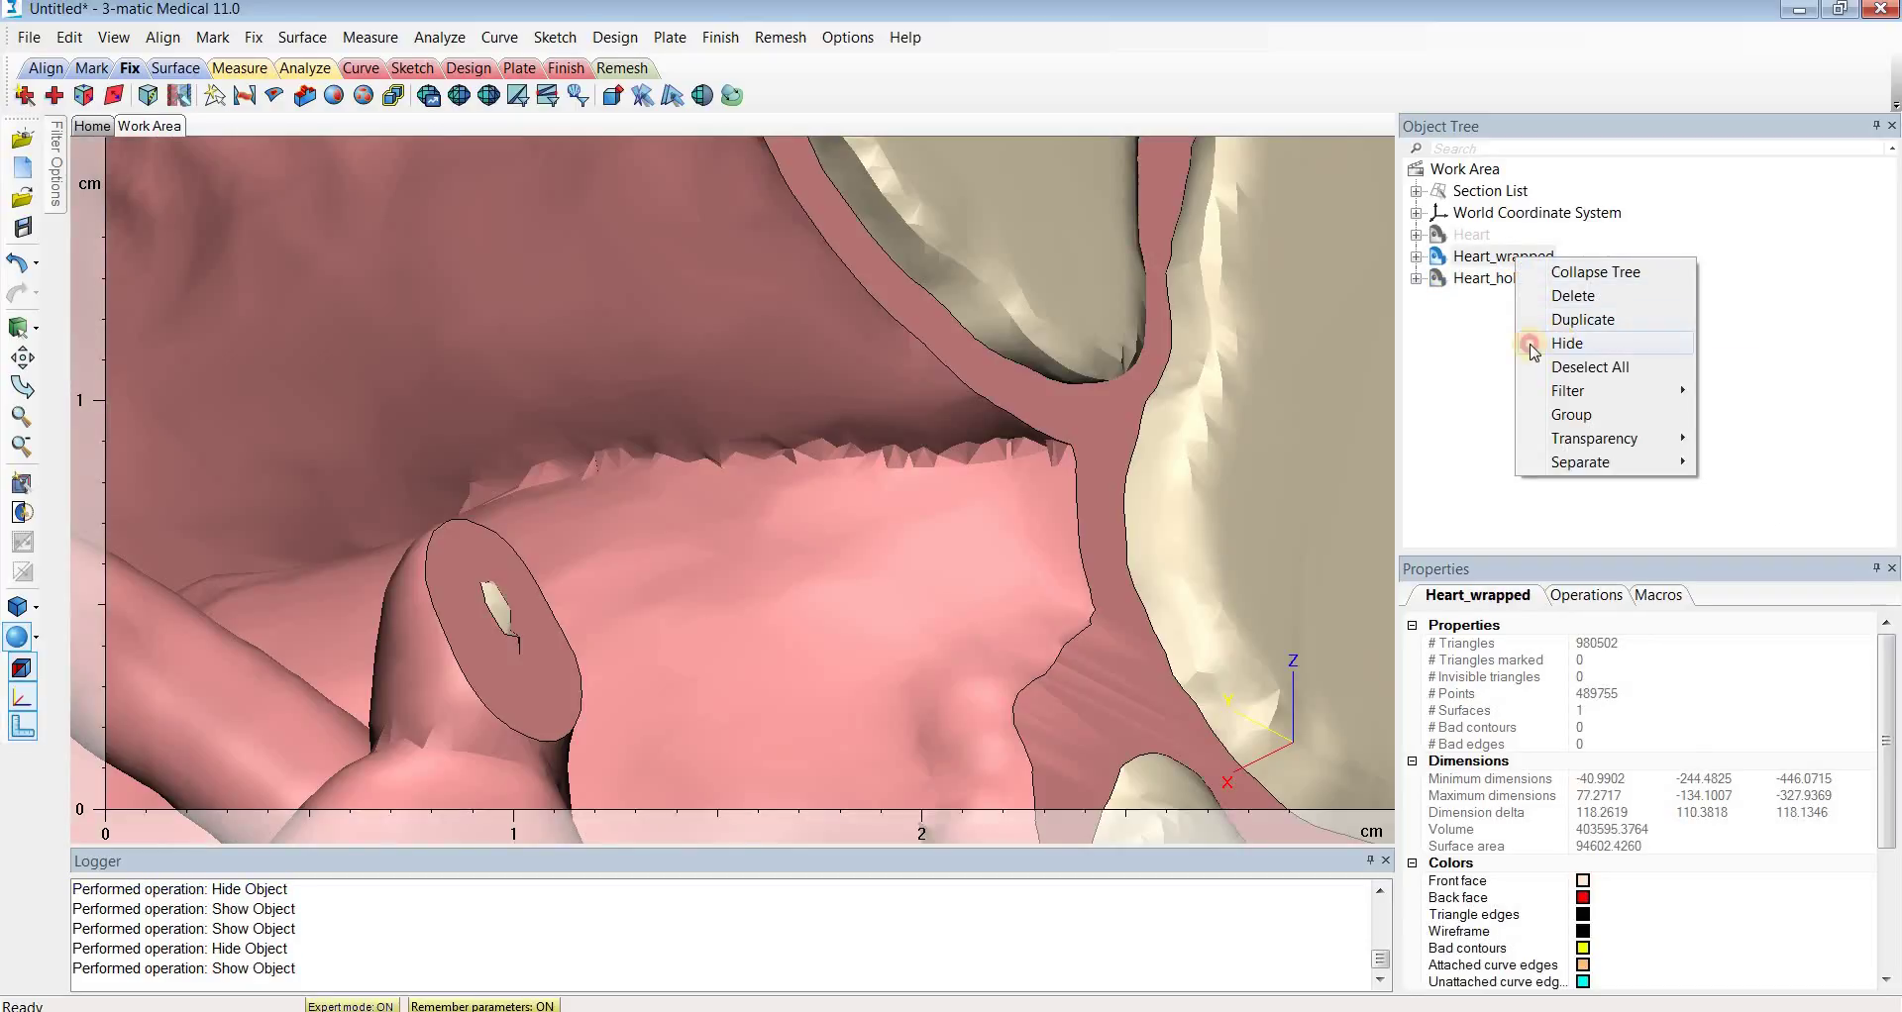
pyautogui.click(1530, 344)
pyautogui.scroll(-1, 884, 429)
pyautogui.scroll(-1, 921, 349)
pyautogui.moveTo(884, 429); pyautogui.dragTo(888, 367, button='right')
pyautogui.scroll(2, 897, 361)
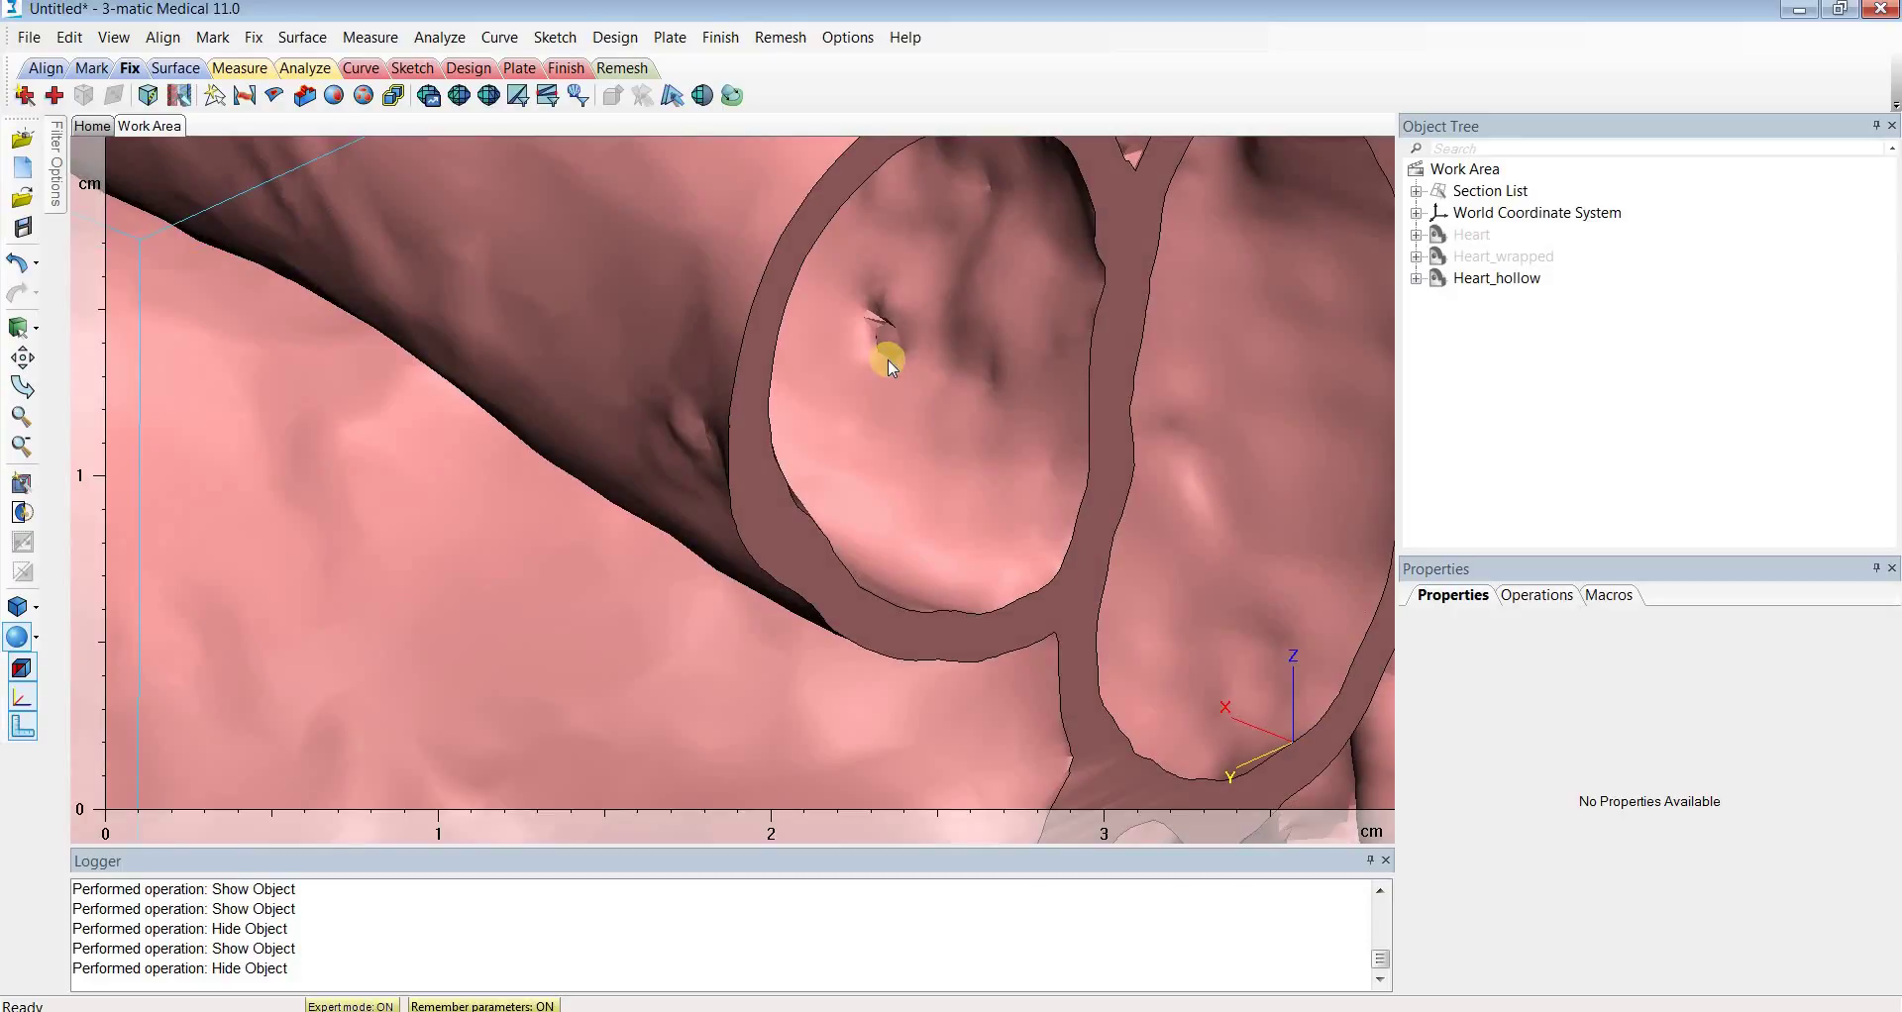
# Review the Wrap parameters for gap closing distance and smallest detail, and close them without wrapping.
pyautogui.hotkey('ctrl', 'w')
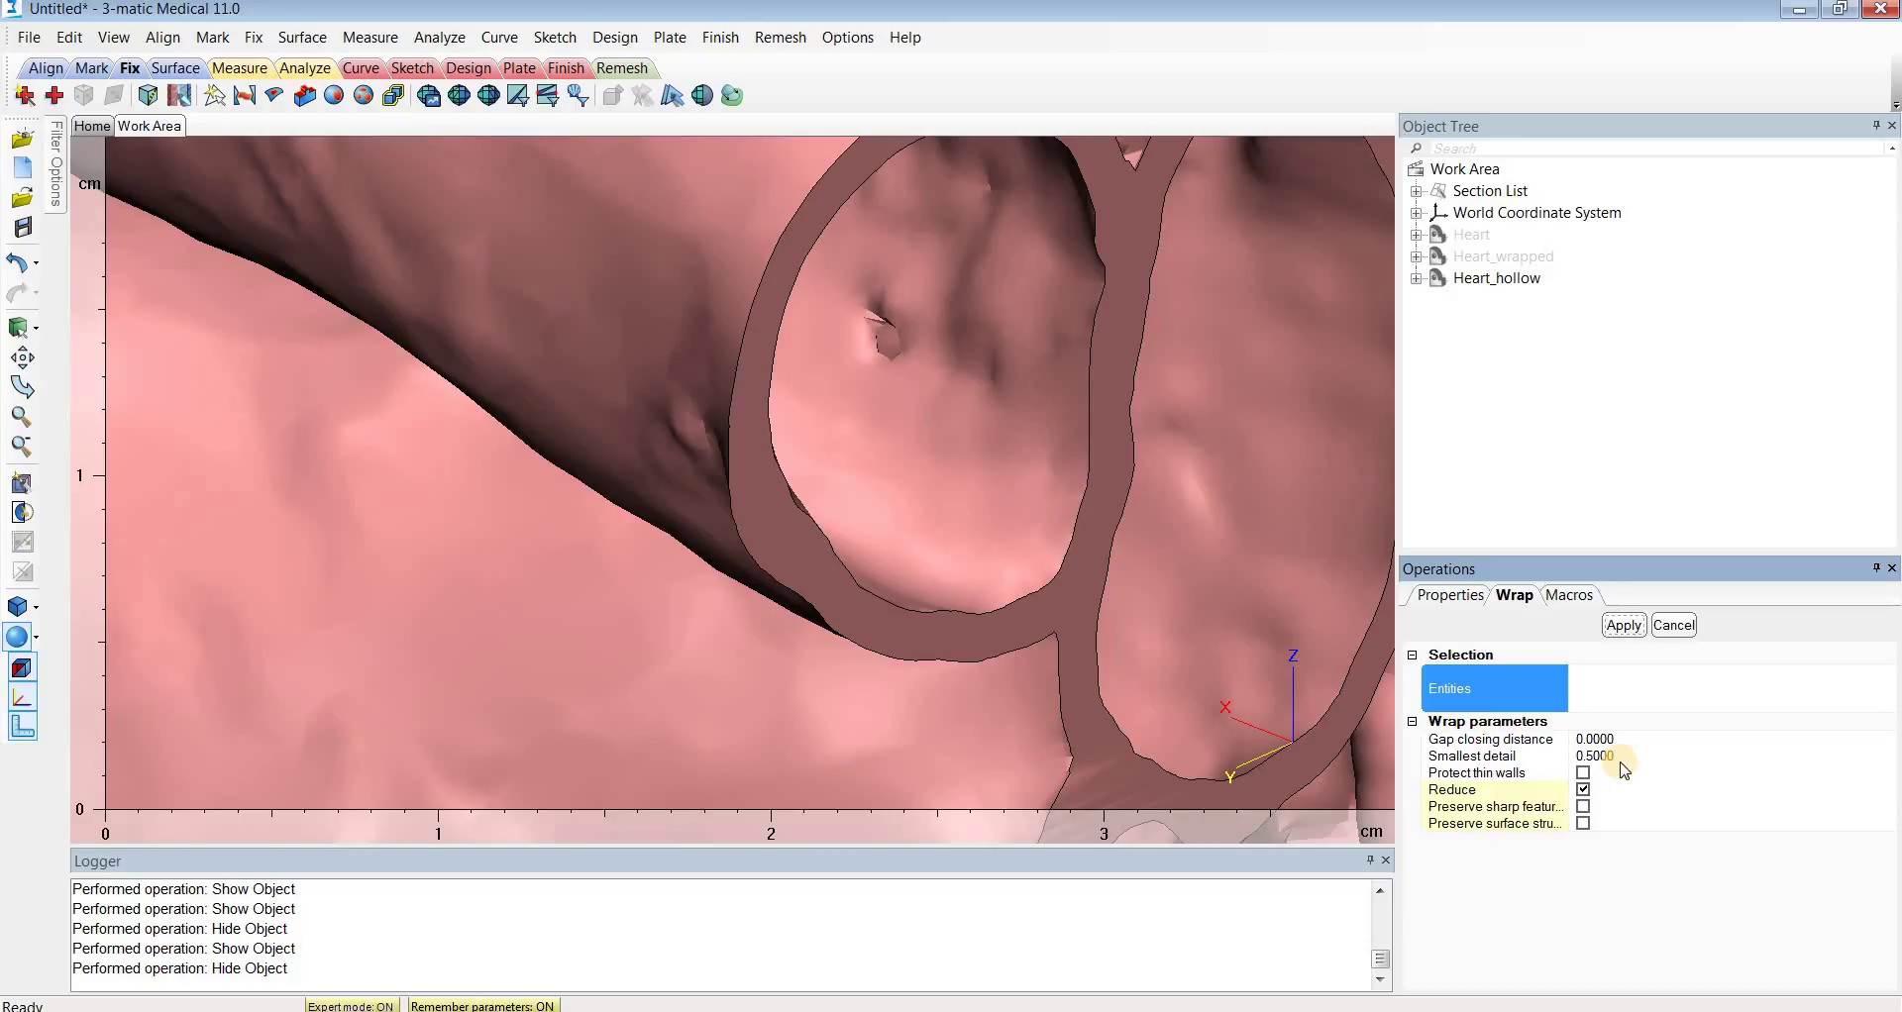
pyautogui.click(1673, 625)
# Isolate the wall region around the hole in Heart_hollow with Rectangular Clipping.
pyautogui.moveTo(871, 458); pyautogui.dragTo(795, 555, button='middle')
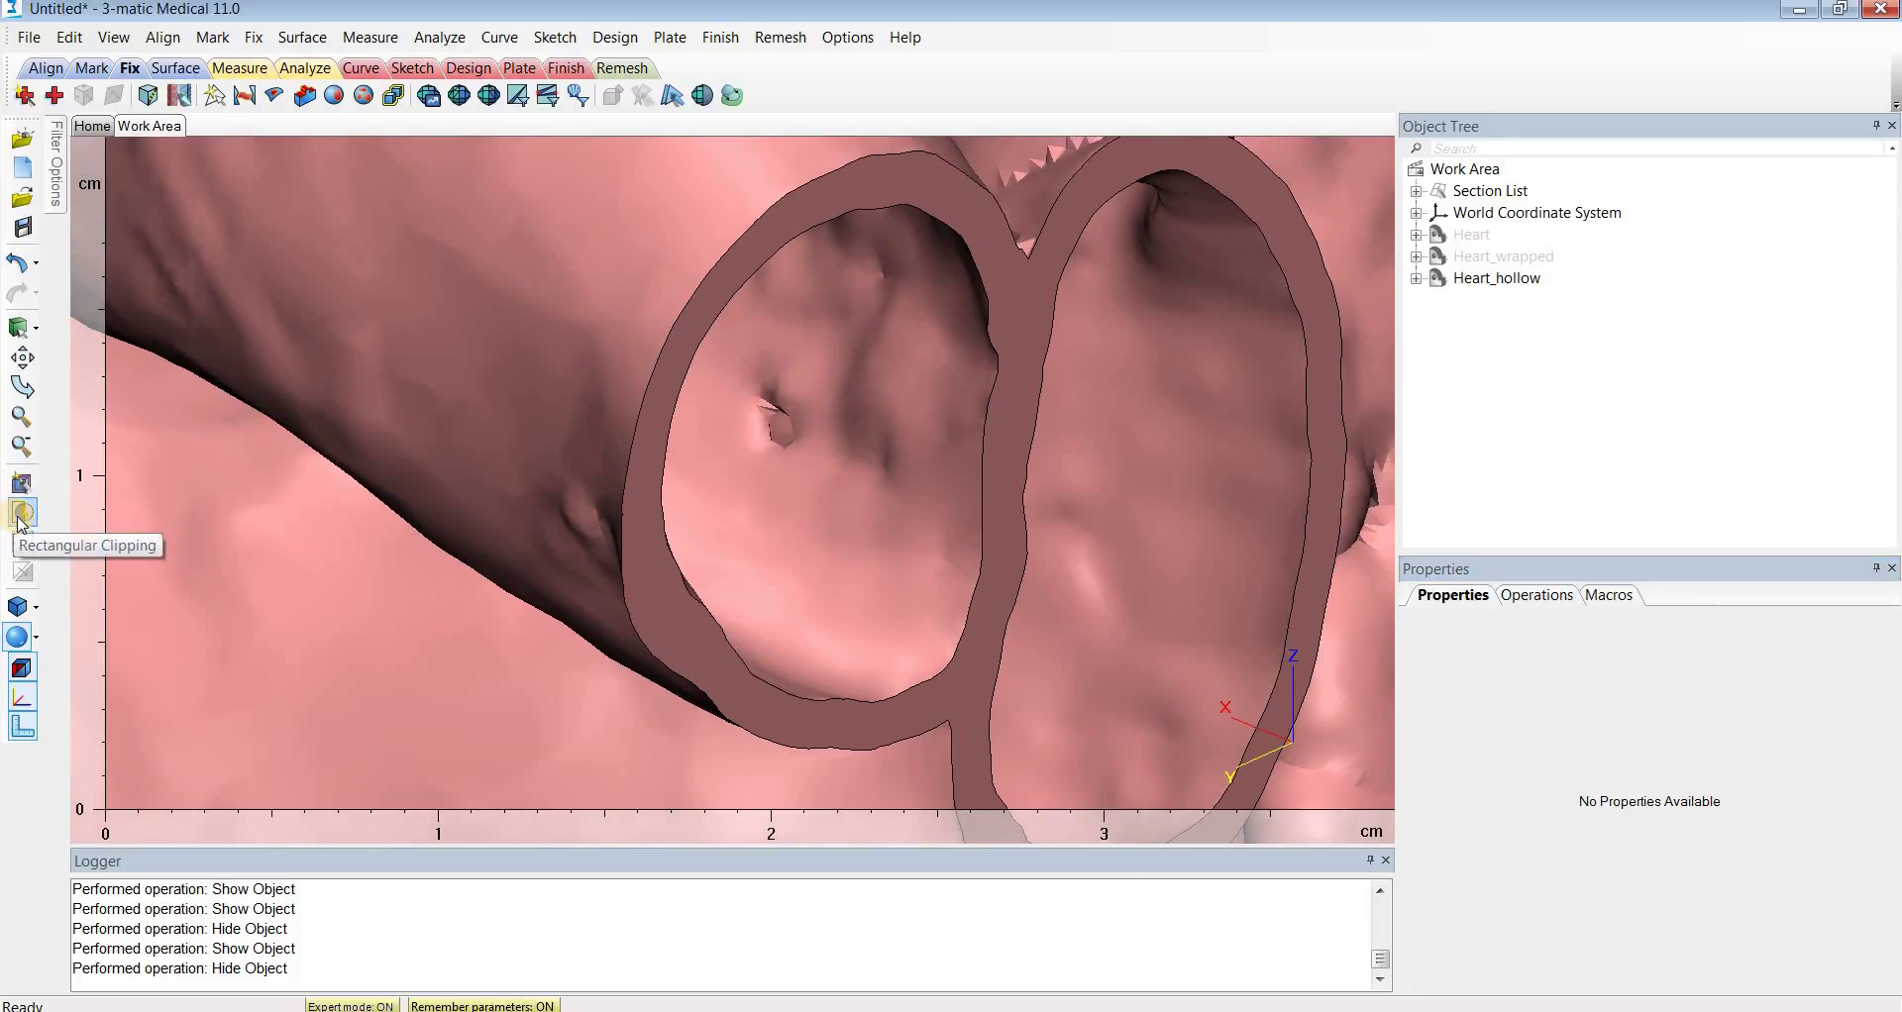
pyautogui.moveTo(722, 467); pyautogui.dragTo(713, 380, button='right')
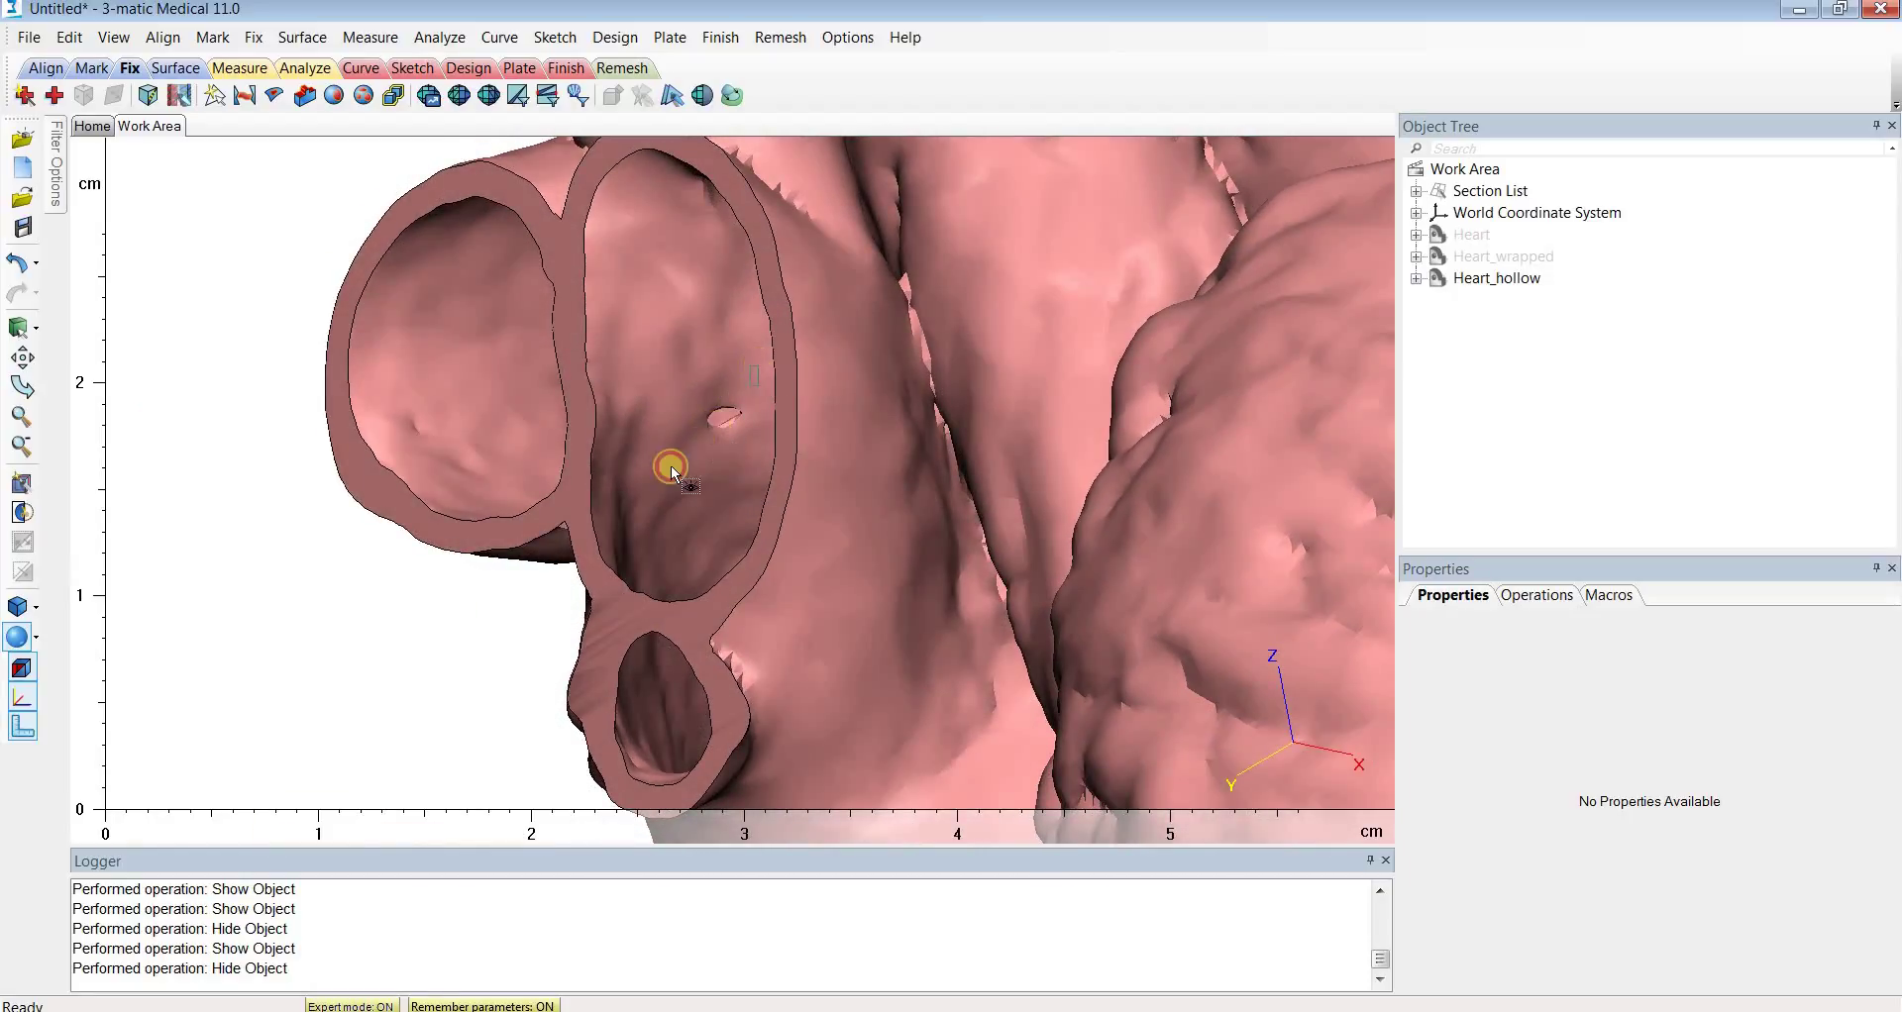
pyautogui.moveTo(682, 470)
pyautogui.mouseDown()
pyautogui.moveTo(756, 455)
pyautogui.moveTo(726, 428)
pyautogui.moveTo(740, 436)
pyautogui.mouseUp()
pyautogui.moveTo(740, 436); pyautogui.dragTo(666, 395, button='right')
pyautogui.scroll(3, 666, 396)
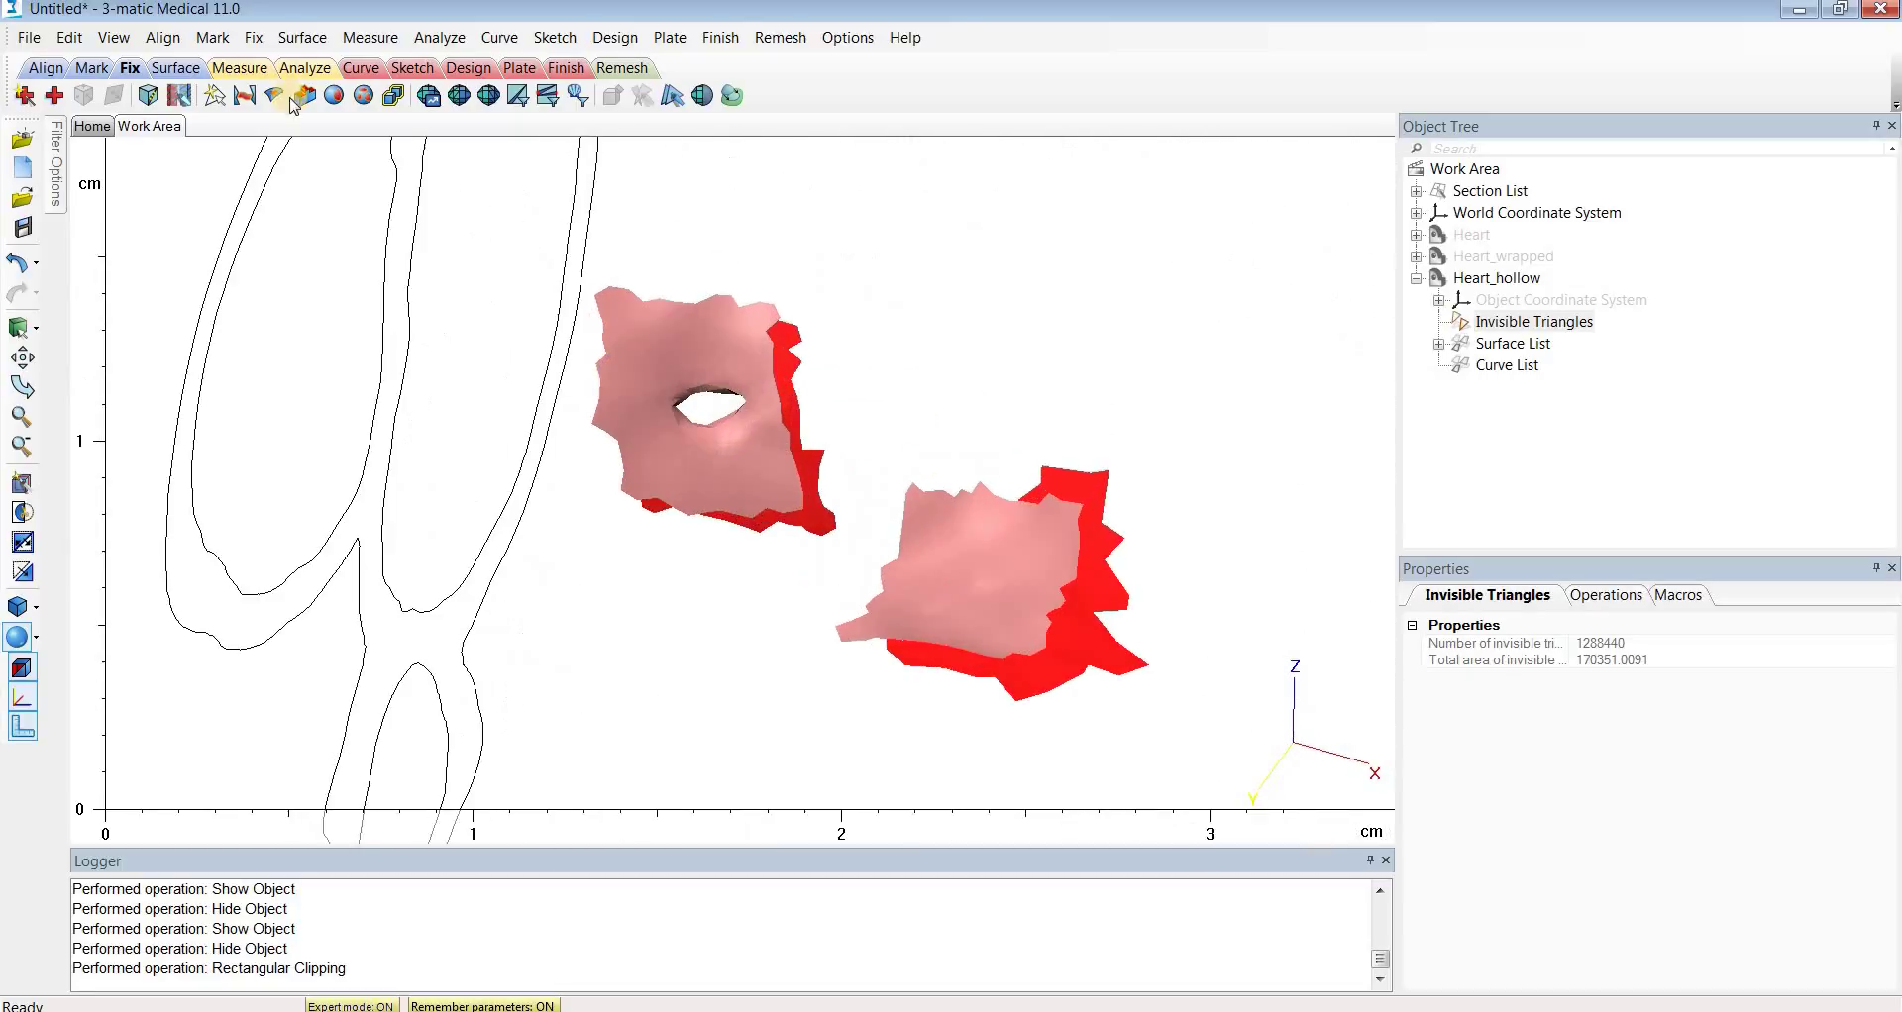
# Mark the triangles around the hole's rim with Wave Brush Mark and delete them.
pyautogui.click(216, 40)
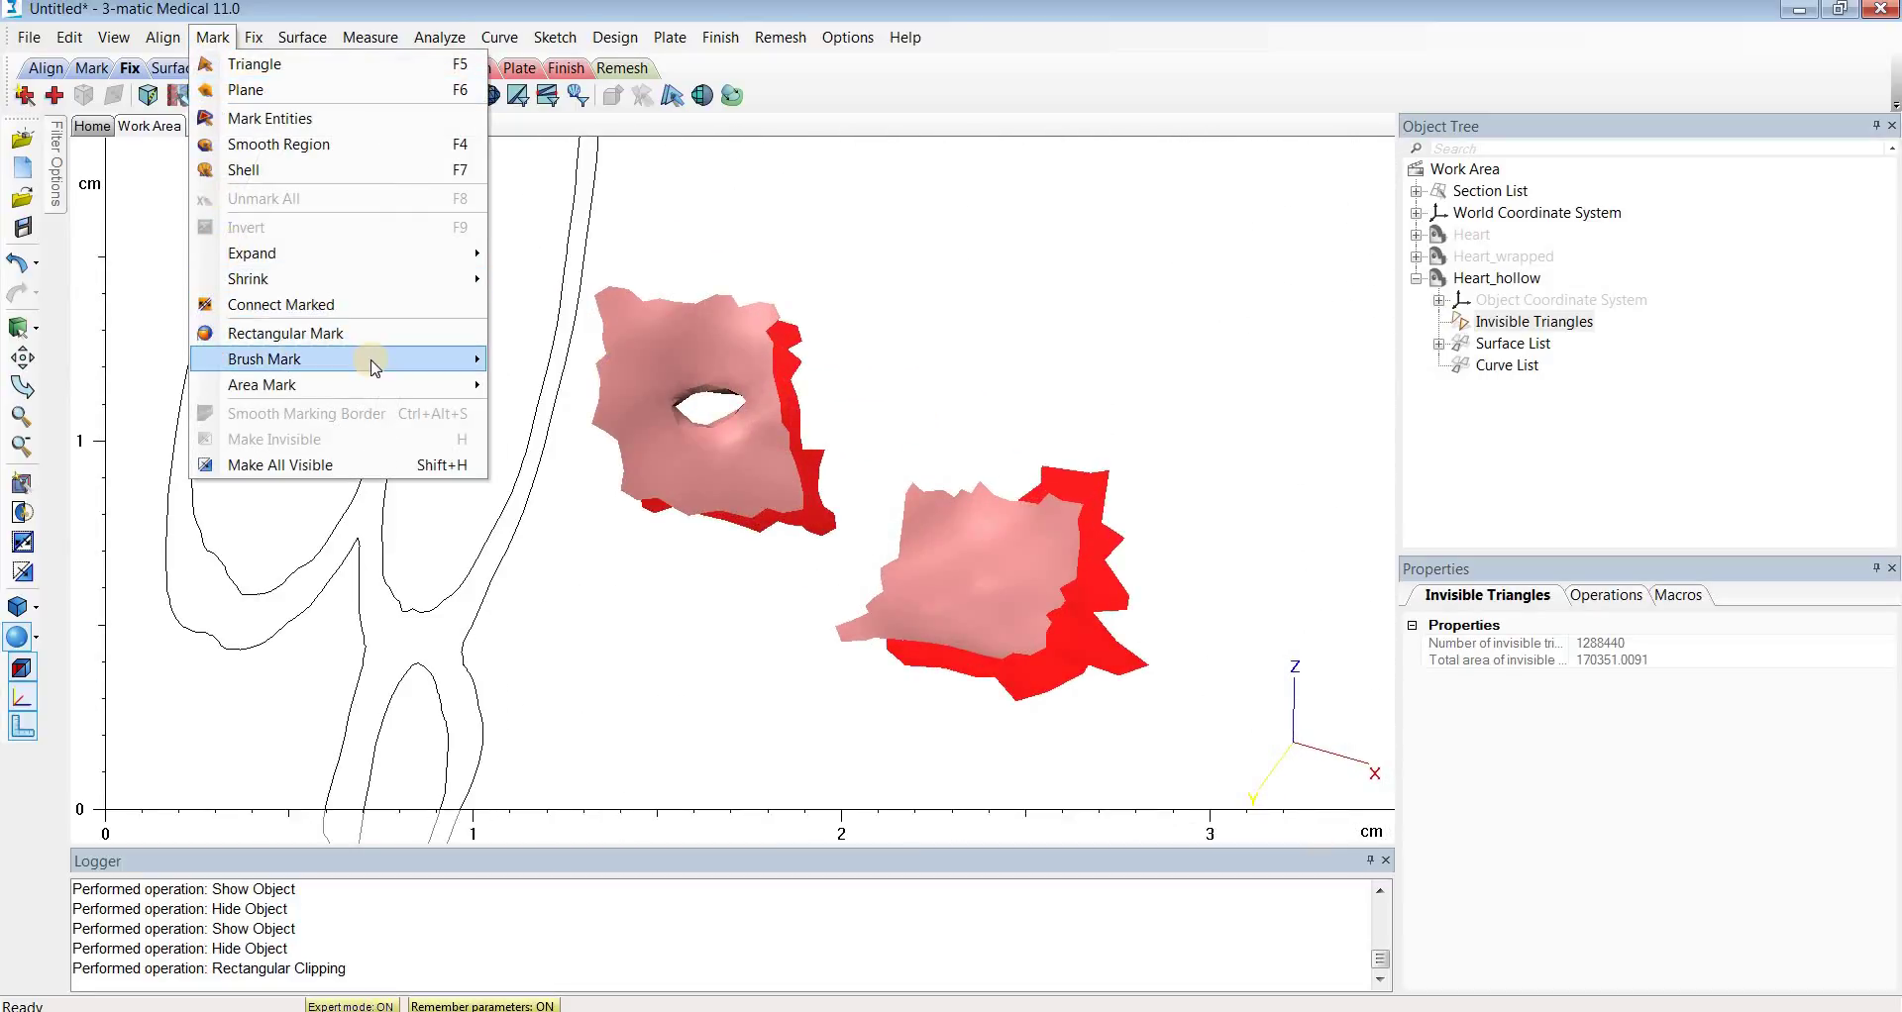
pyautogui.moveTo(445, 364)
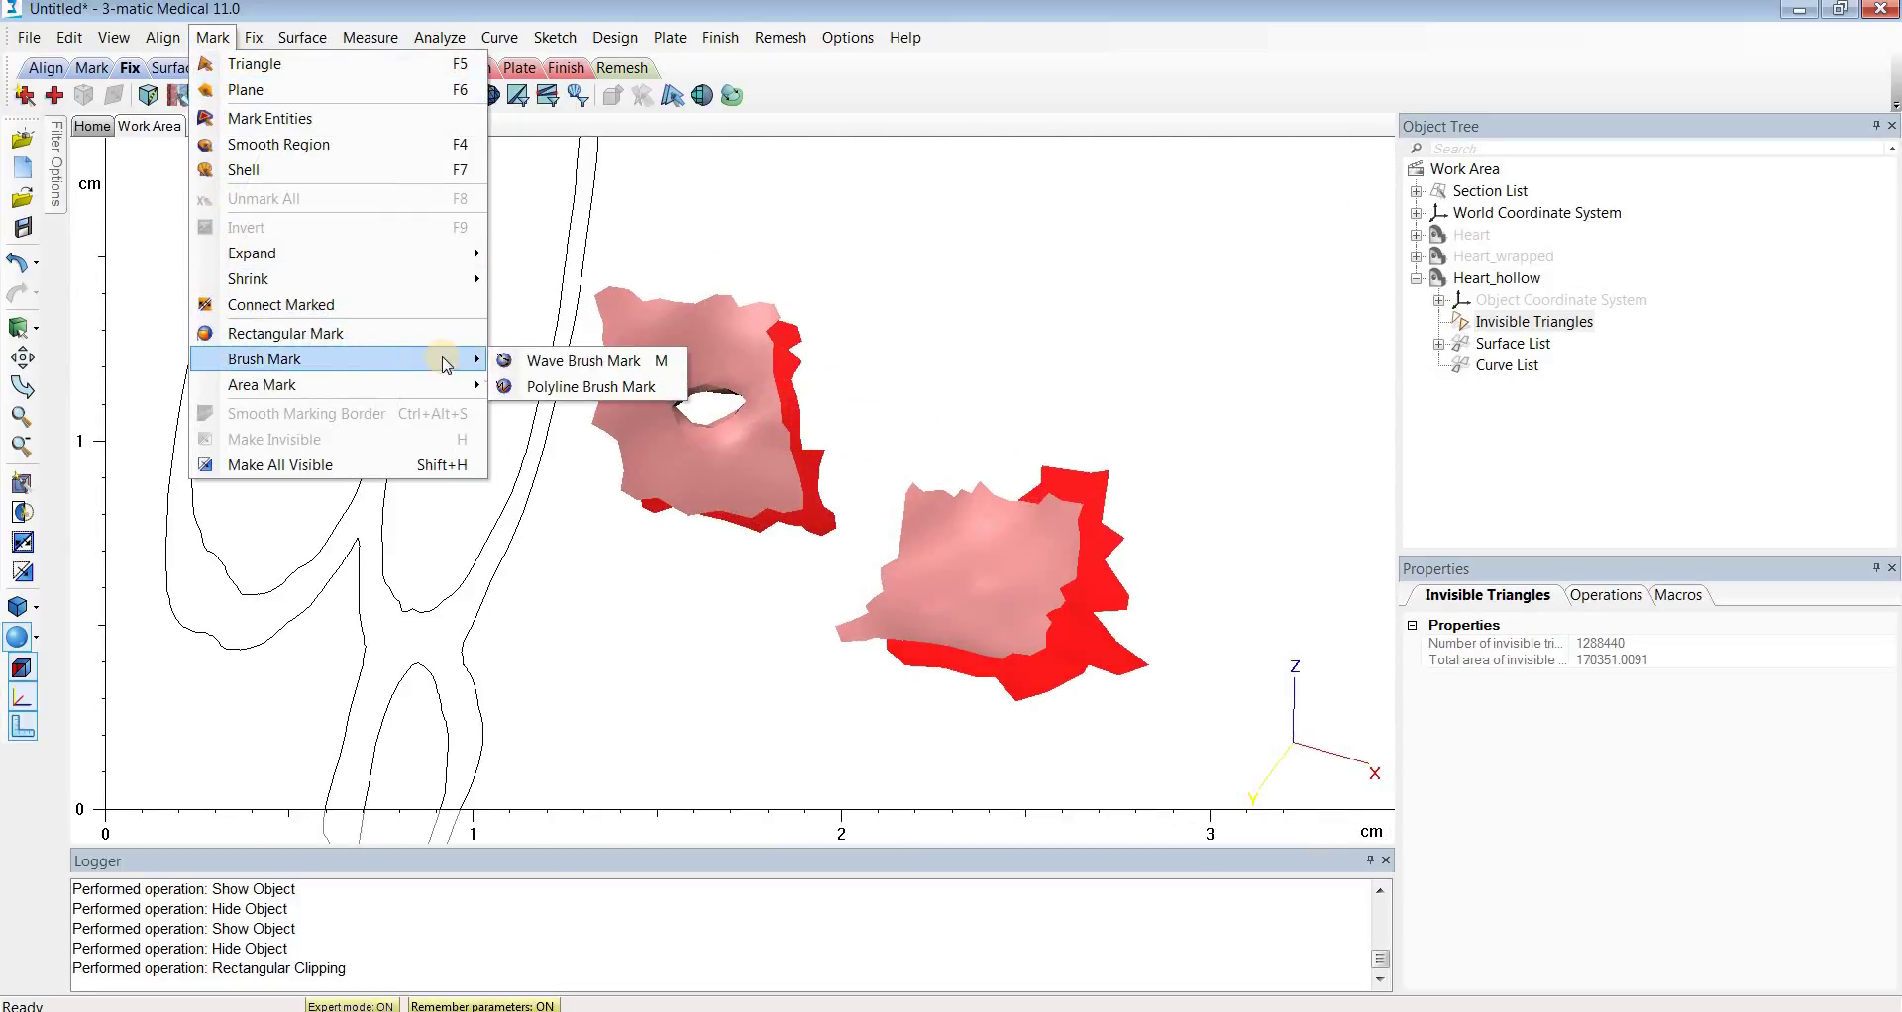
pyautogui.click(668, 368)
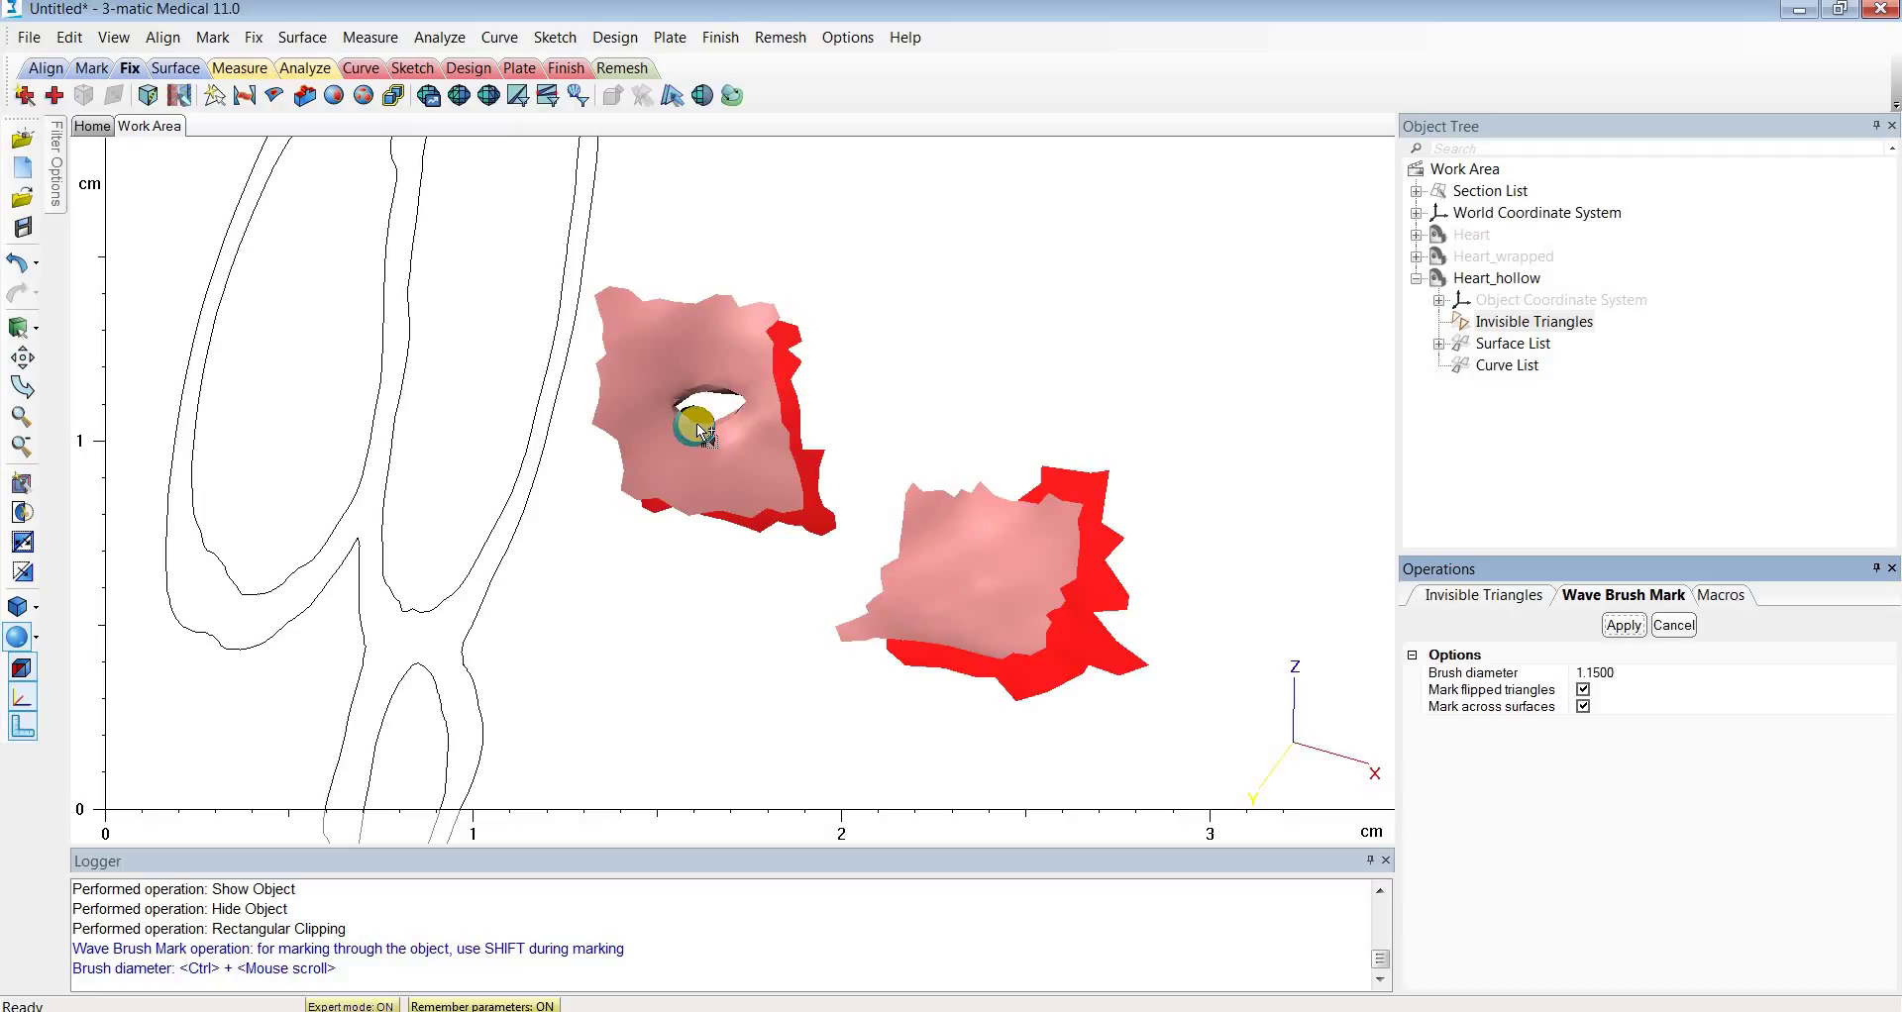
pyautogui.moveTo(738, 411)
pyautogui.mouseDown()
pyautogui.moveTo(708, 394)
pyautogui.moveTo(690, 424)
pyautogui.mouseUp()
pyautogui.moveTo(693, 433)
pyautogui.mouseDown(button='right')
pyautogui.moveTo(968, 417)
pyautogui.moveTo(1138, 446)
pyautogui.moveTo(693, 421)
pyautogui.moveTo(721, 414)
pyautogui.mouseUp(button='right')
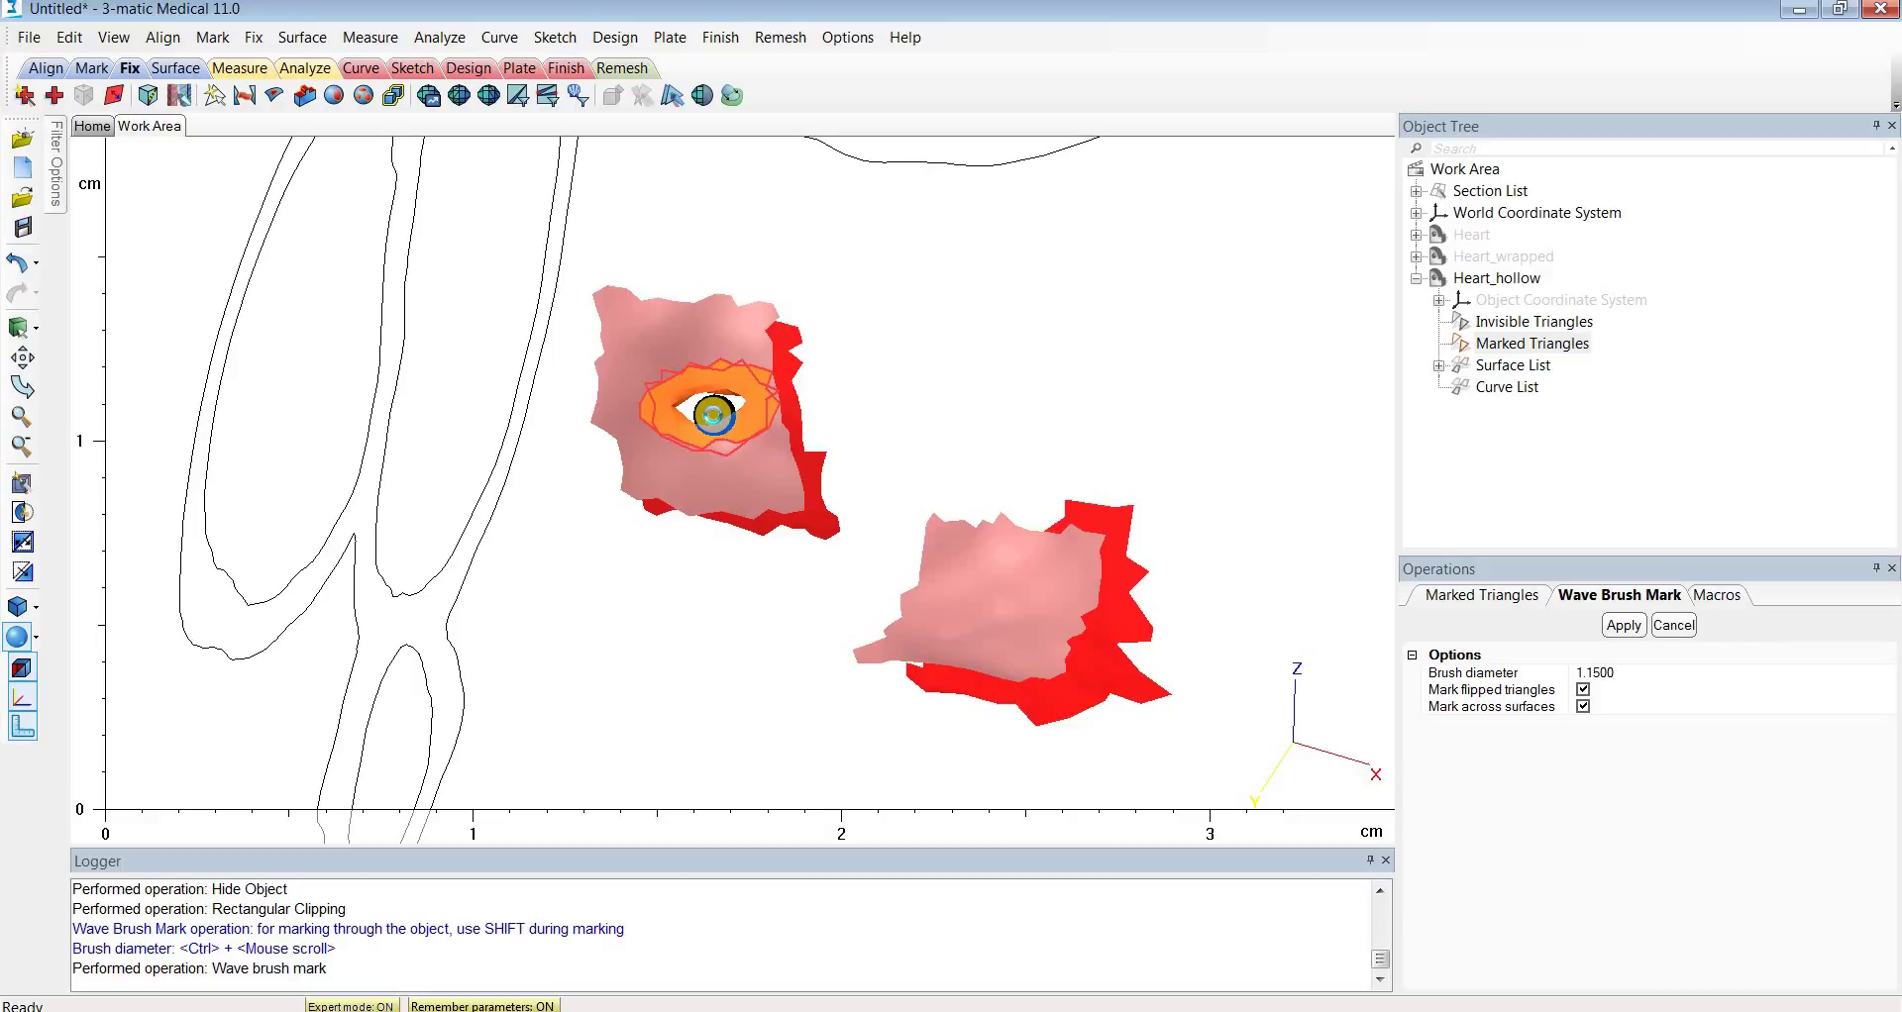
pyautogui.press('Delete')
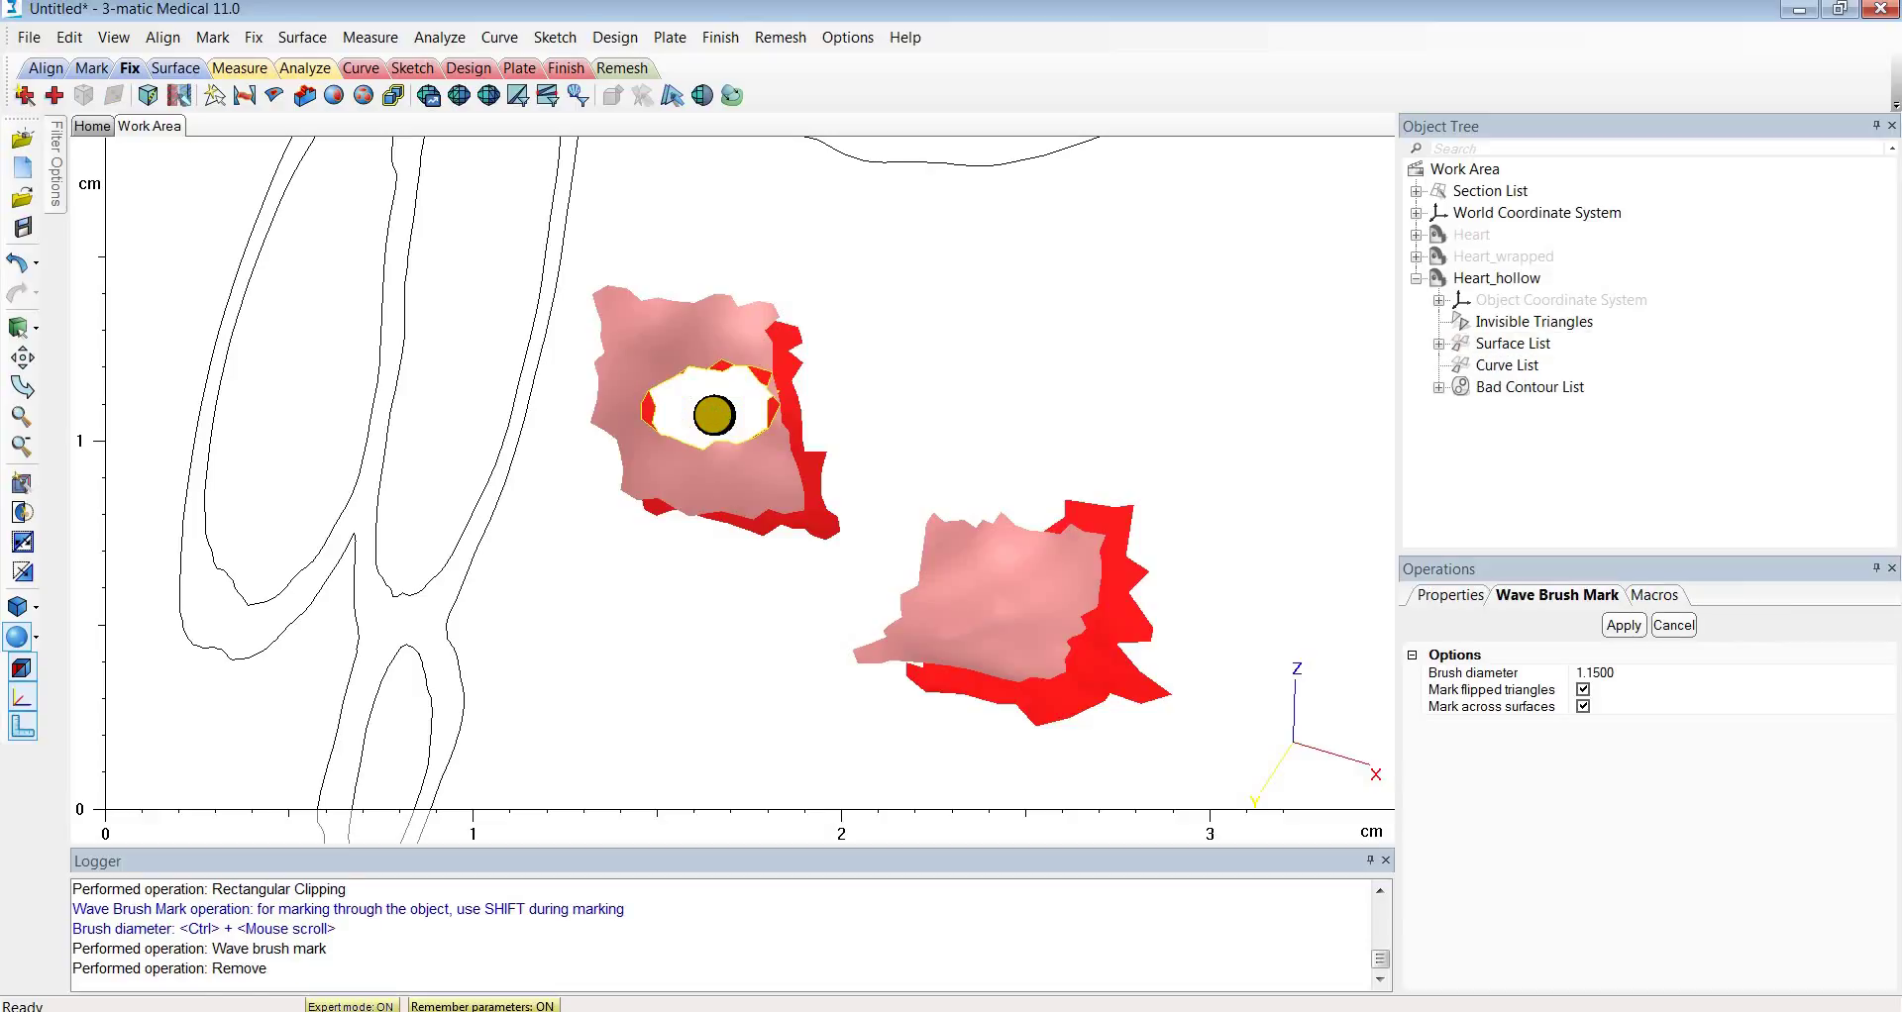
# Close both bad contours left in the vessel wall with Fill Hole Freeform.
pyautogui.moveTo(715, 419); pyautogui.dragTo(1065, 461, button='right')
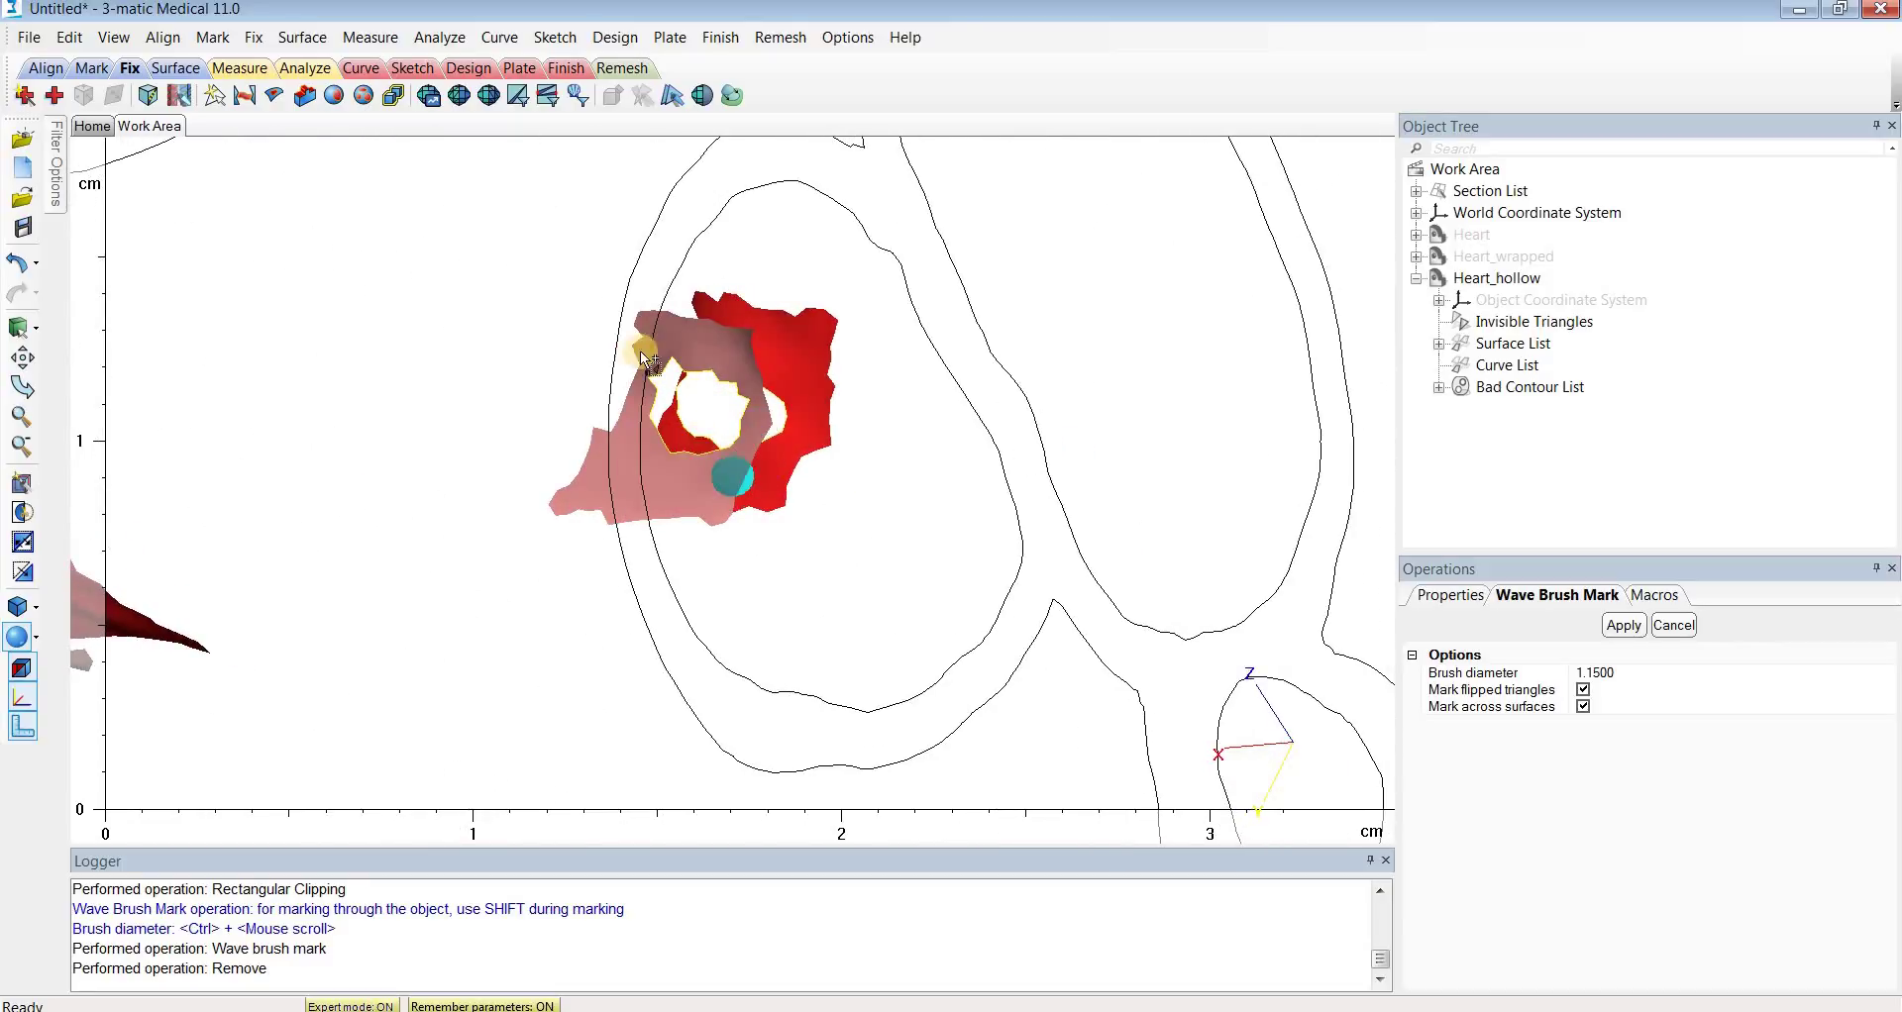
pyautogui.click(255, 40)
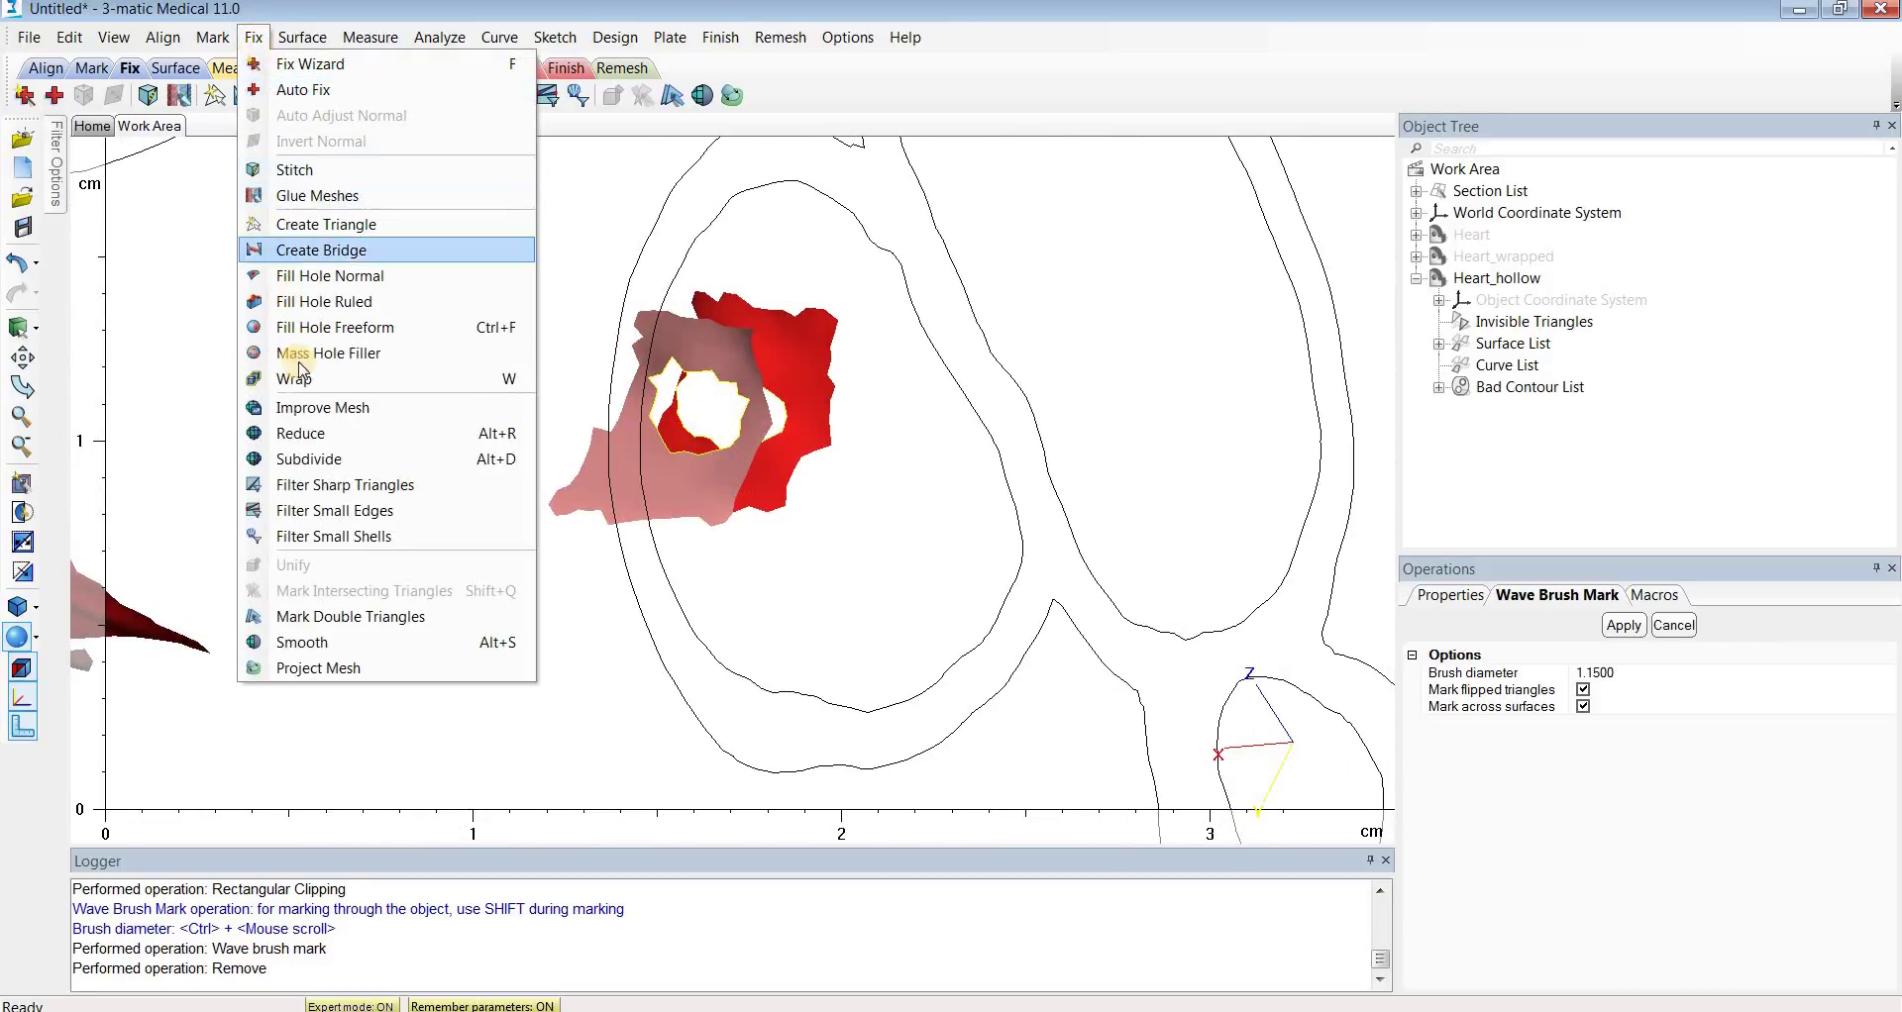
pyautogui.click(402, 331)
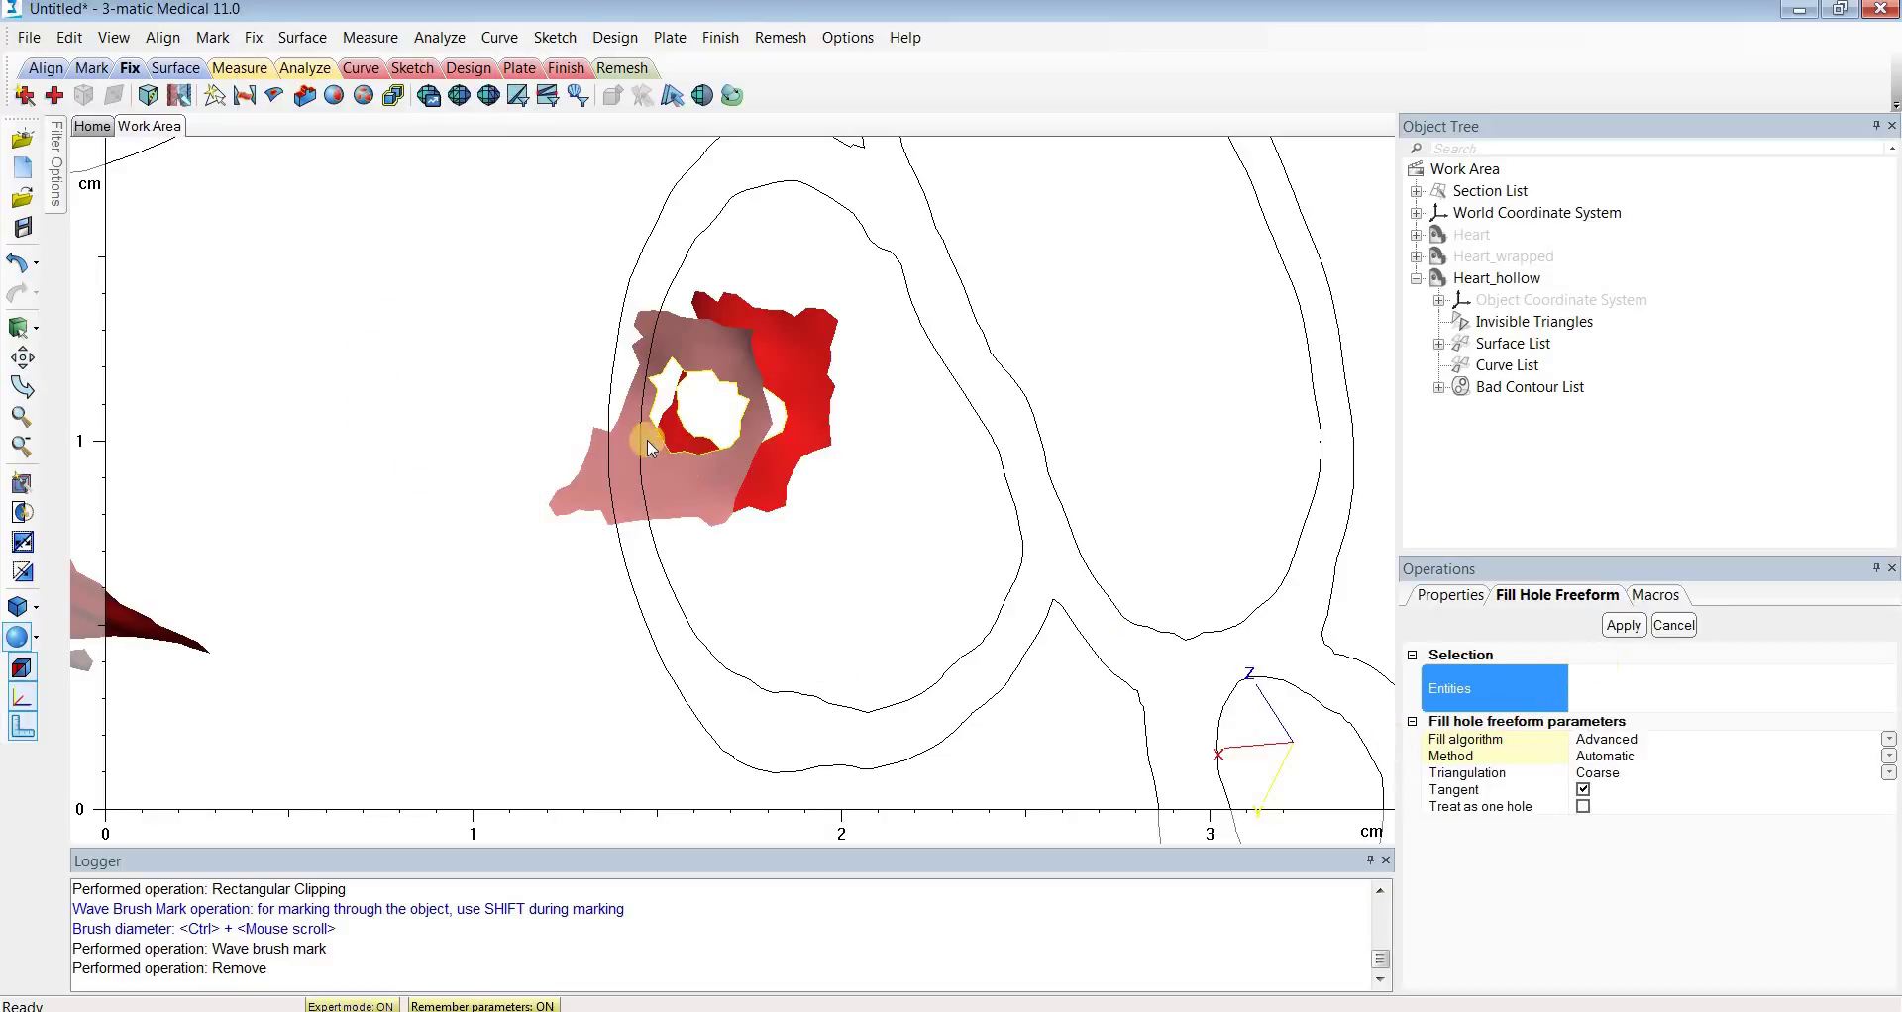
pyautogui.click(686, 374)
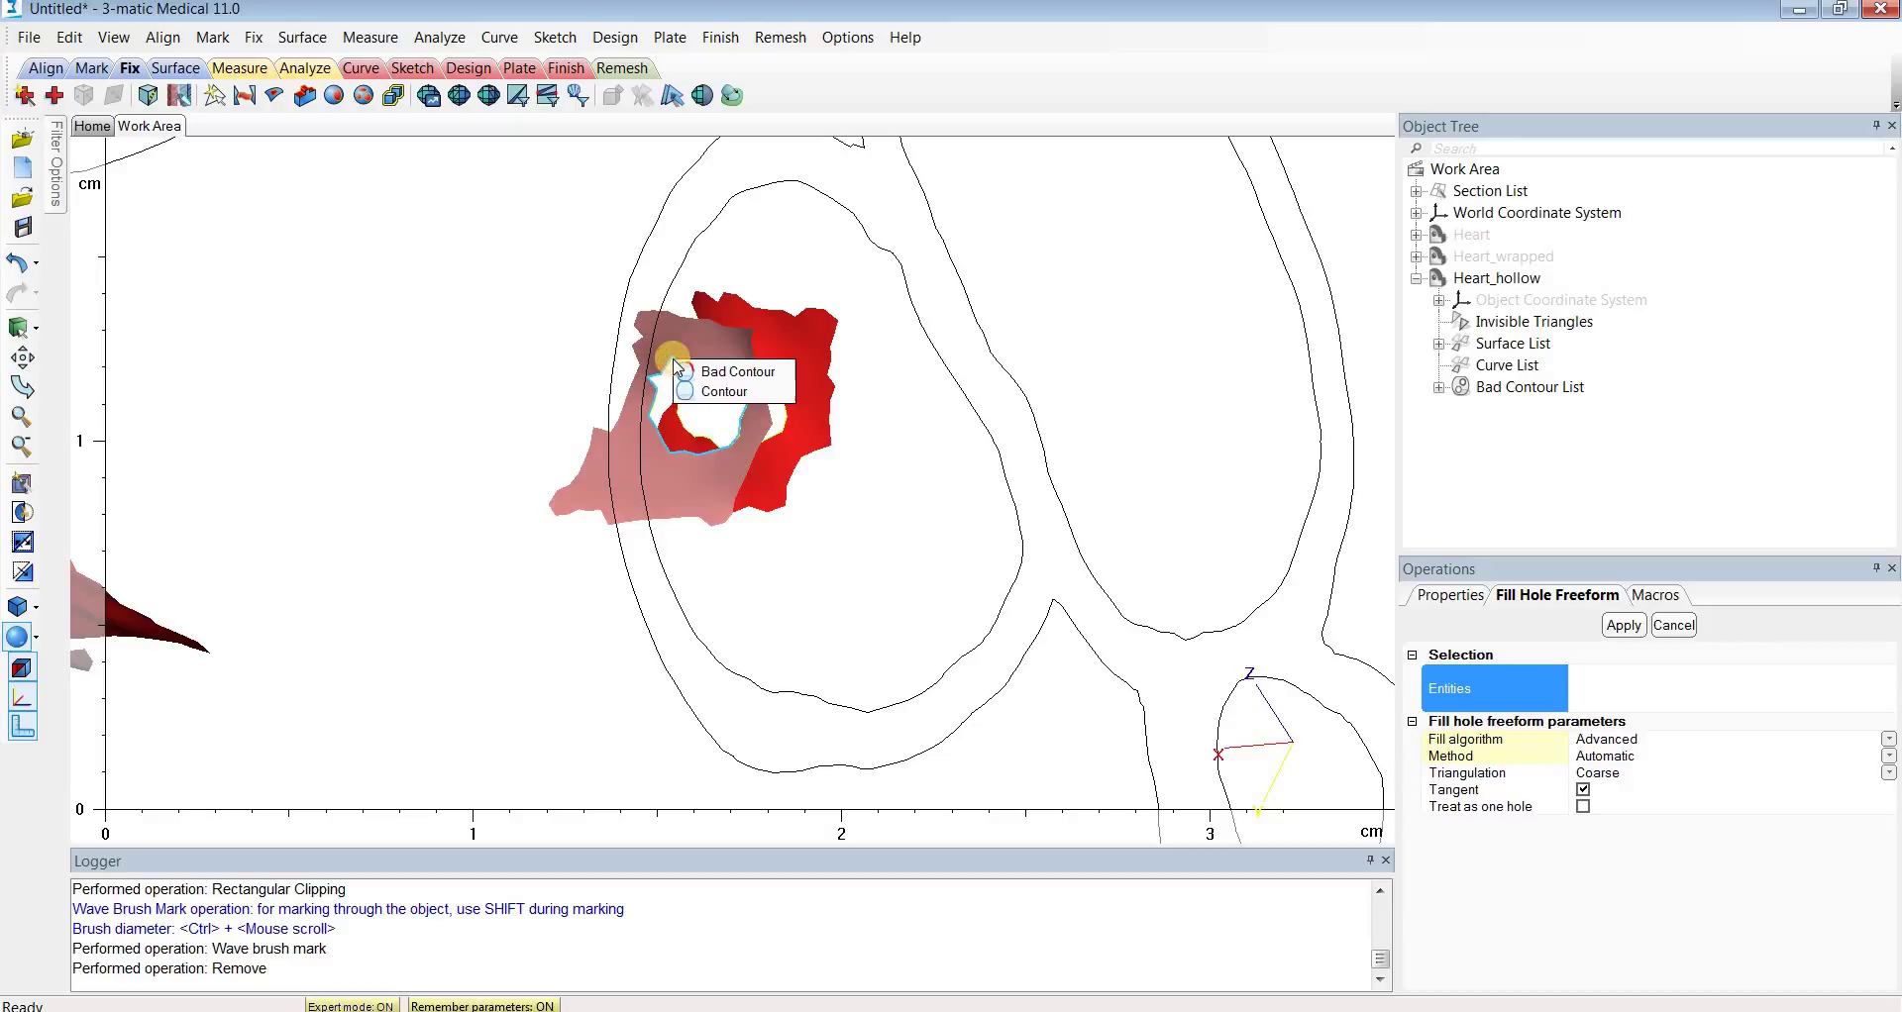
pyautogui.click(724, 375)
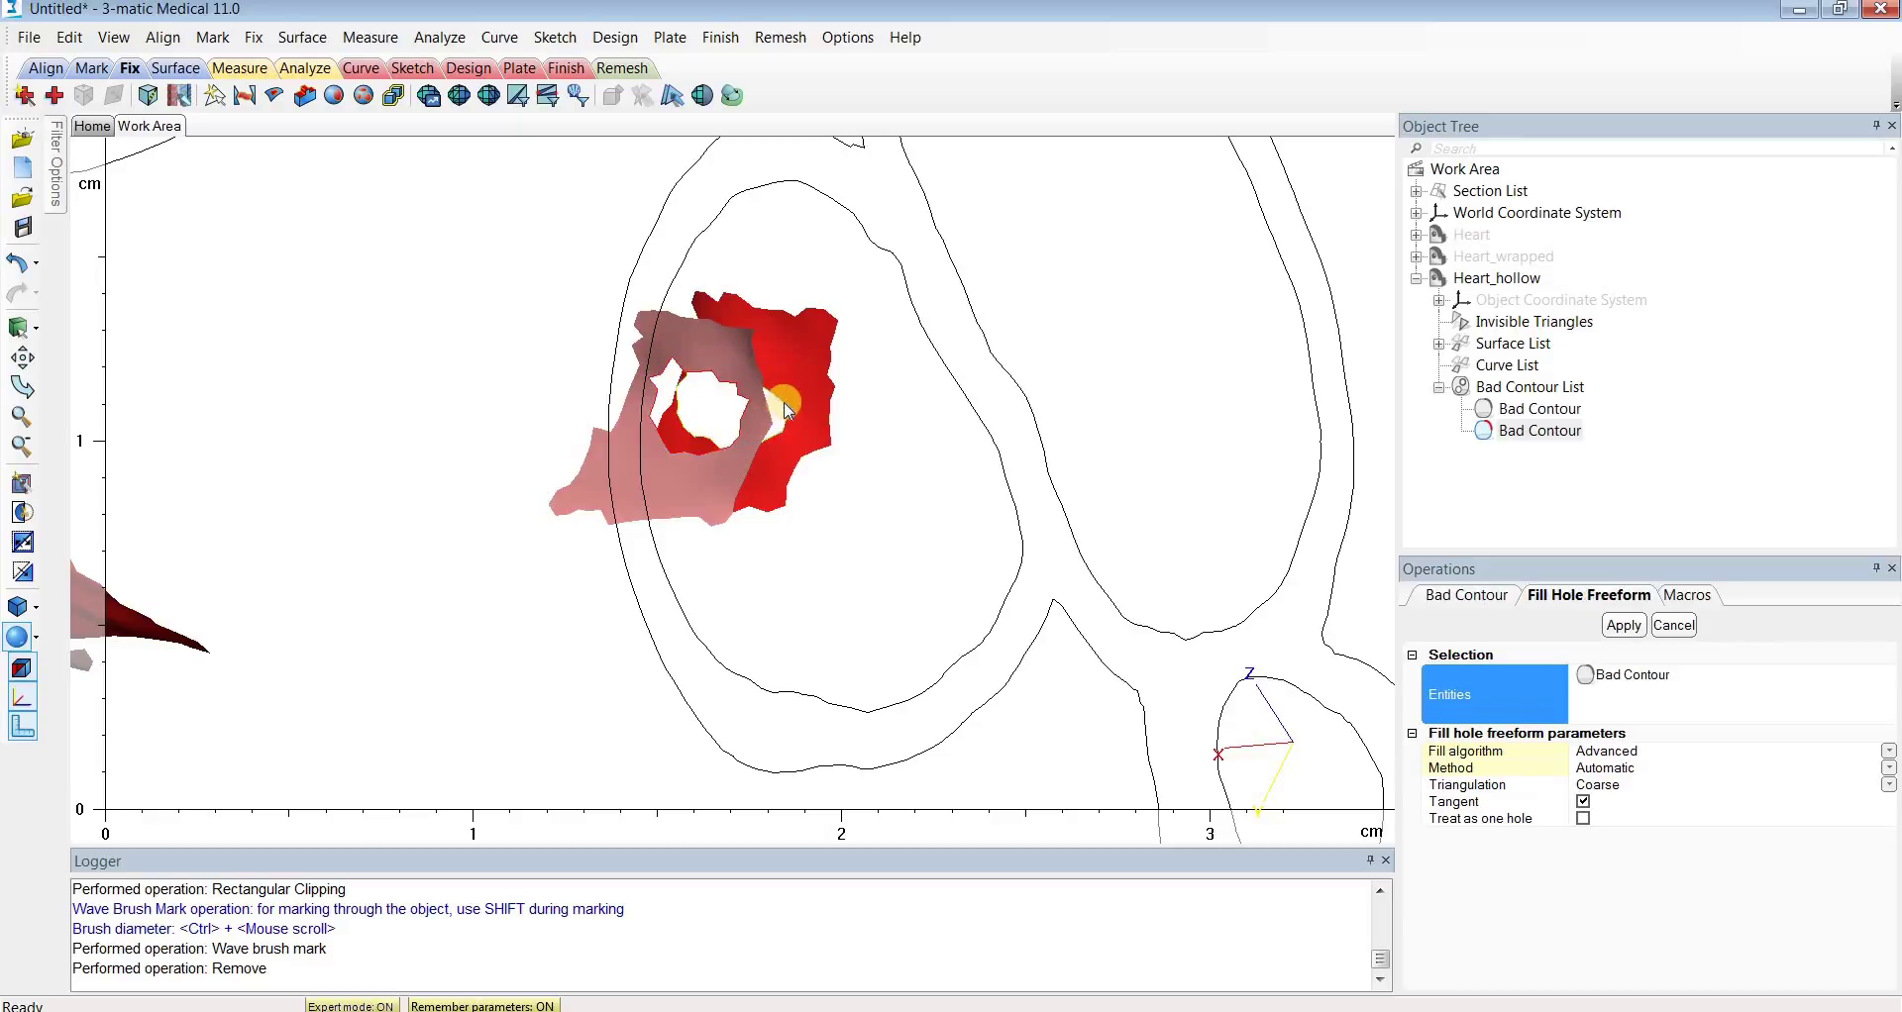
pyautogui.click(787, 409)
pyautogui.click(841, 416)
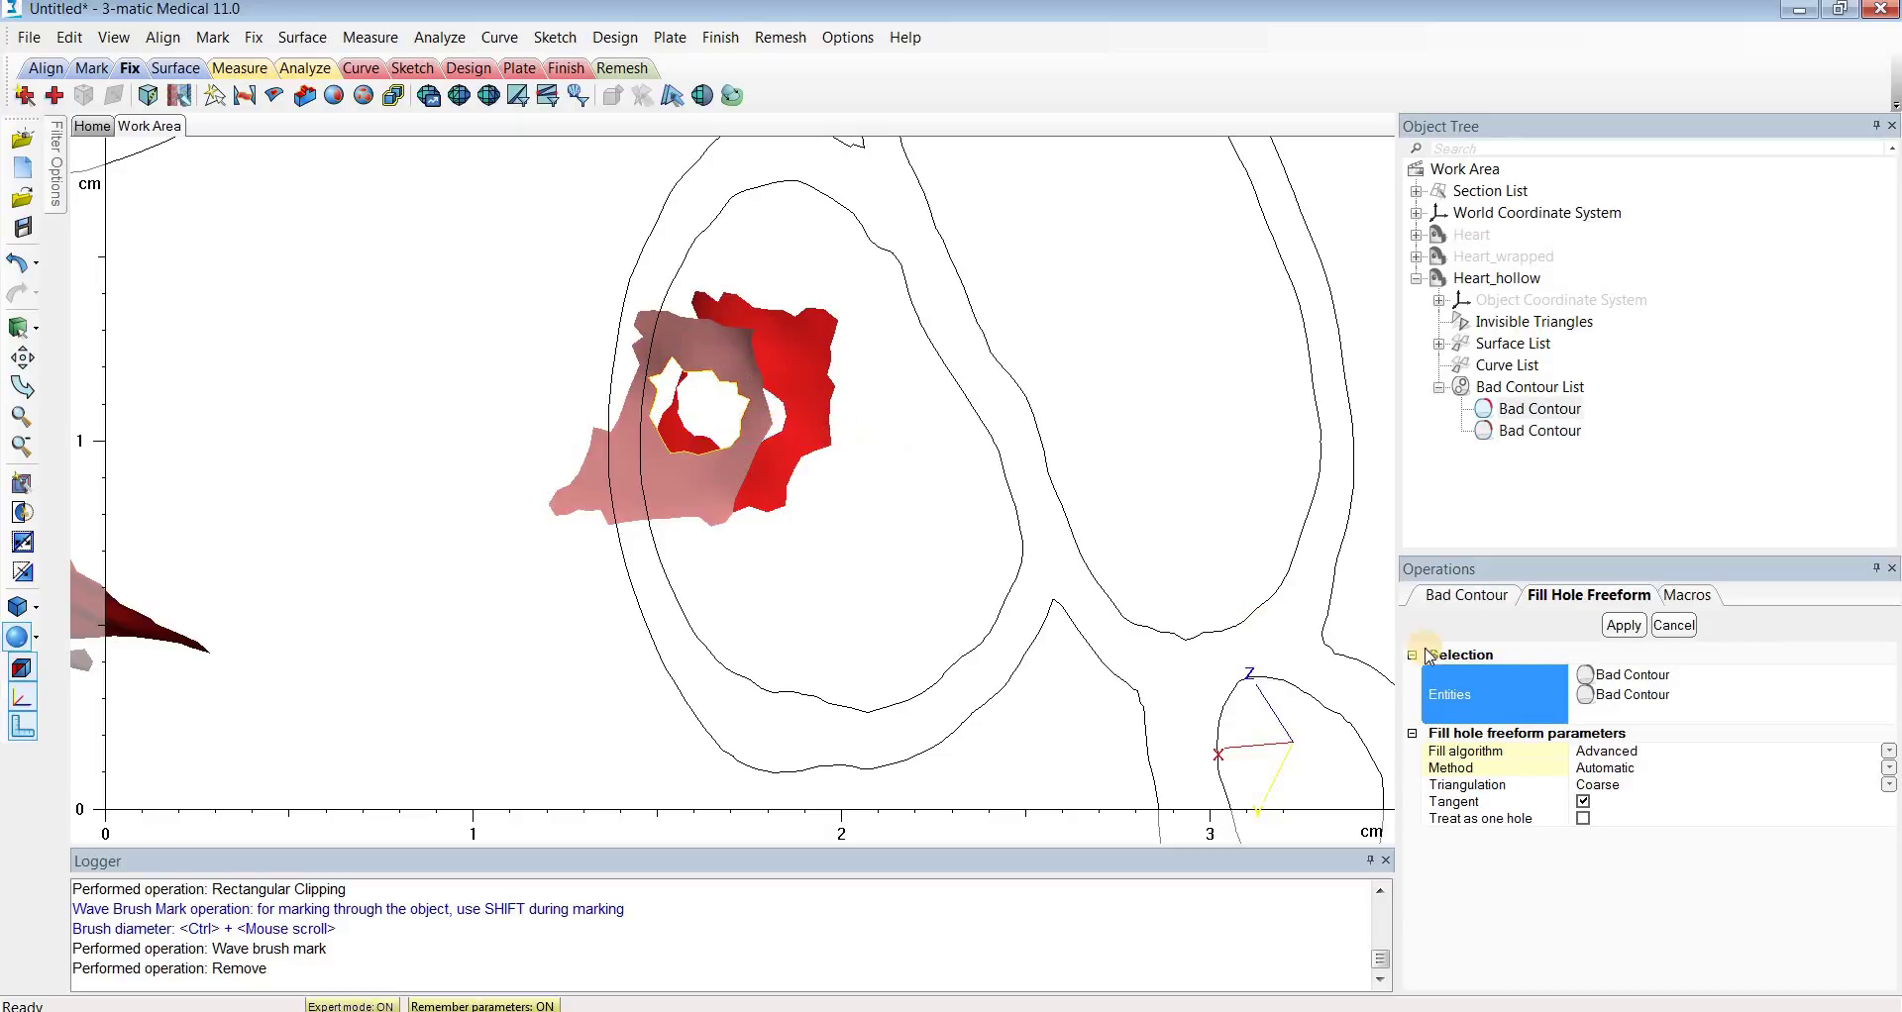
pyautogui.click(1622, 625)
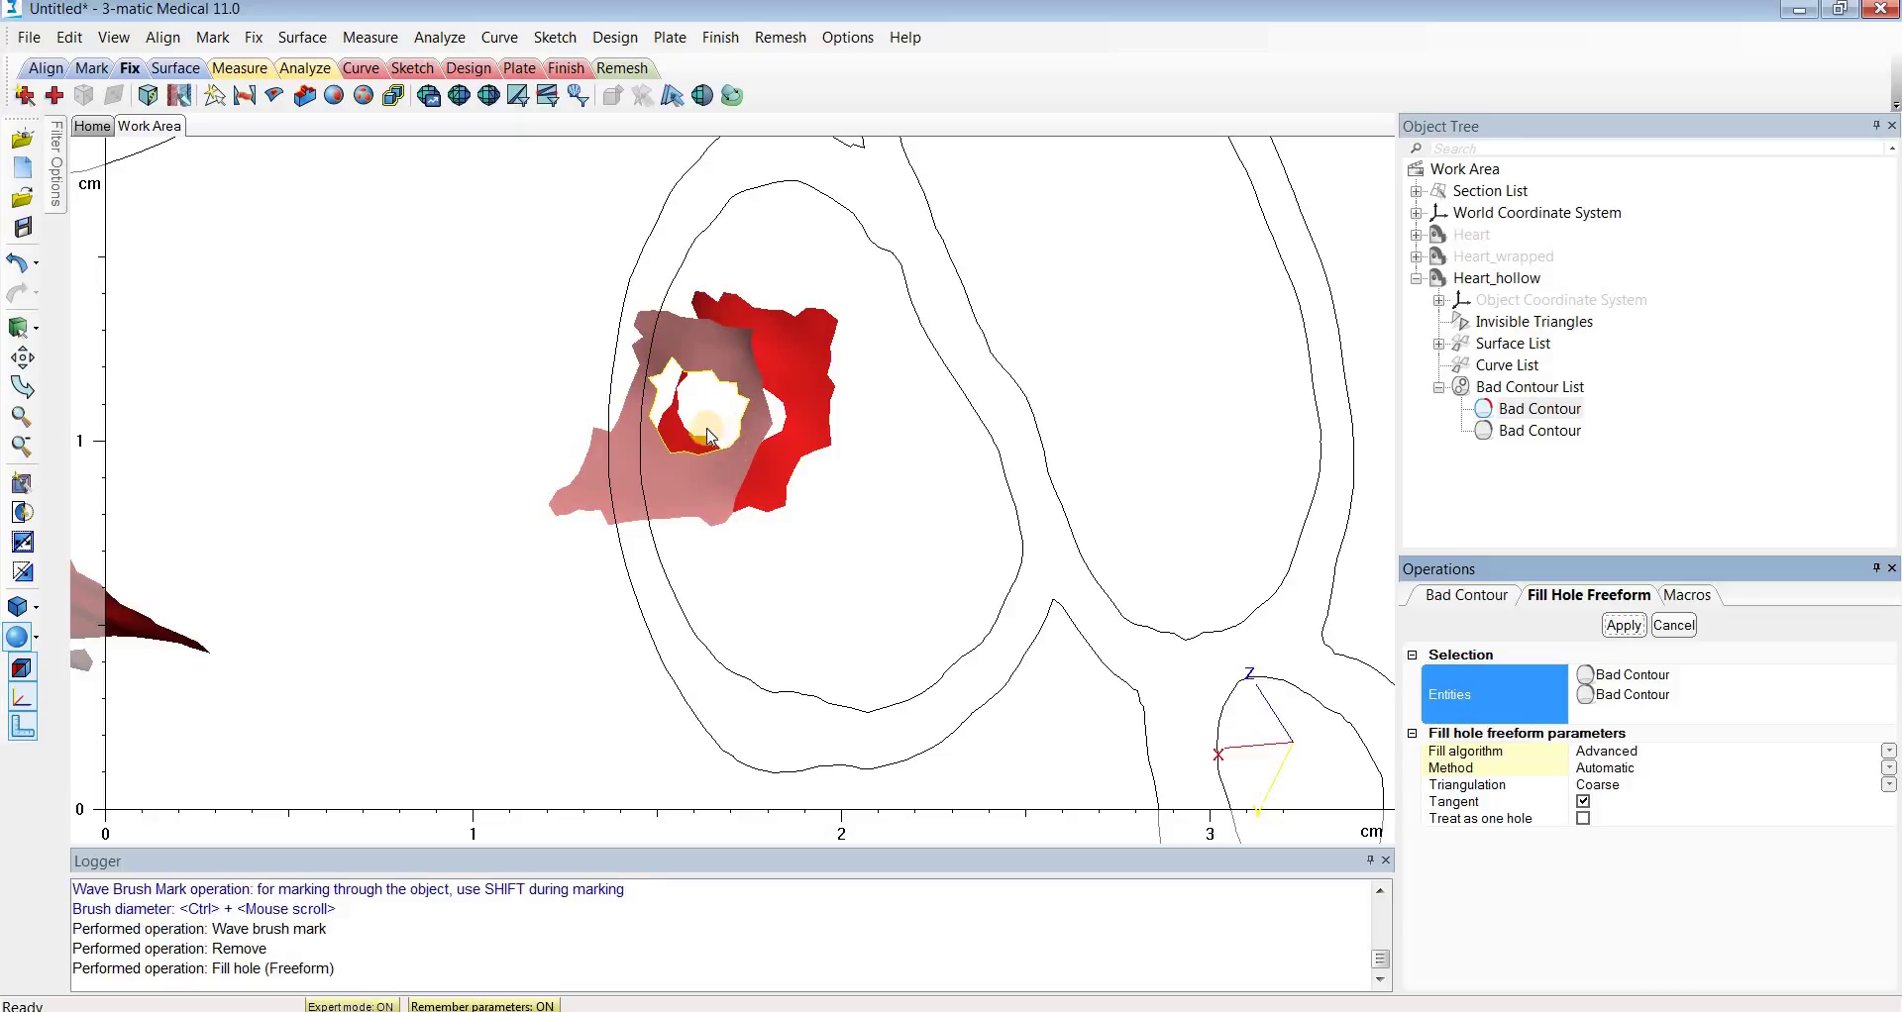
pyautogui.moveTo(657, 397); pyautogui.dragTo(544, 423, button='right')
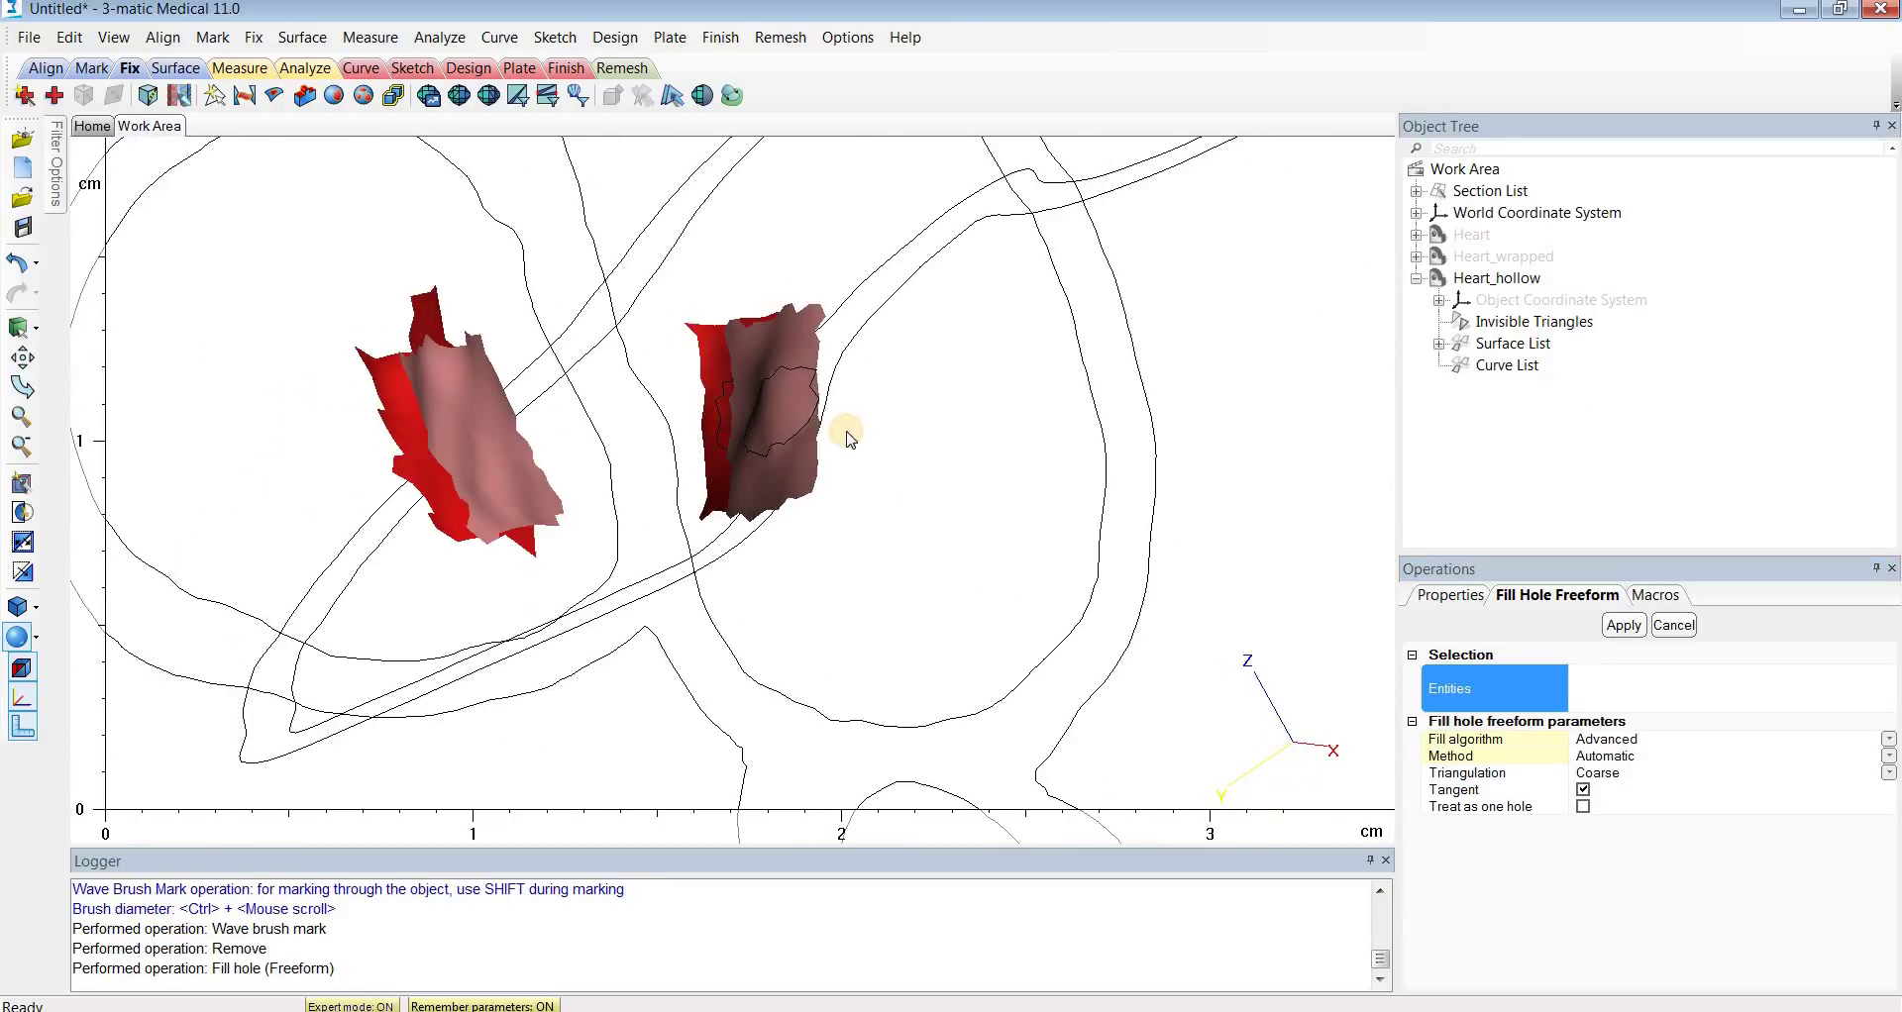
pyautogui.scroll(-1, 841, 429)
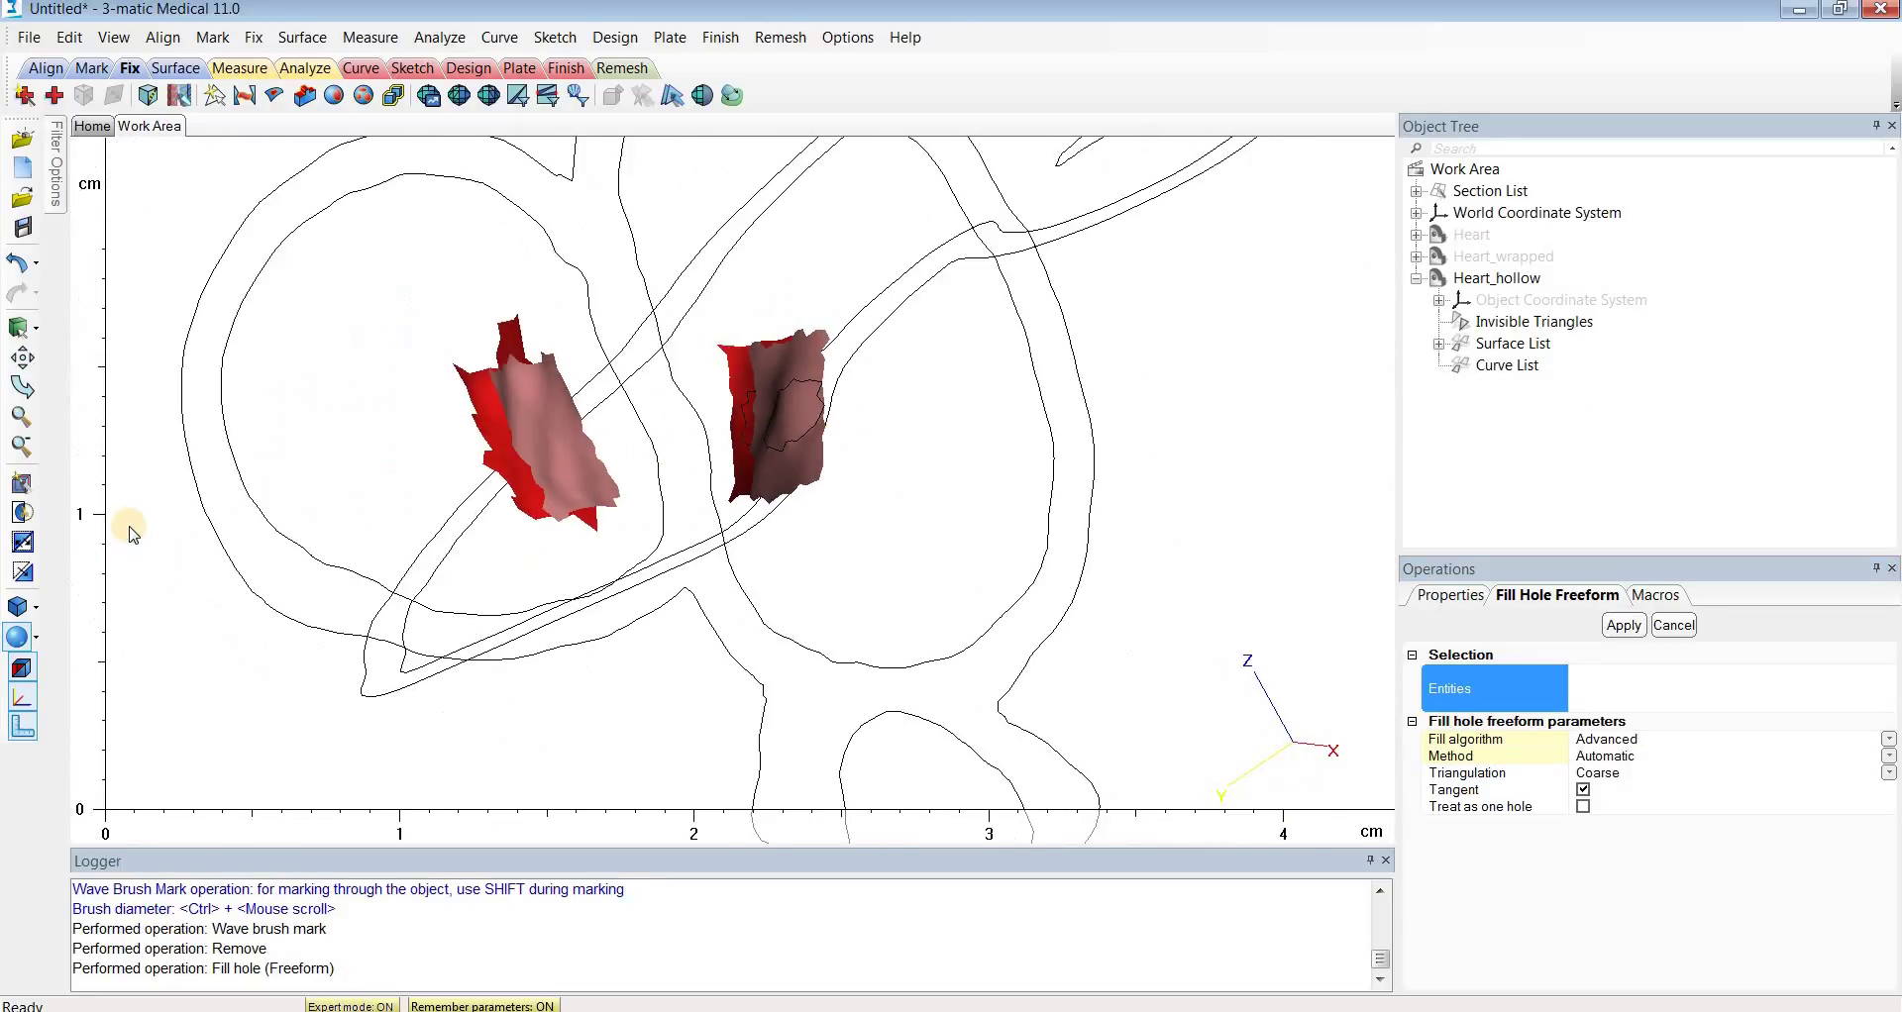
# Make all of Heart_hollow visible again, close Fill Hole Freeform, and merge all surfaces in its Surface List.
pyautogui.click(24, 572)
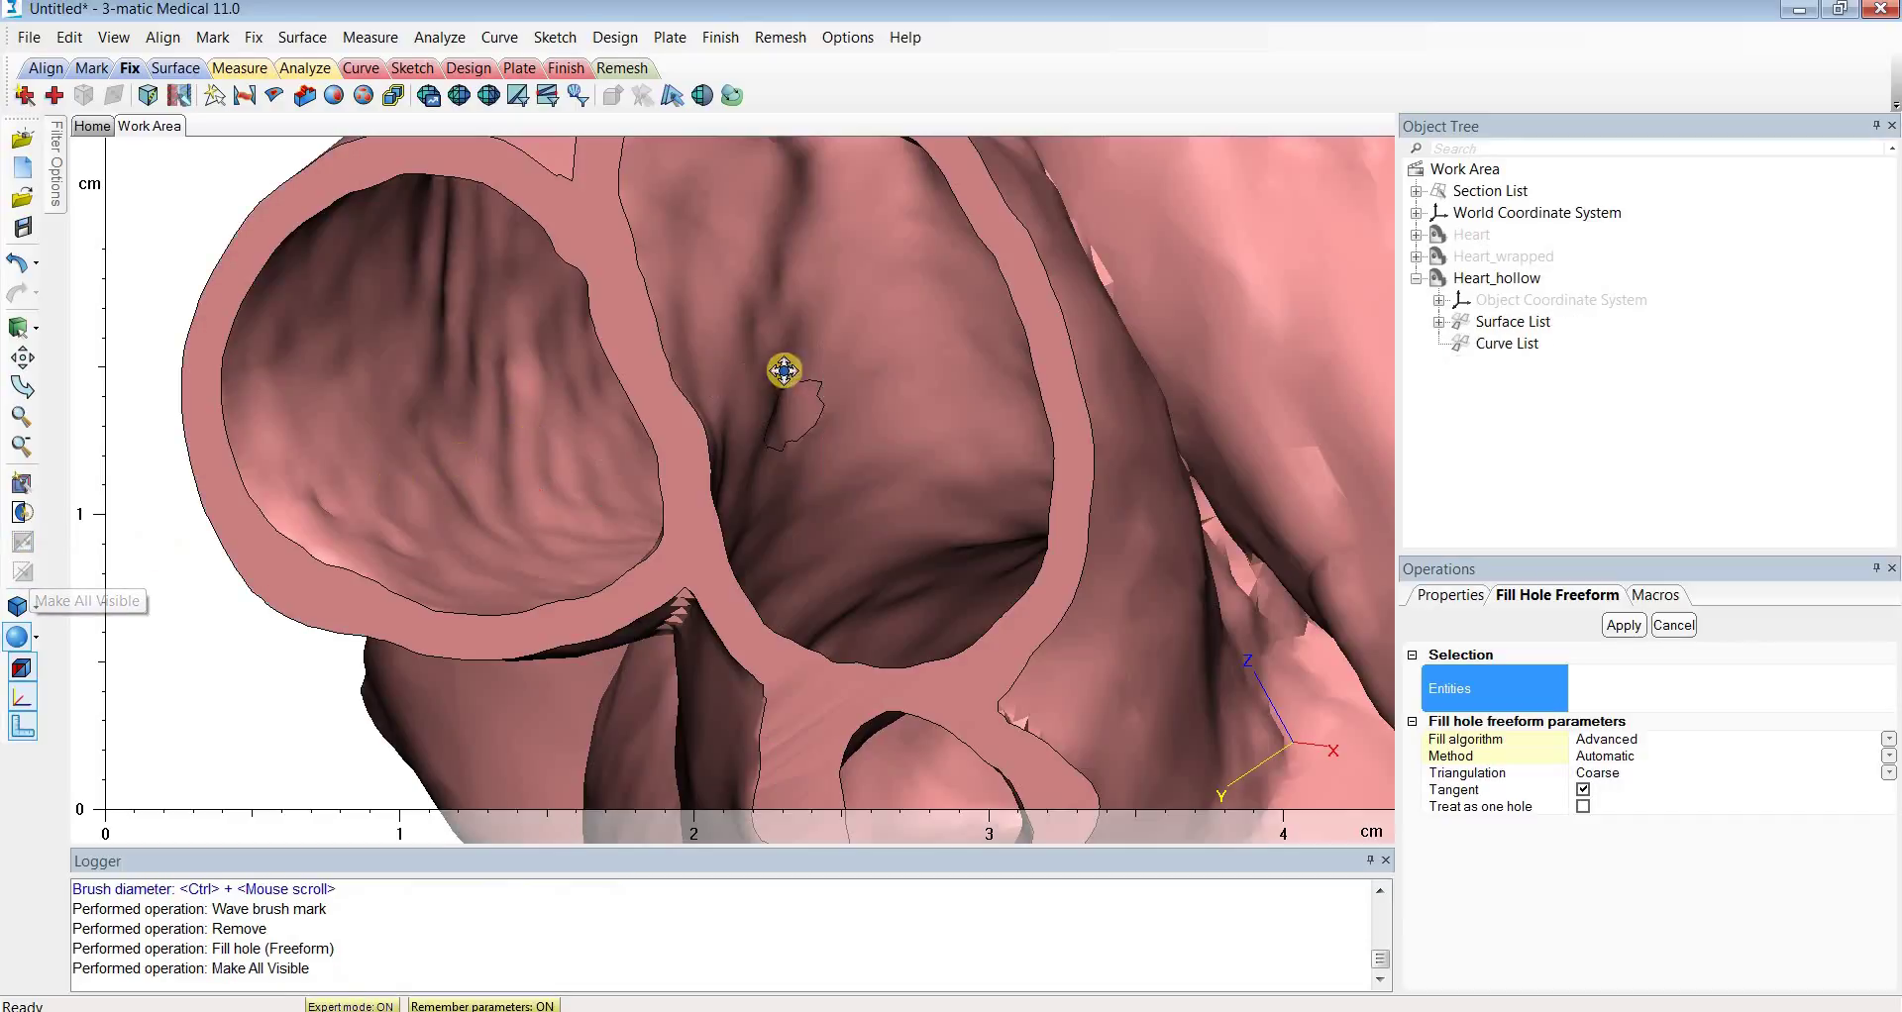
pyautogui.moveTo(784, 371); pyautogui.dragTo(828, 447, button='right')
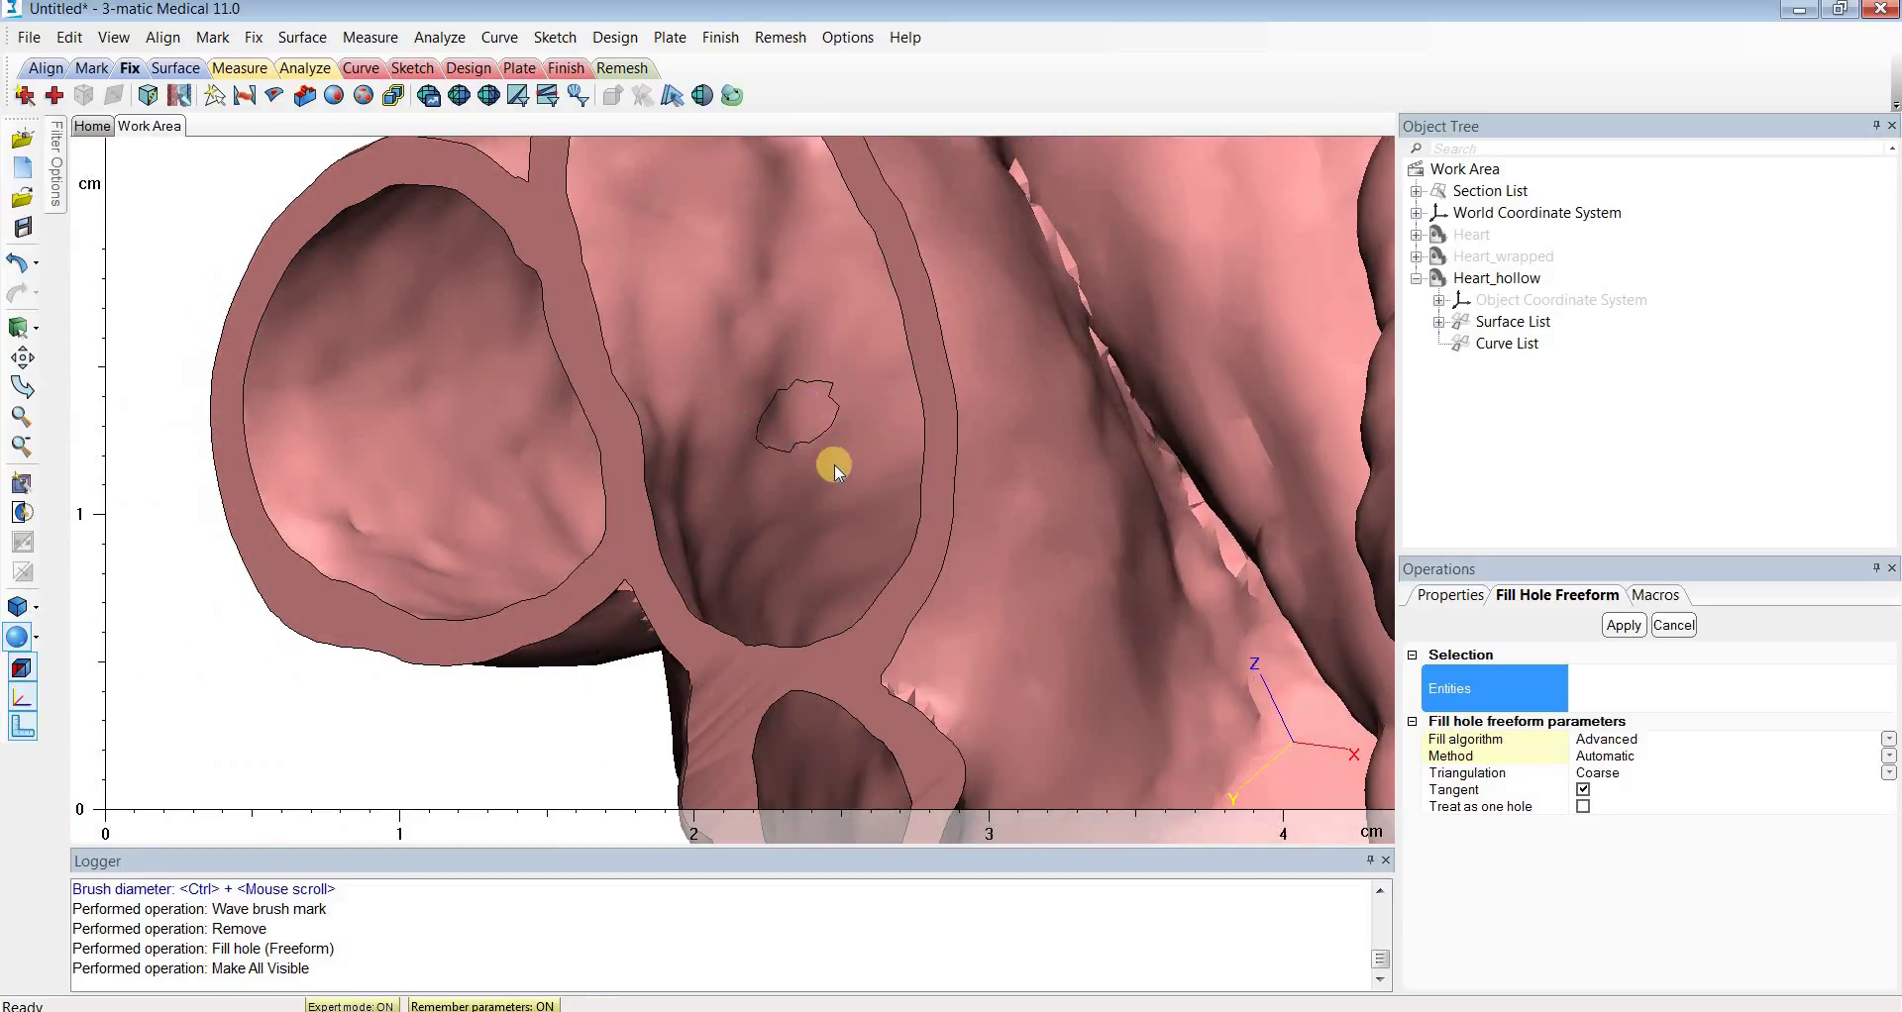
pyautogui.click(1673, 625)
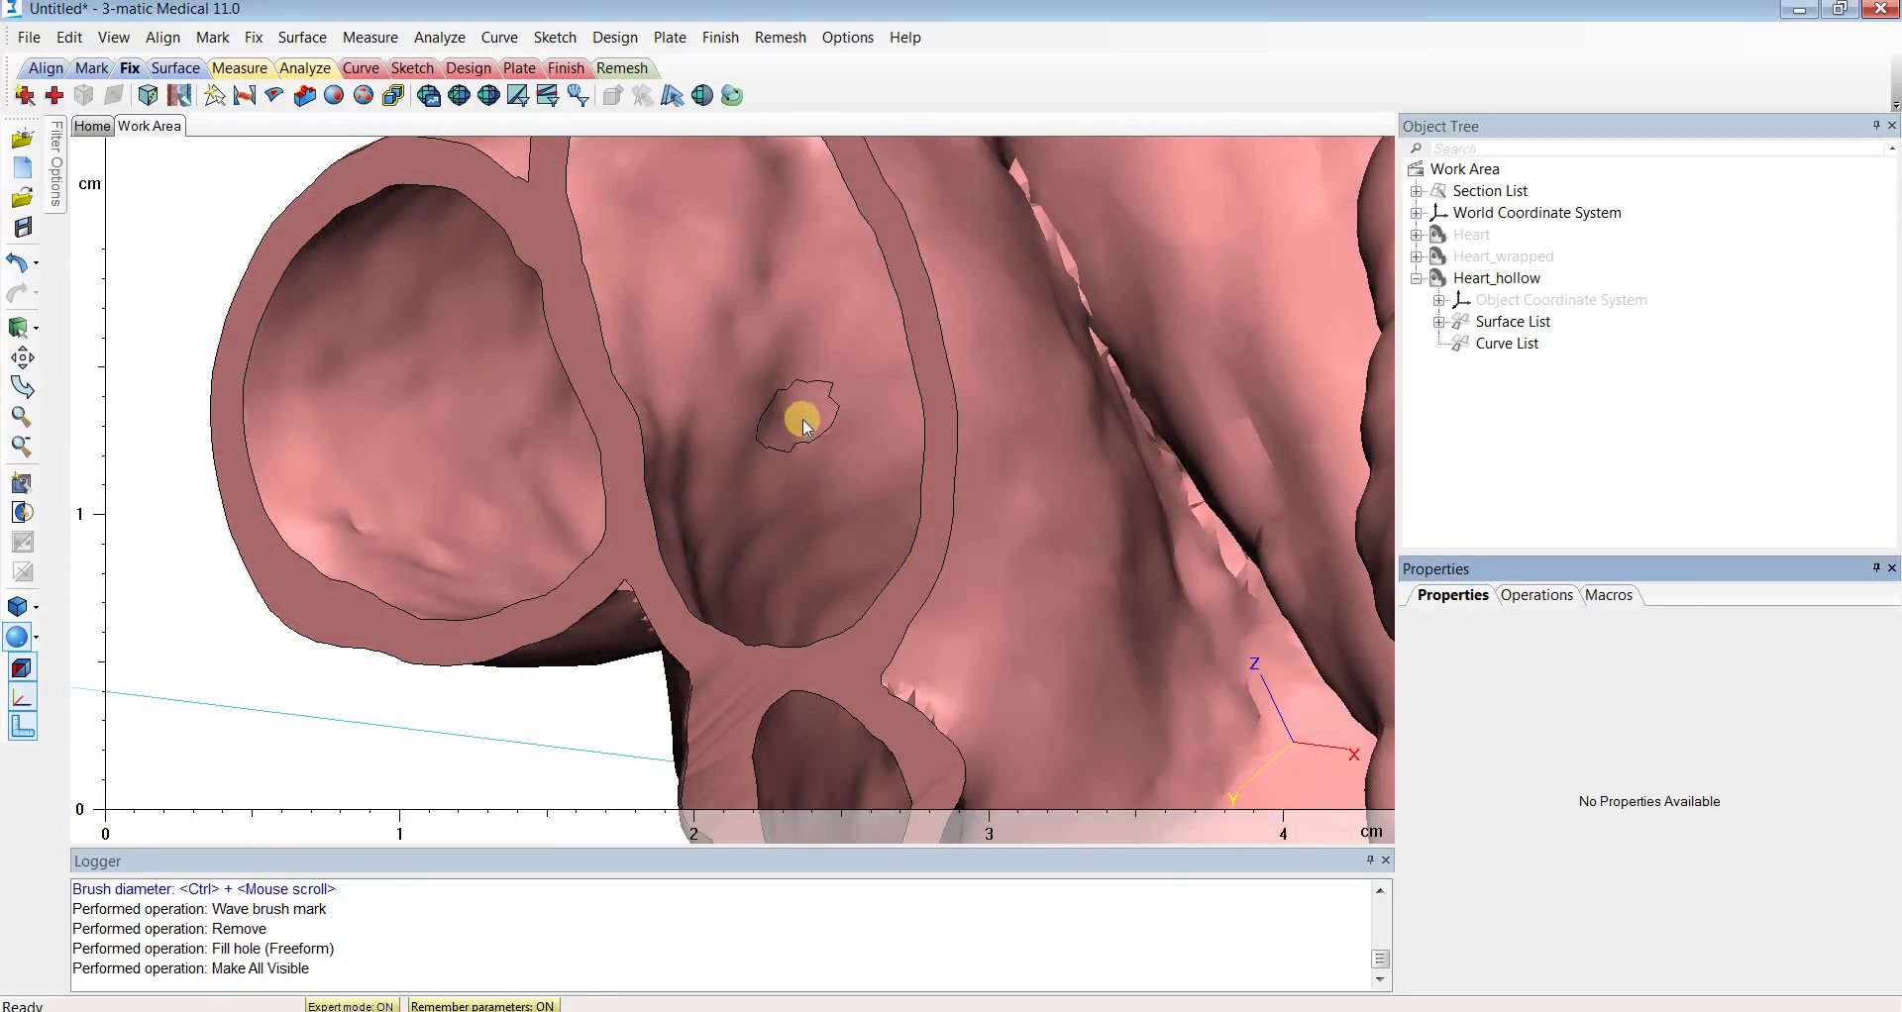
pyautogui.rightClick(1500, 324)
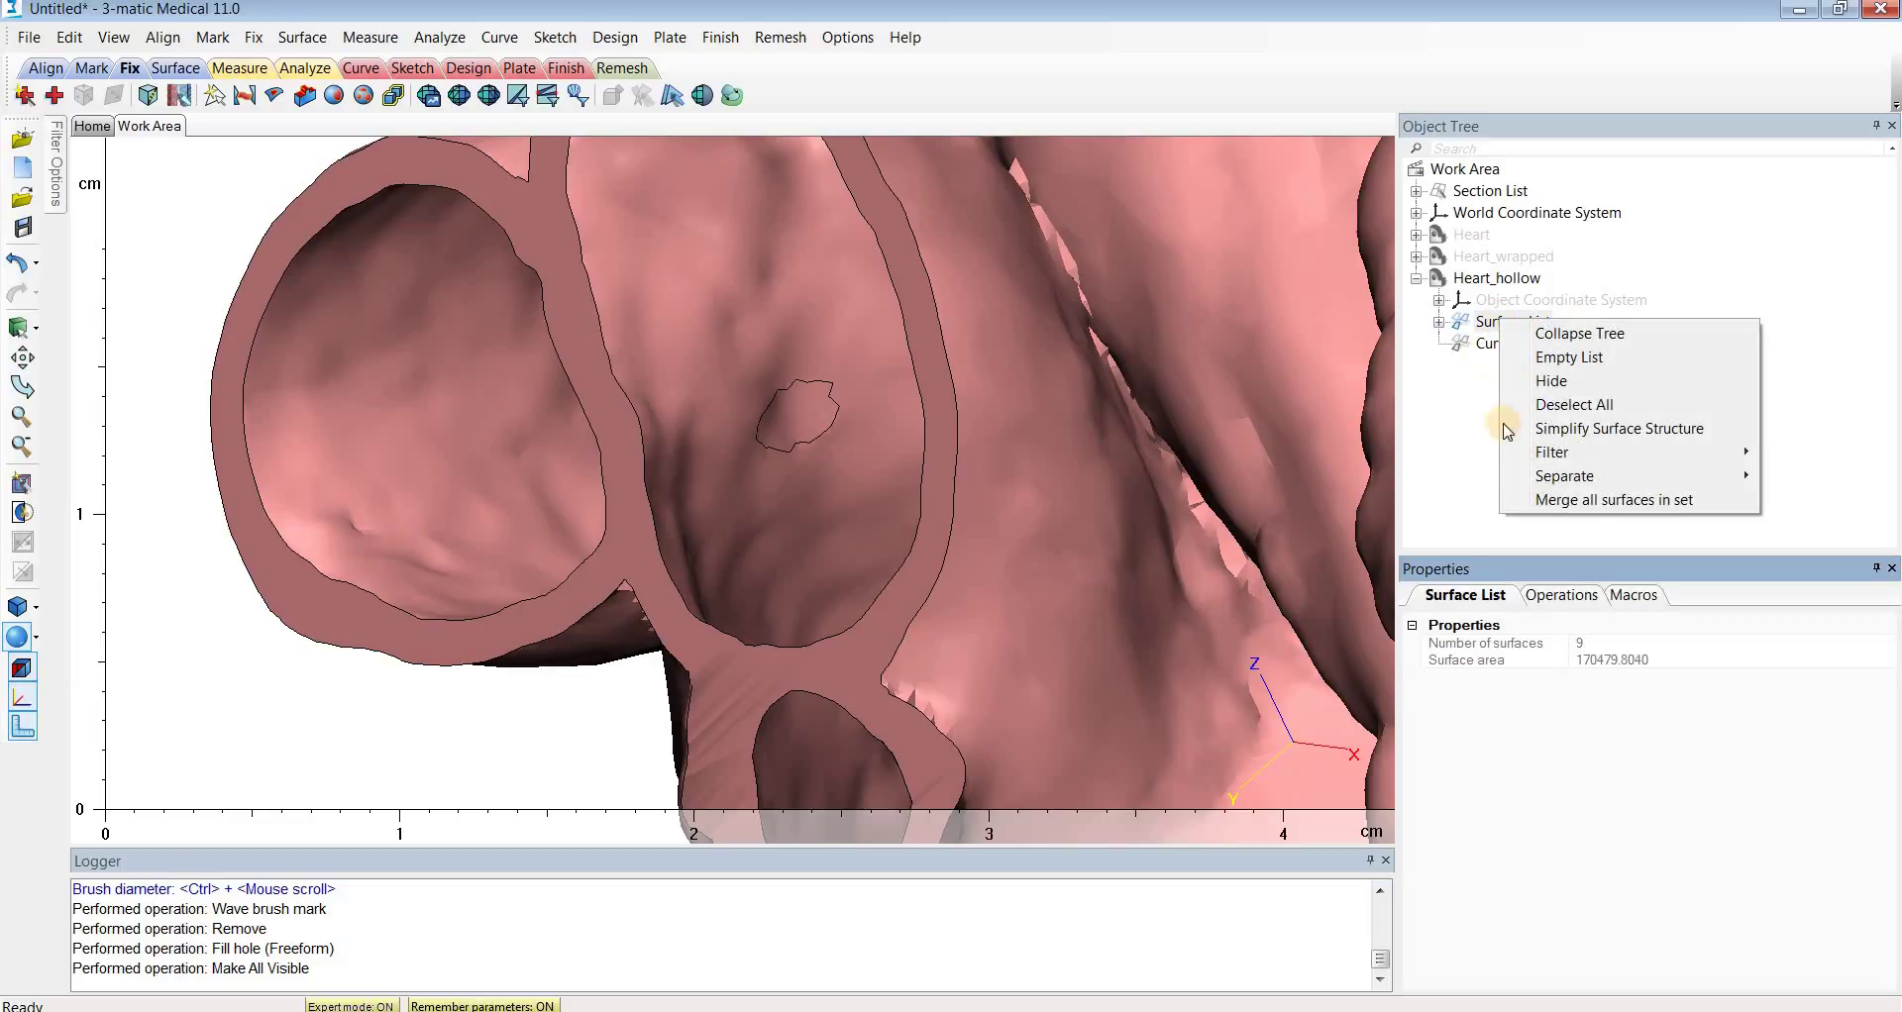
pyautogui.click(1605, 503)
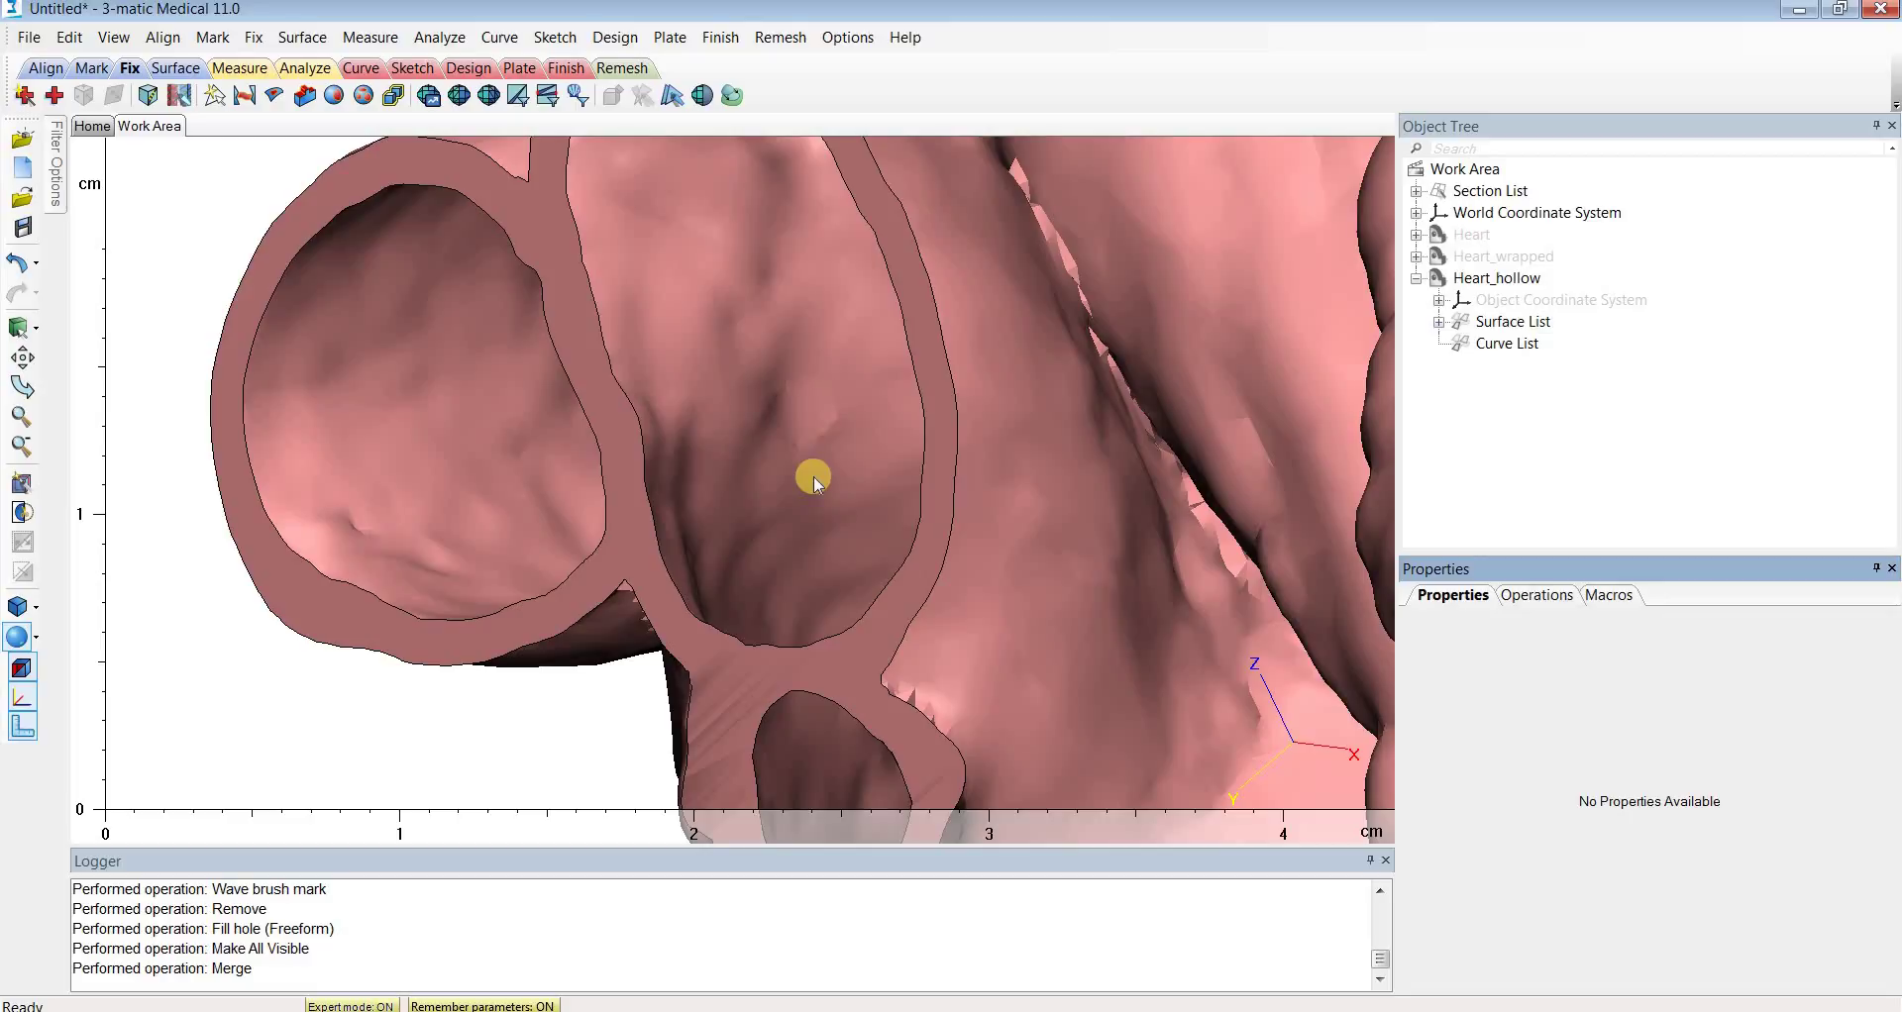
# Isolate the wall region around another small hole inside a heart chamber of Heart_hollow with Rectangular Clipping.
pyautogui.scroll(-4, 823, 454)
pyautogui.moveTo(828, 448); pyautogui.dragTo(694, 446, button='right')
pyautogui.scroll(-1, 866, 402)
pyautogui.moveTo(867, 398); pyautogui.dragTo(683, 662, button='right')
pyautogui.scroll(3, 945, 297)
pyautogui.moveTo(946, 297); pyautogui.dragTo(904, 429, button='middle')
pyautogui.scroll(2, 895, 436)
pyautogui.moveTo(896, 436); pyautogui.dragTo(837, 388, button='right')
pyautogui.scroll(2, 836, 389)
pyautogui.click(22, 512)
pyautogui.click(827, 306)
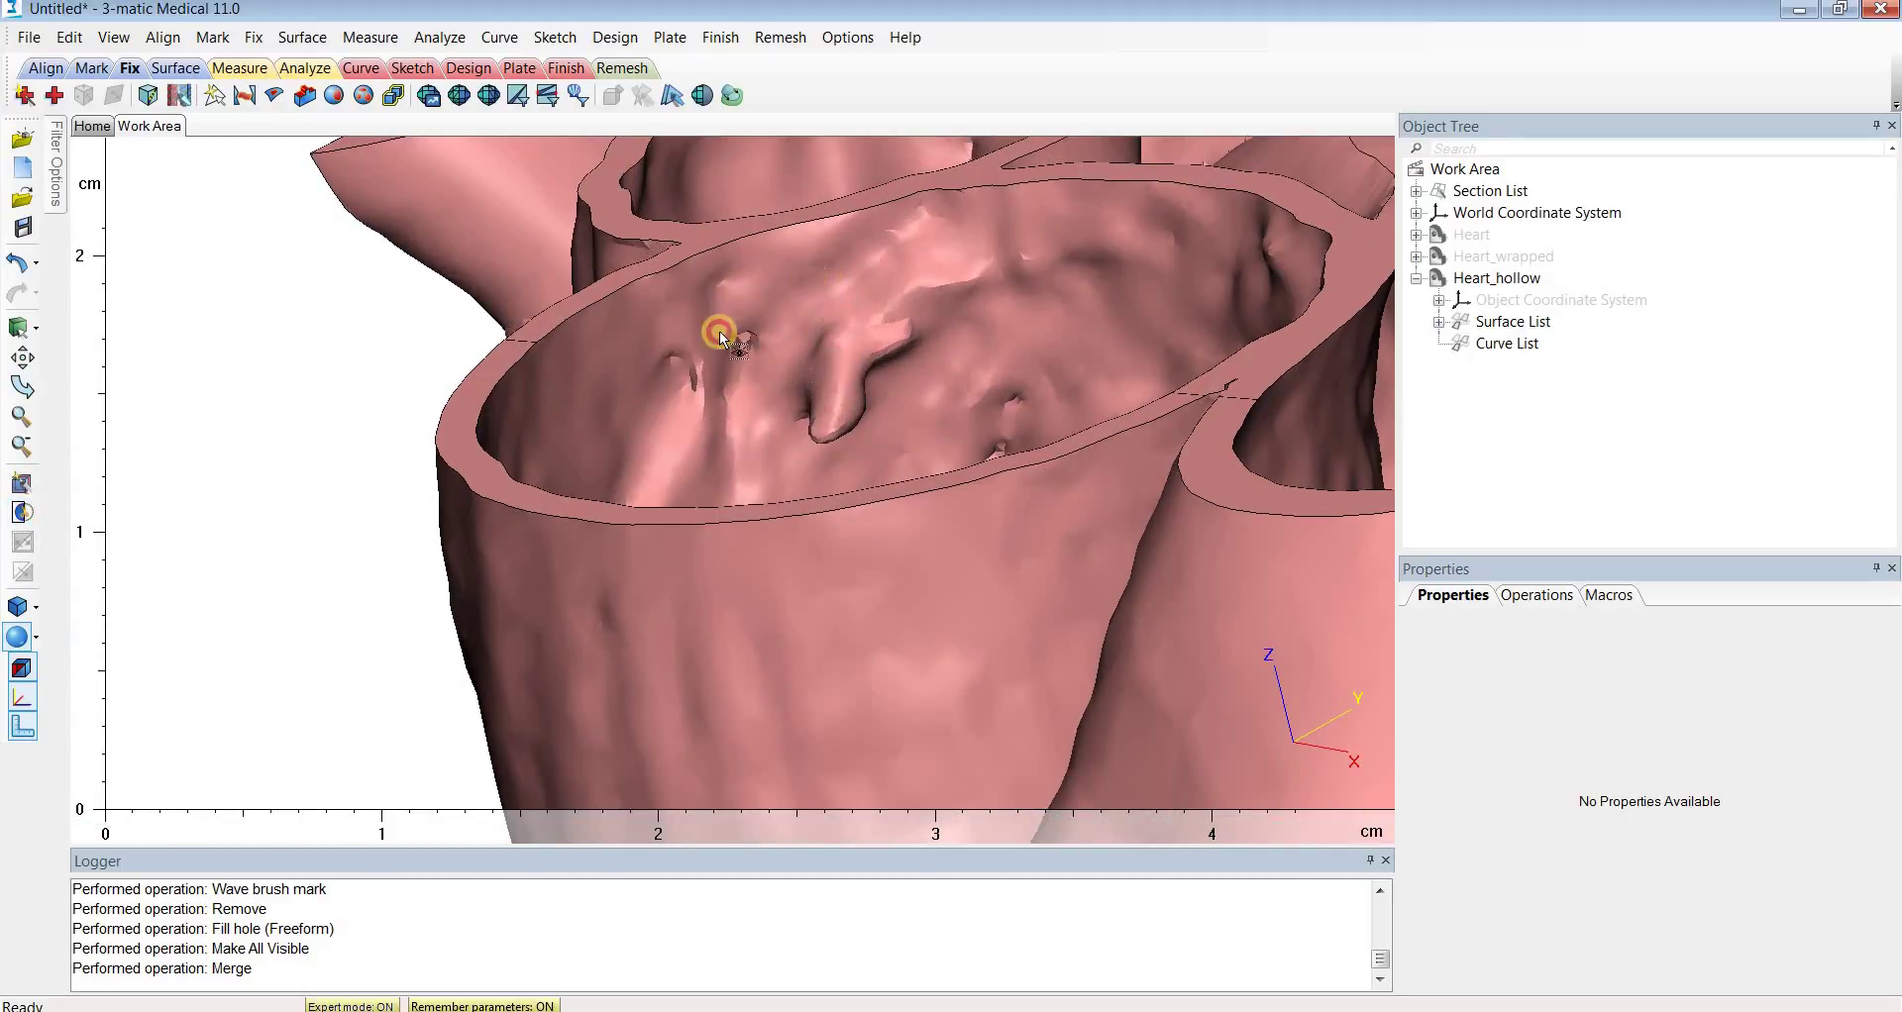
pyautogui.click(669, 413)
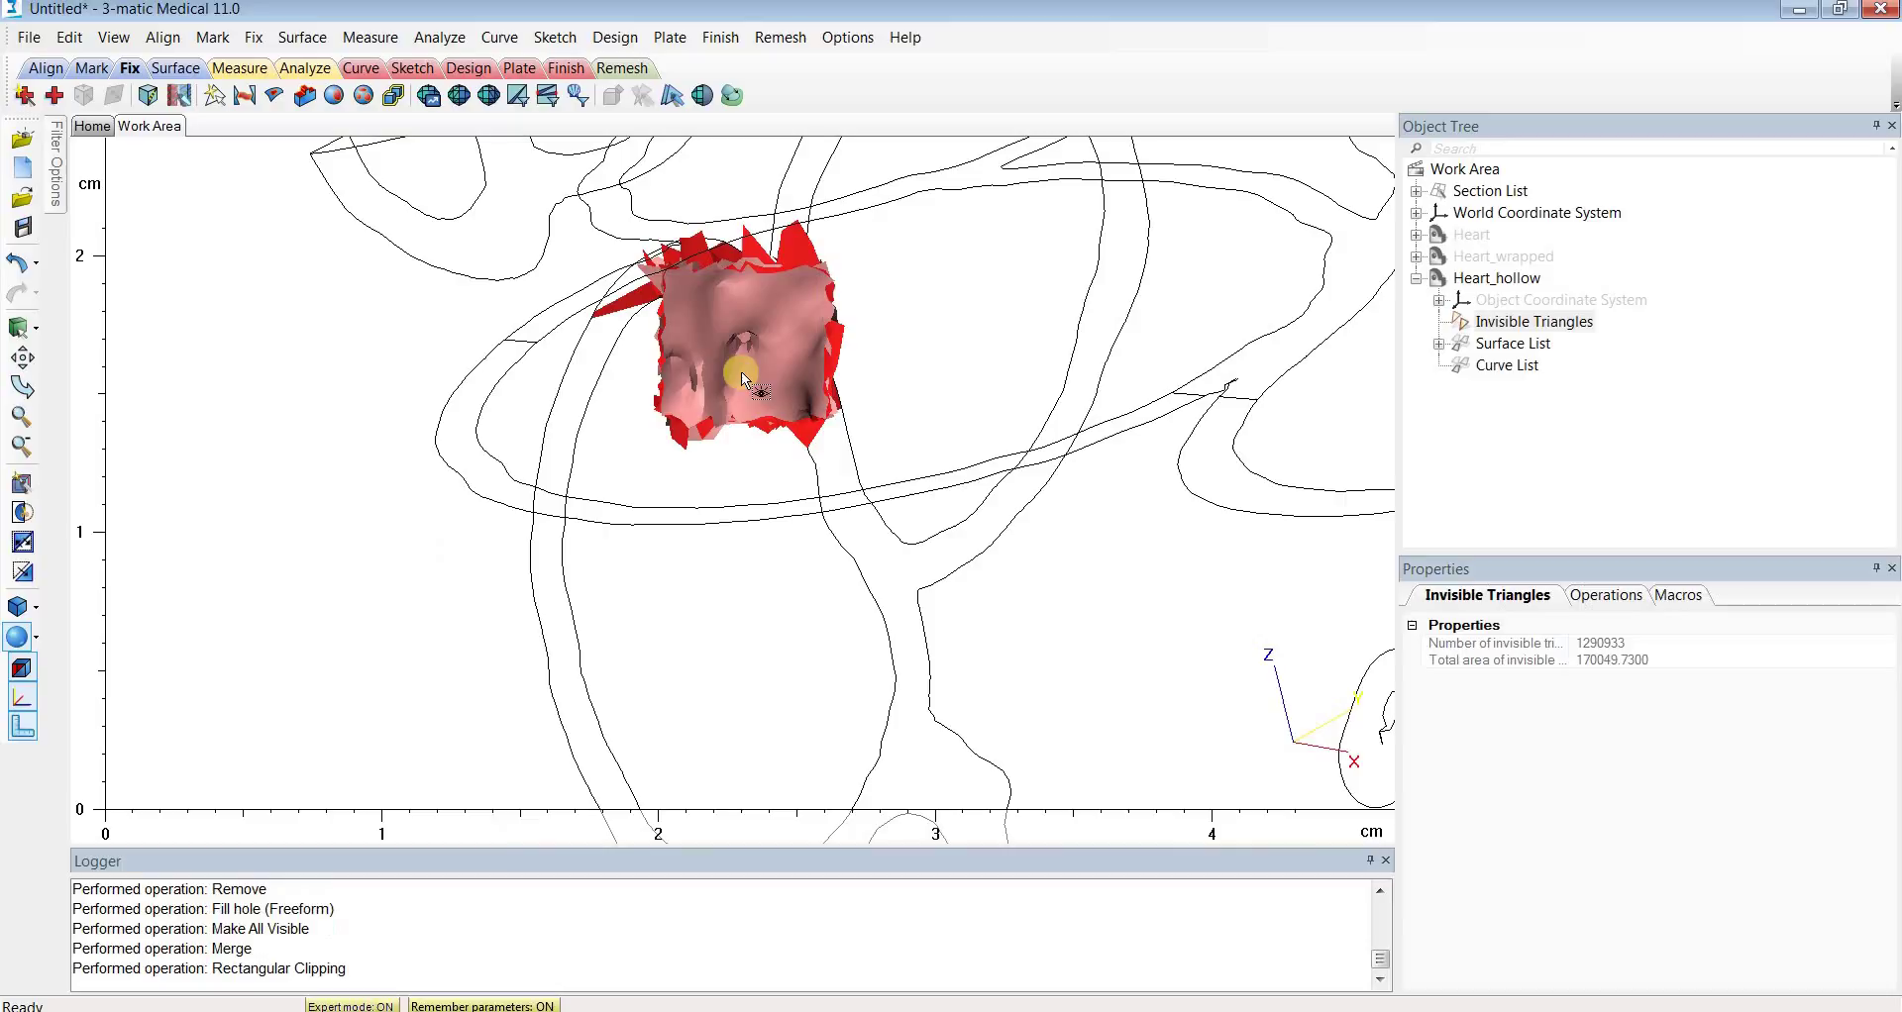
pyautogui.moveTo(750, 344)
pyautogui.mouseDown(button='right')
pyautogui.moveTo(751, 309)
pyautogui.moveTo(732, 340)
pyautogui.moveTo(763, 343)
pyautogui.mouseUp(button='right')
pyautogui.scroll(2, 731, 341)
pyautogui.scroll(2, 730, 341)
# Mark the triangles around this chamber hole's rim on both wall layers with Wave Brush Mark and delete them.
pyautogui.hotkey('ctrl', 'w')
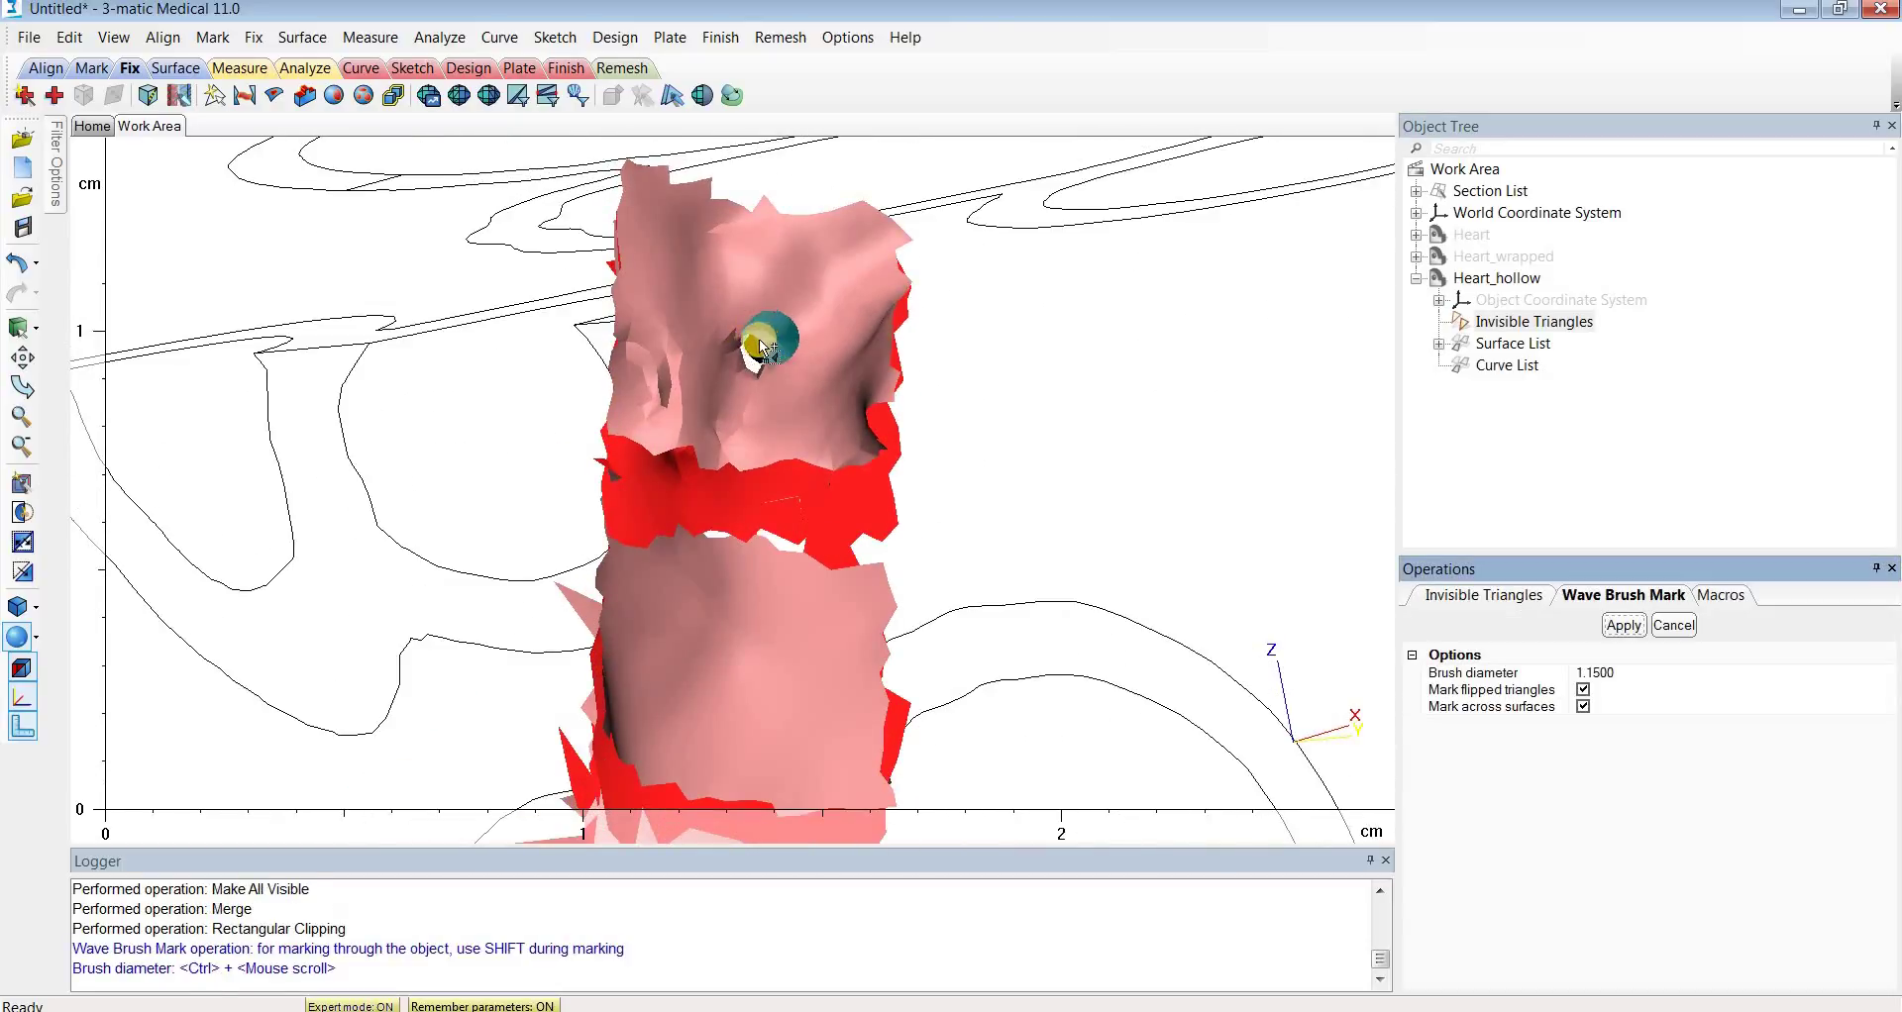
pyautogui.moveTo(769, 339)
pyautogui.mouseDown()
pyautogui.moveTo(739, 362)
pyautogui.moveTo(773, 346)
pyautogui.mouseUp()
pyautogui.click(764, 356)
pyautogui.moveTo(794, 404)
pyautogui.mouseDown(button='right')
pyautogui.moveTo(1257, 466)
pyautogui.moveTo(792, 433)
pyautogui.mouseUp(button='right')
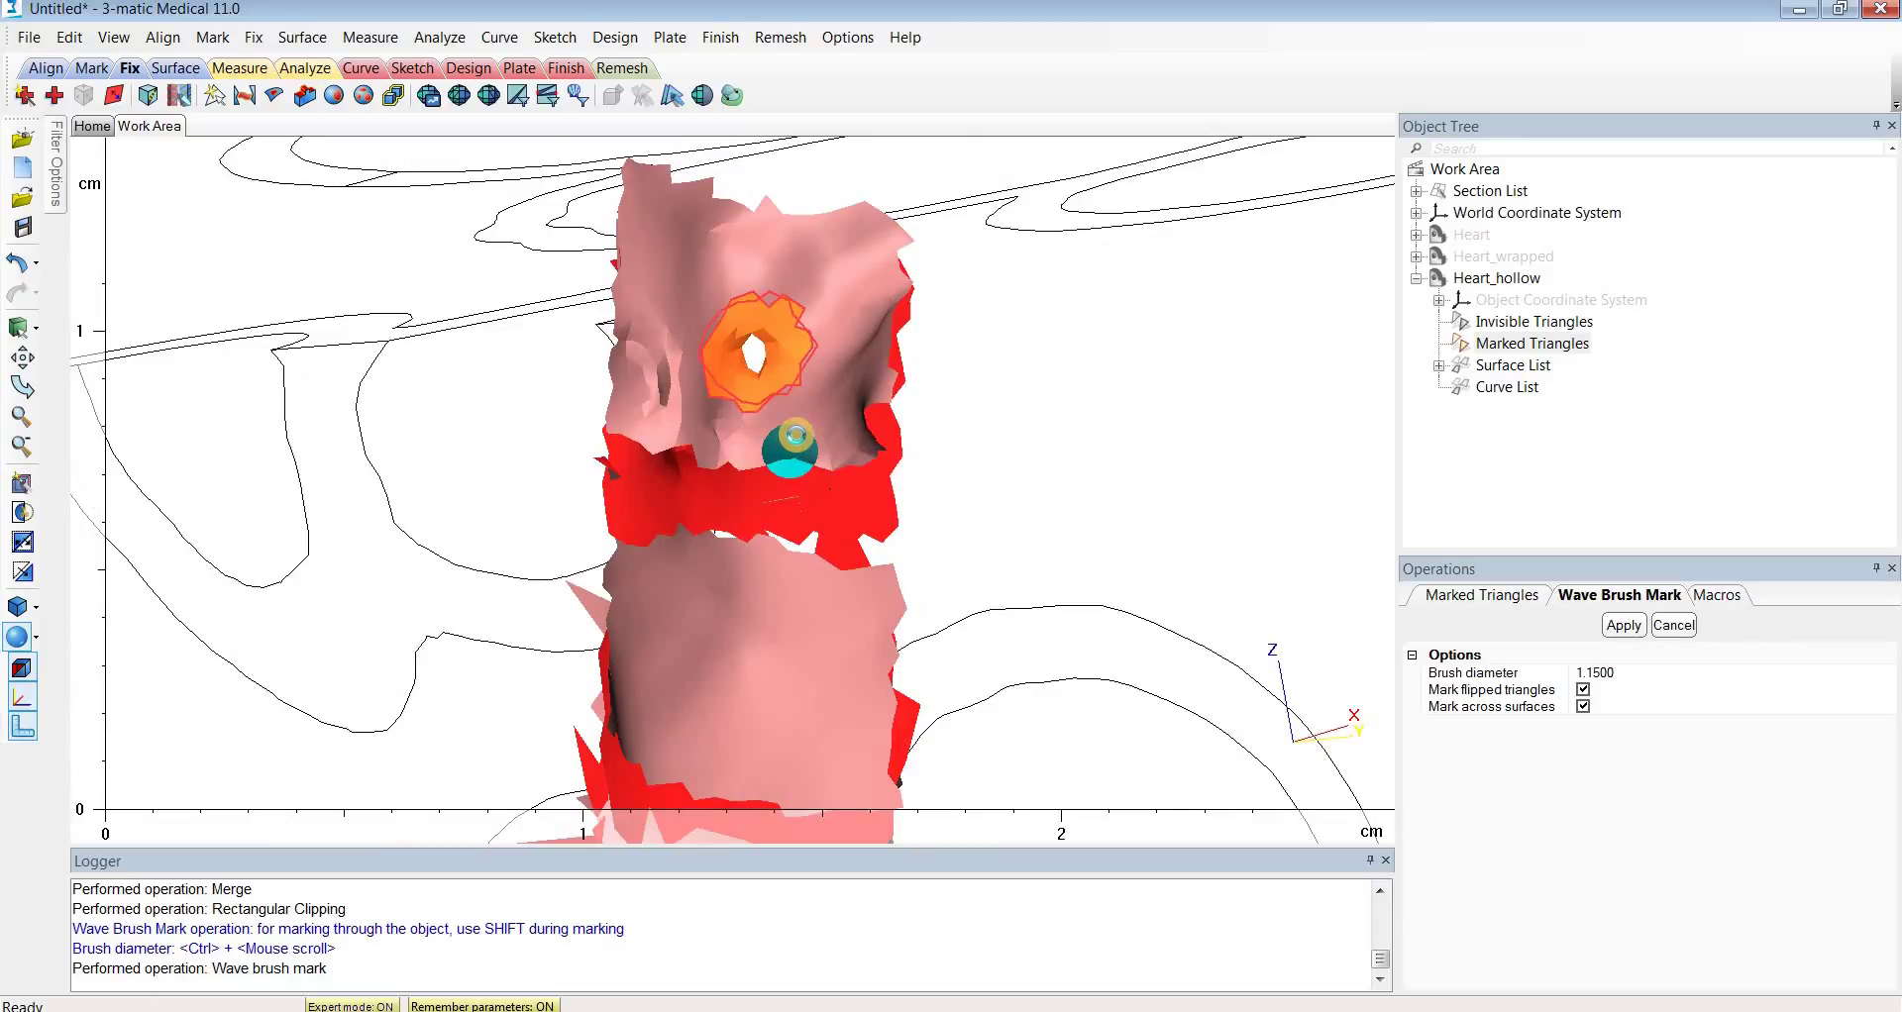
pyautogui.press('Delete')
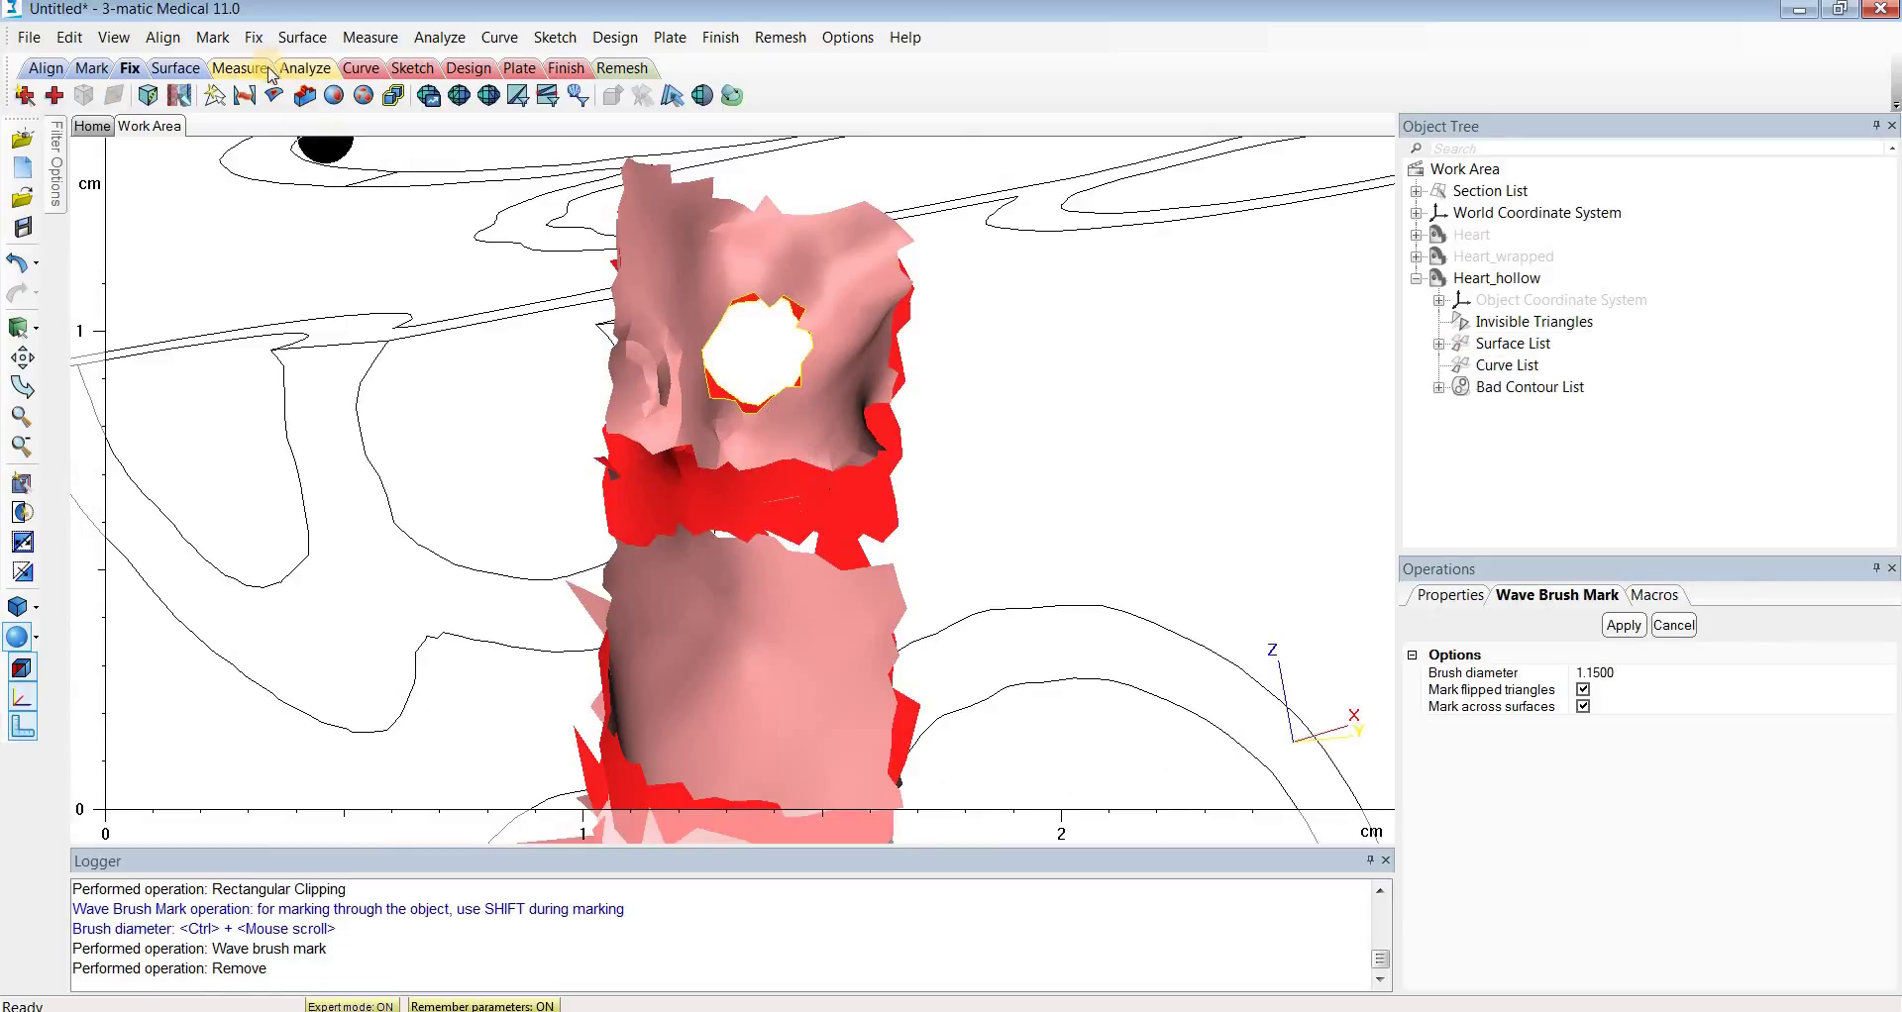
# Fill both bad contours in the chamber wall with Fill Hole Freeform and make the whole model visible again.
pyautogui.click(255, 37)
pyautogui.click(327, 336)
pyautogui.moveTo(674, 319); pyautogui.dragTo(436, 319, button='right')
pyautogui.click(744, 311)
pyautogui.click(773, 326)
pyautogui.click(465, 332)
pyautogui.click(465, 333)
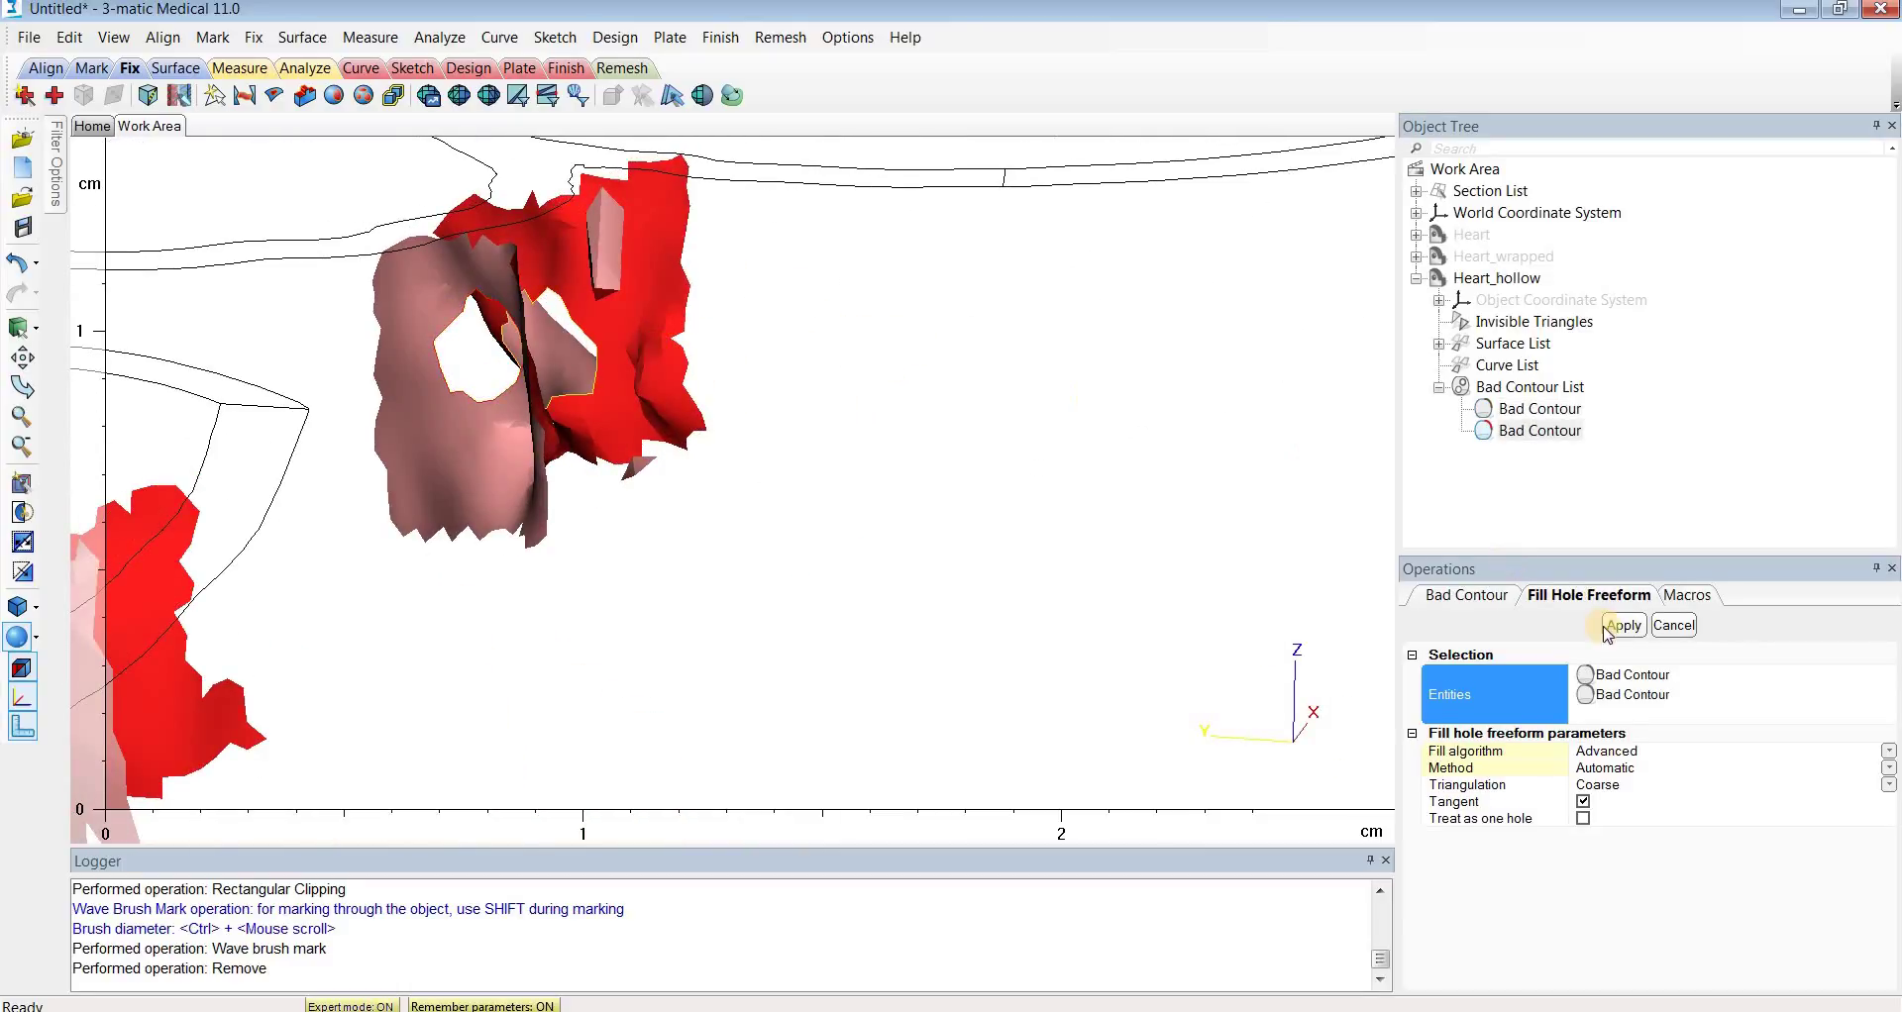
pyautogui.click(1674, 626)
pyautogui.moveTo(539, 319); pyautogui.dragTo(287, 560, button='right')
pyautogui.click(21, 571)
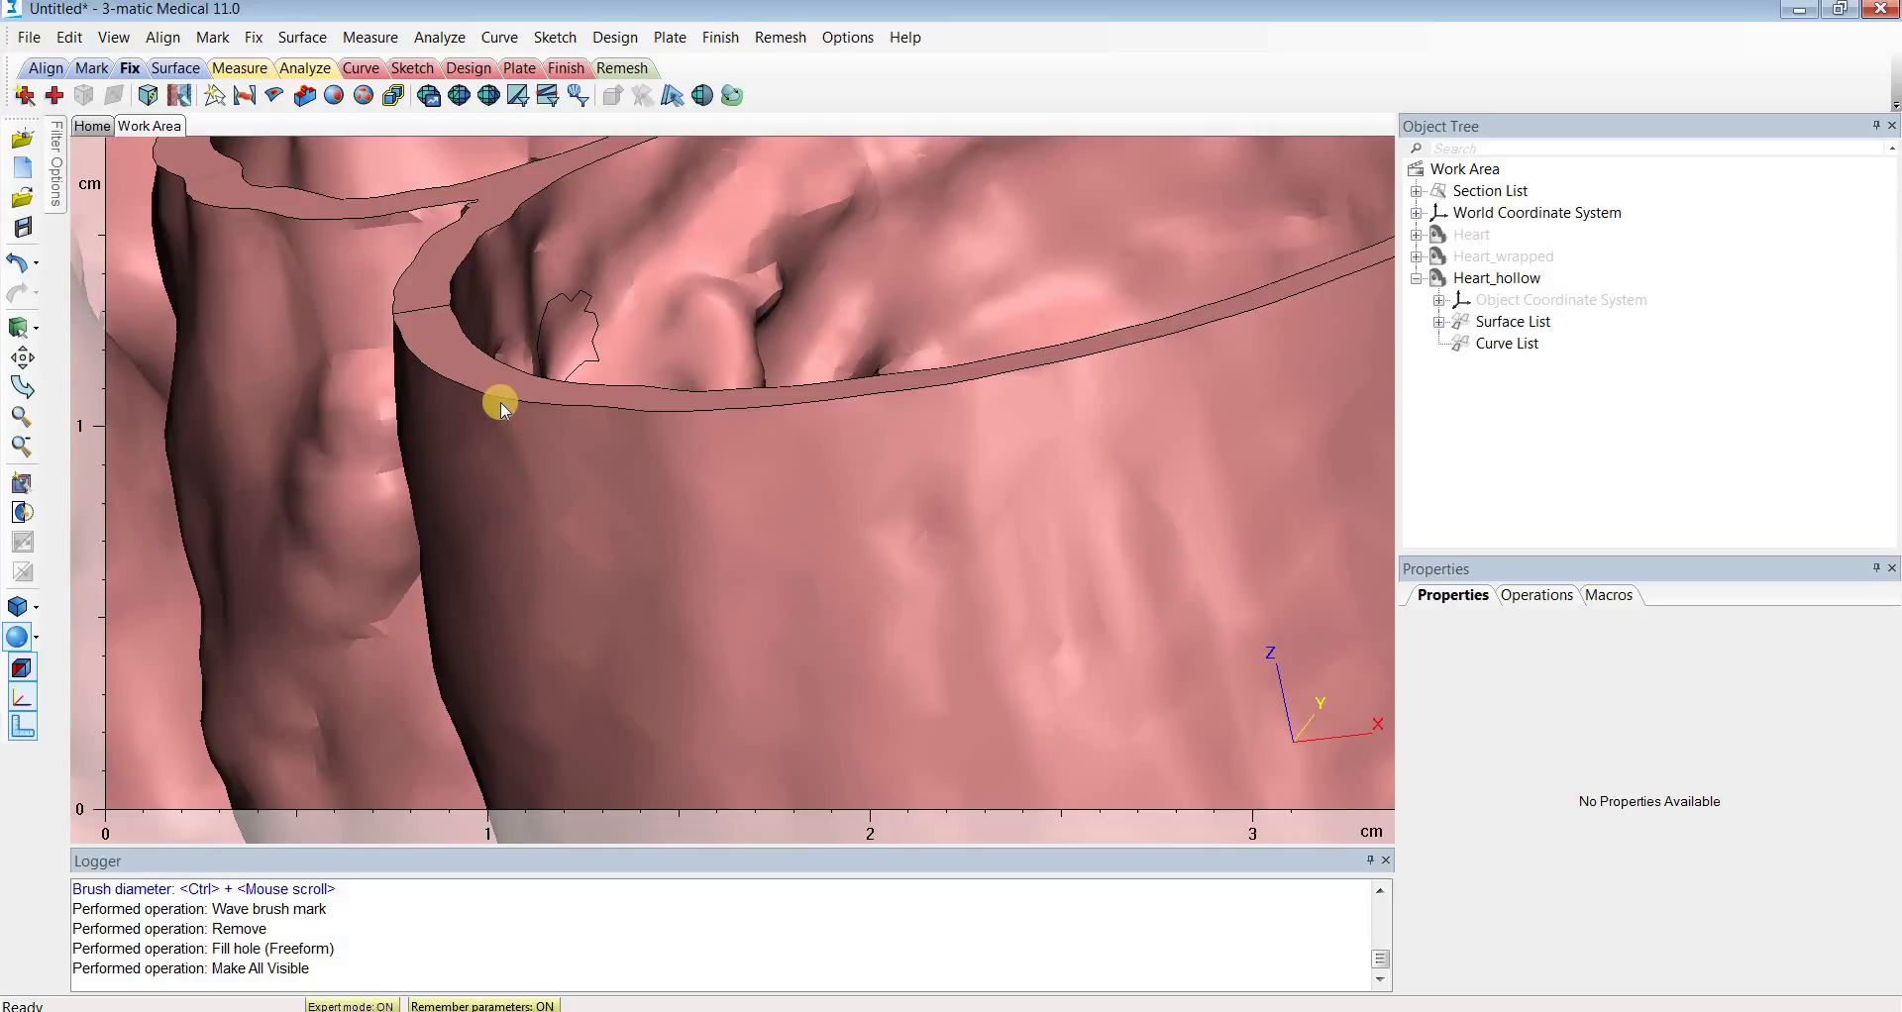
# Start the Local Smoothing operation for the repaired heart model.
pyautogui.click(254, 37)
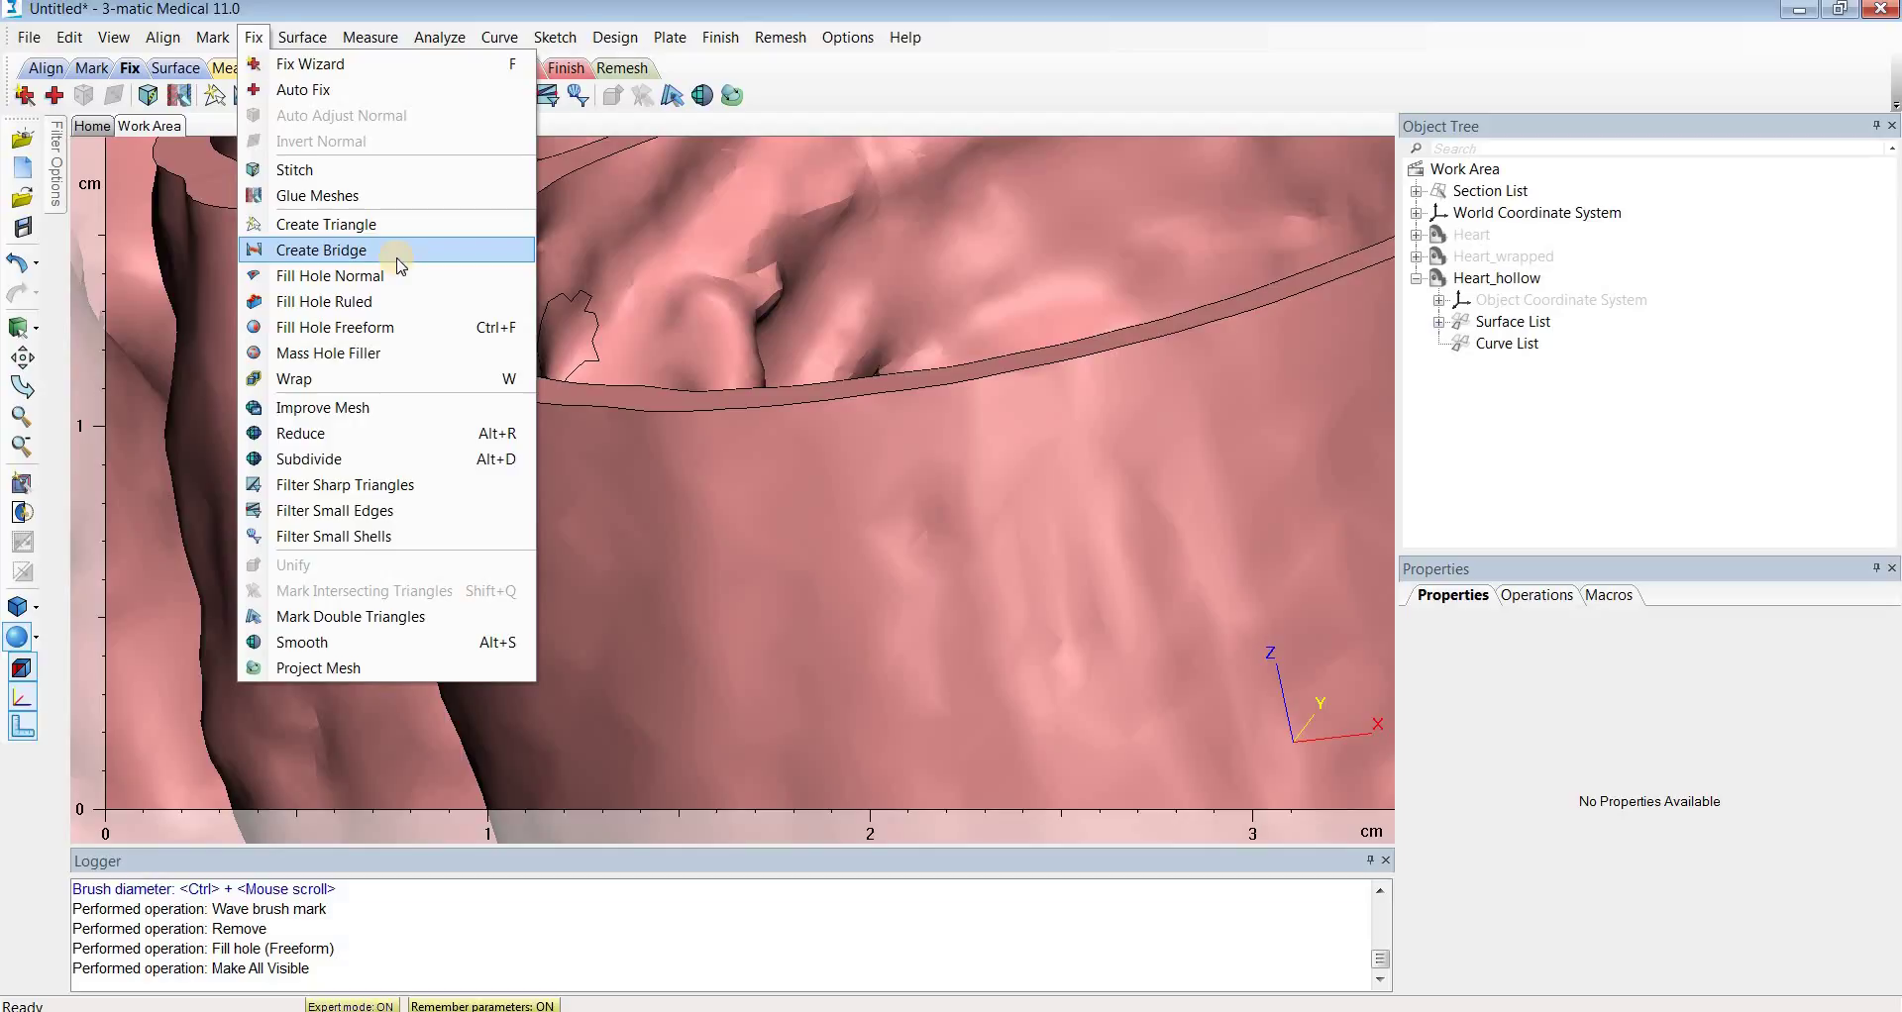
pyautogui.moveTo(720, 36)
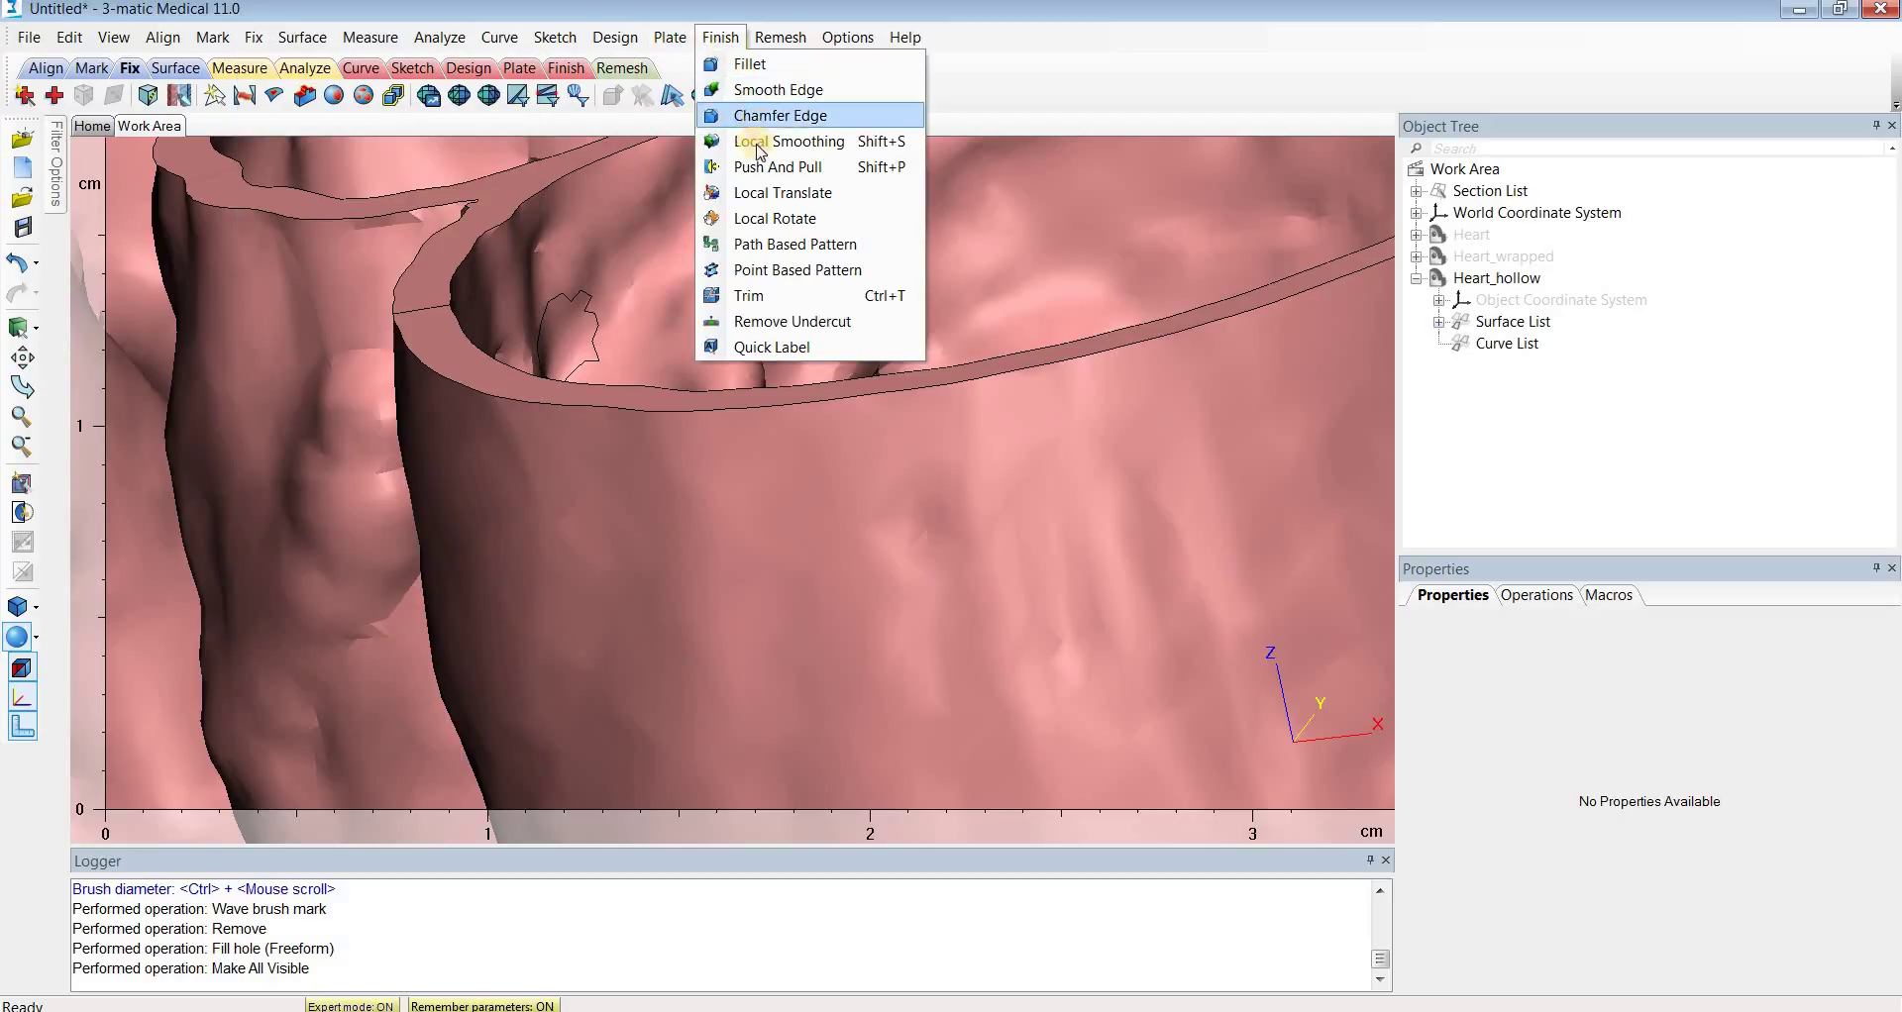